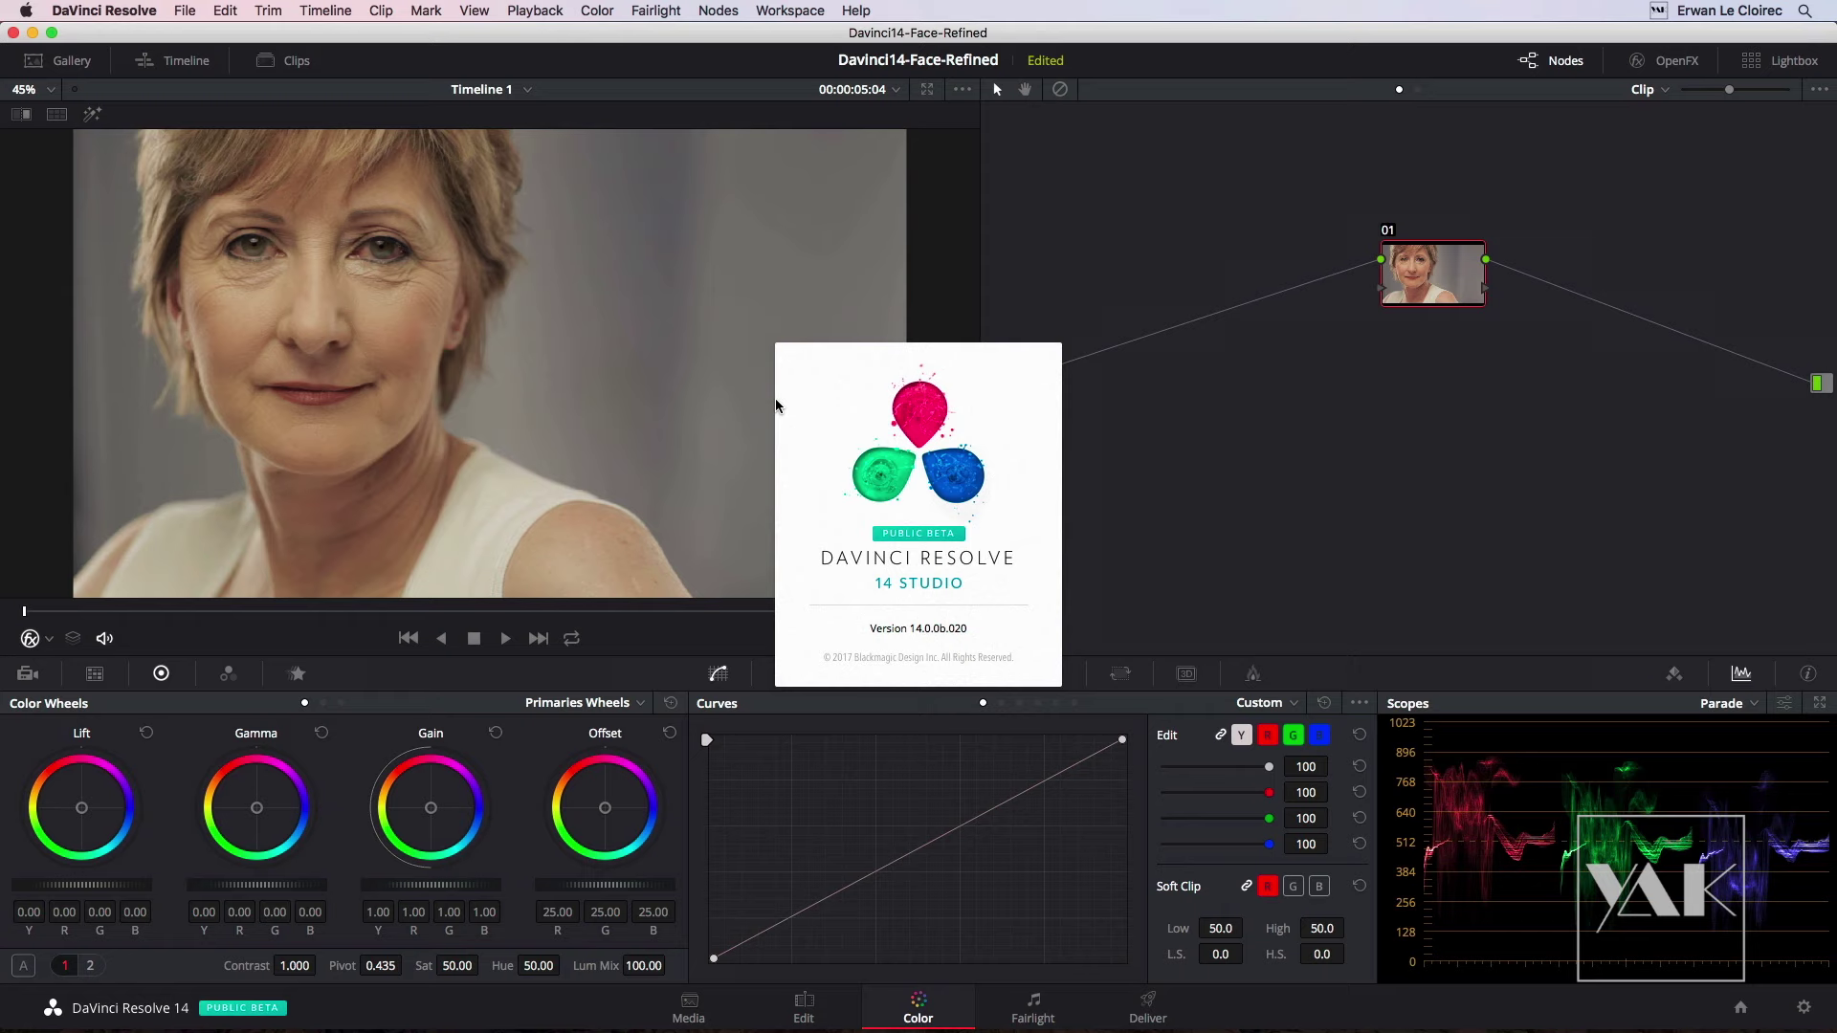
# Dismiss the About splash panel so the Color page and node 01 are unobstructed.
pyautogui.click(830, 438)
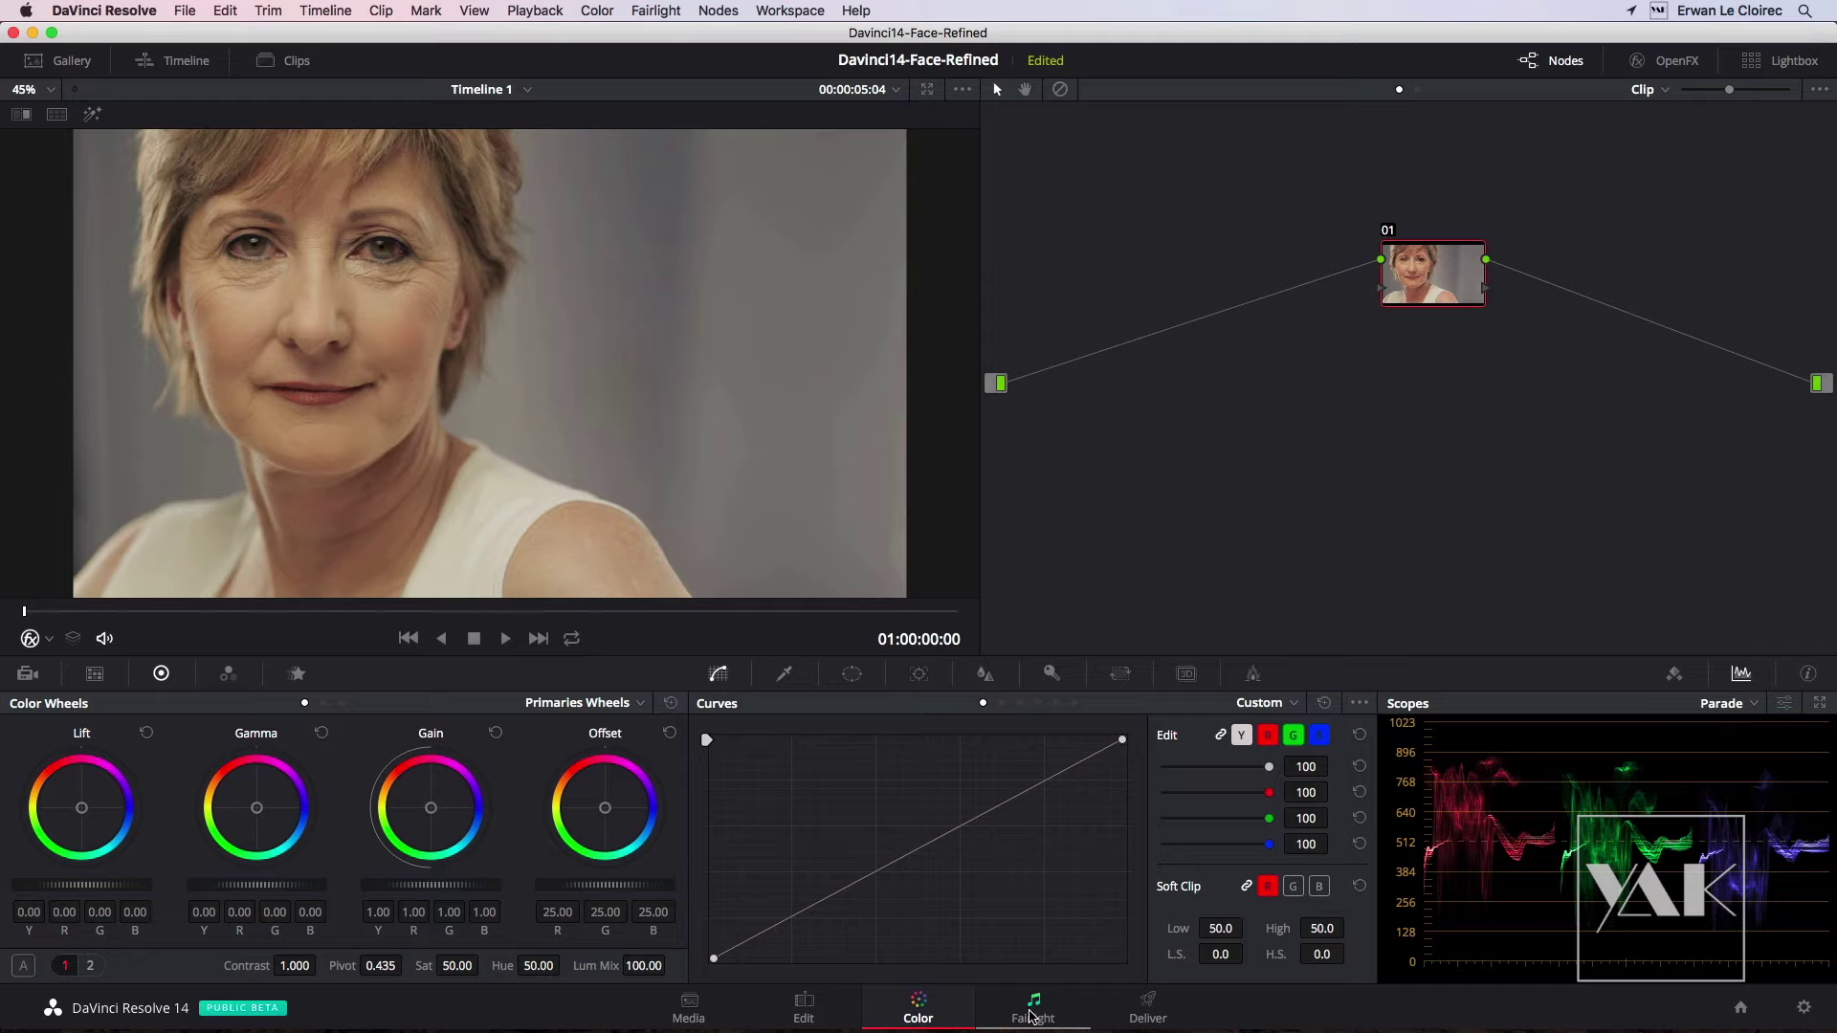
# Look at the Fairlight page, then go back to the Color page.
pyautogui.click(1032, 1016)
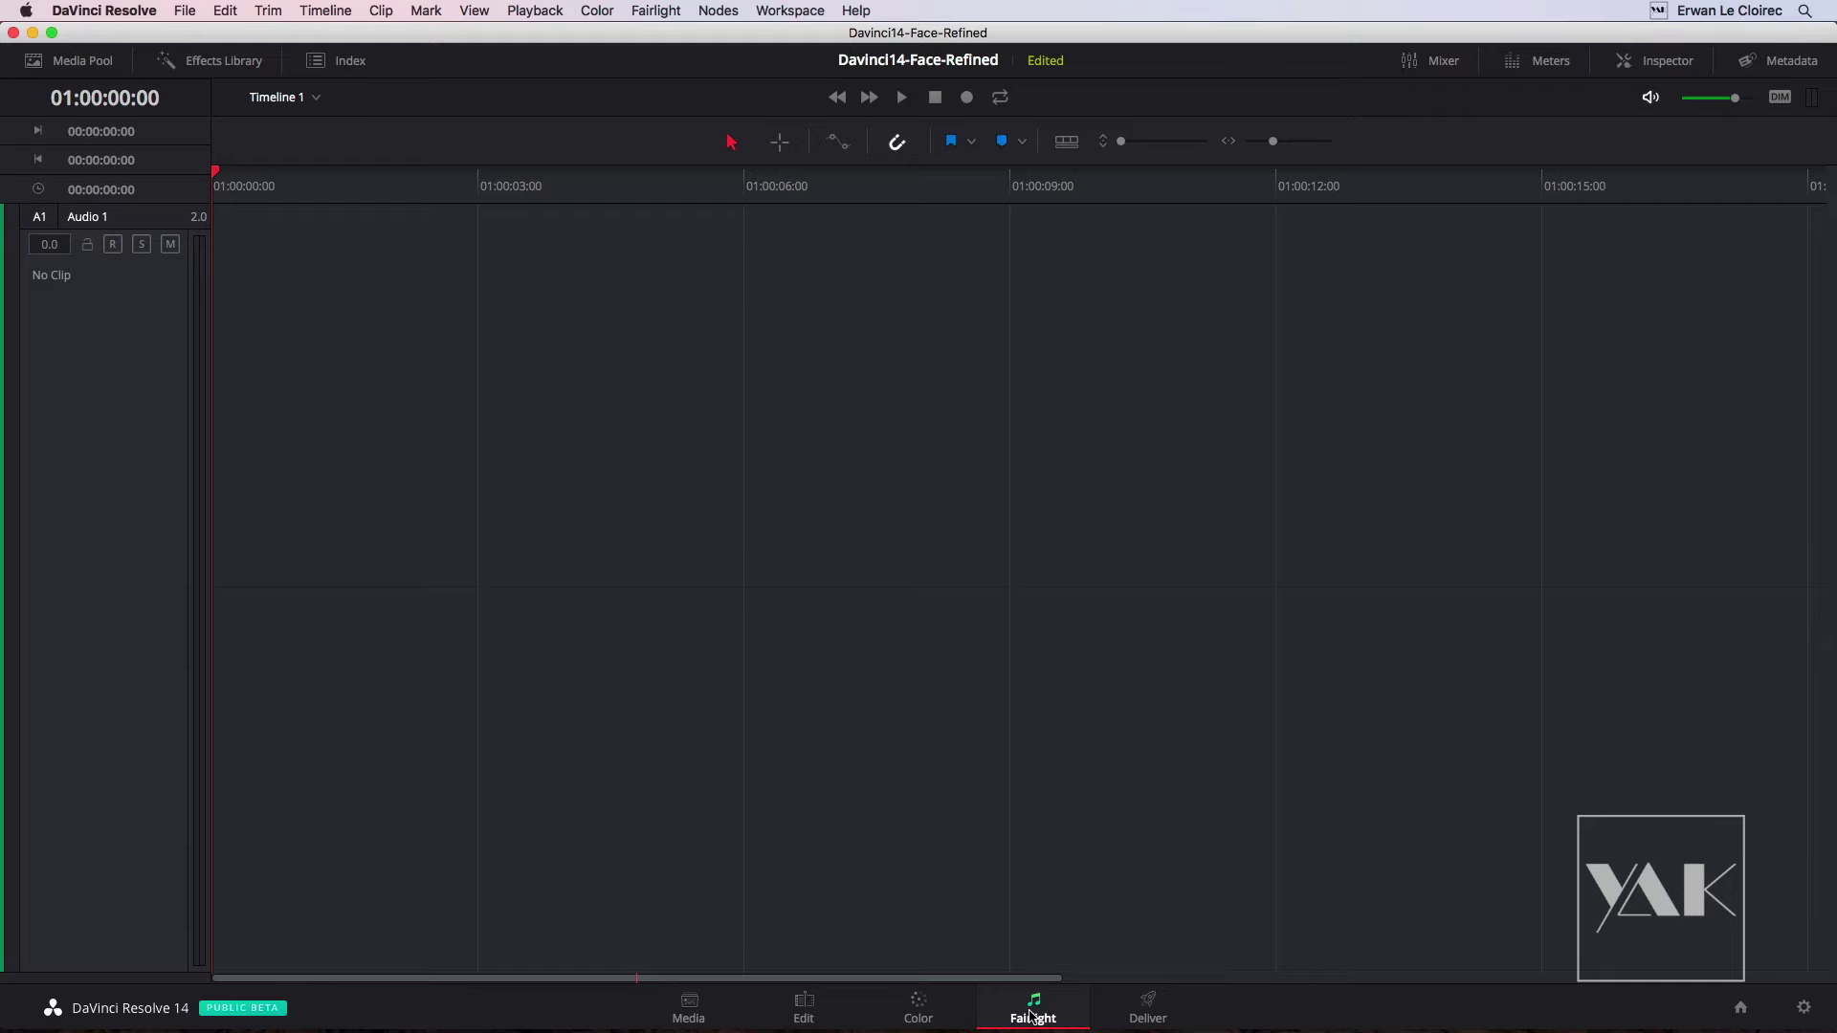
pyautogui.click(909, 1018)
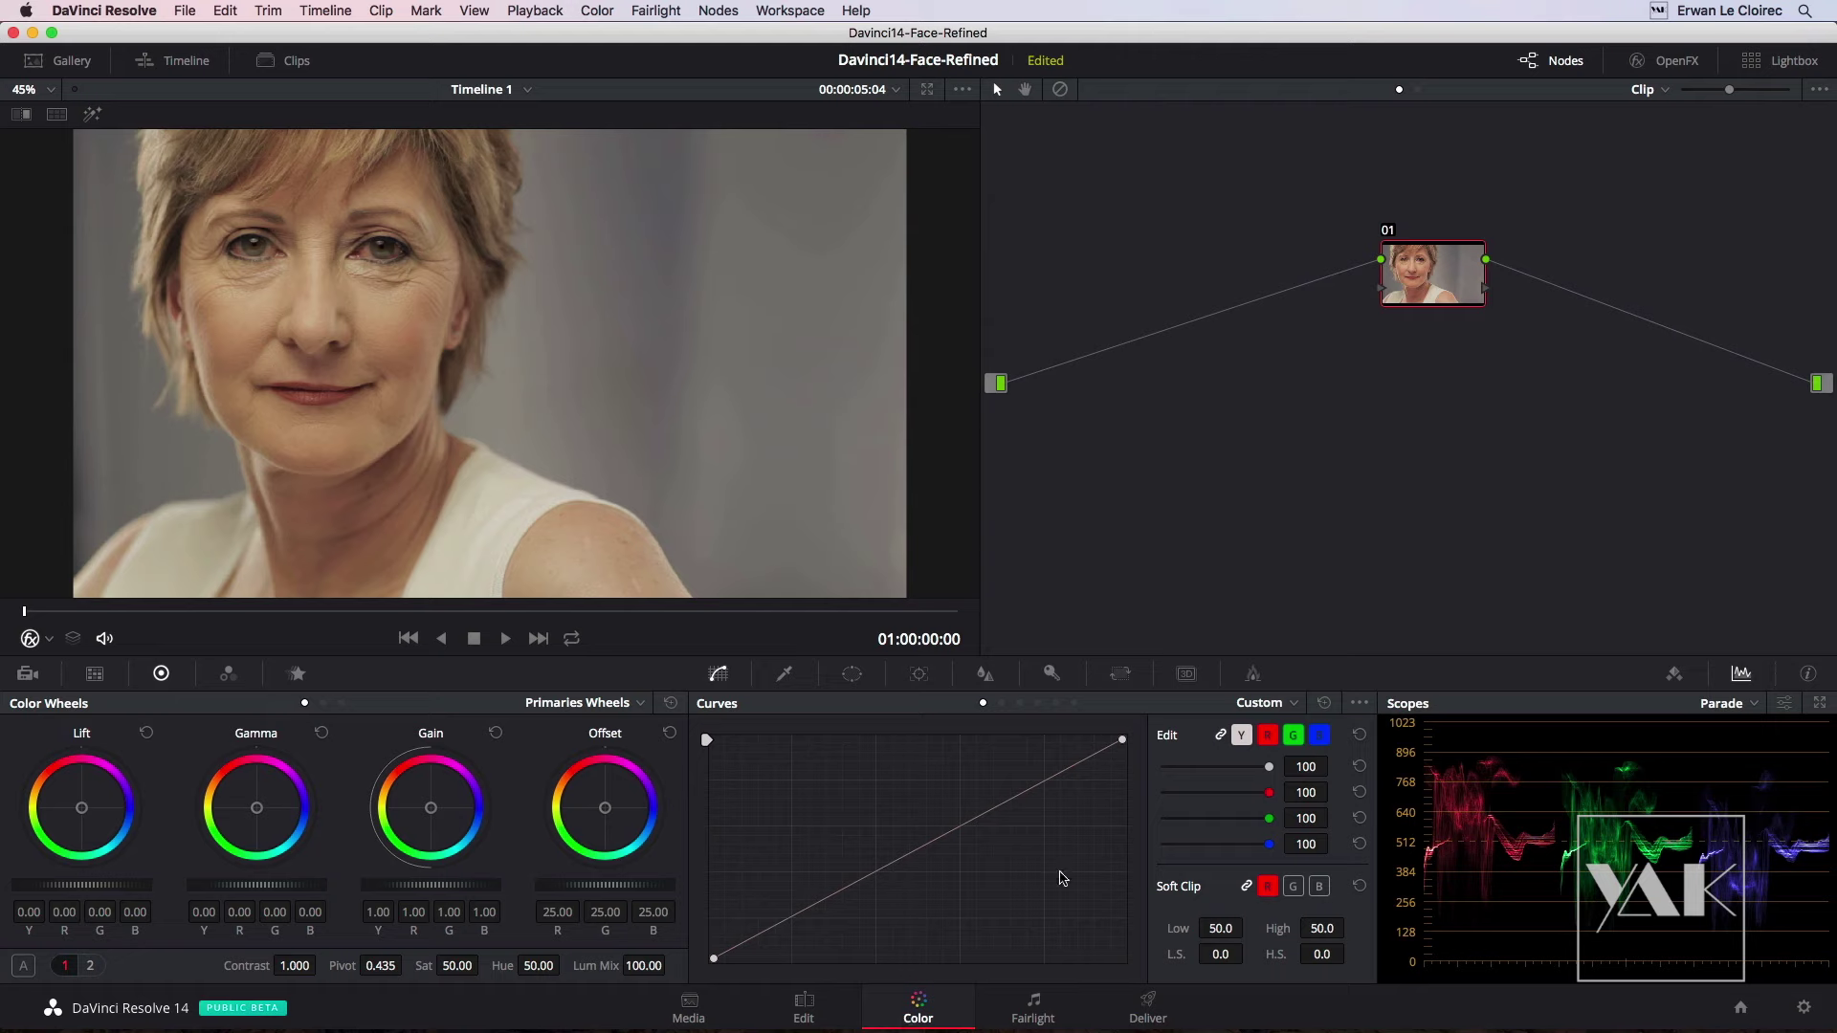
# Open the OpenFX library and scroll to Face Refinement under ResolveFX Refine.
pyautogui.click(1666, 65)
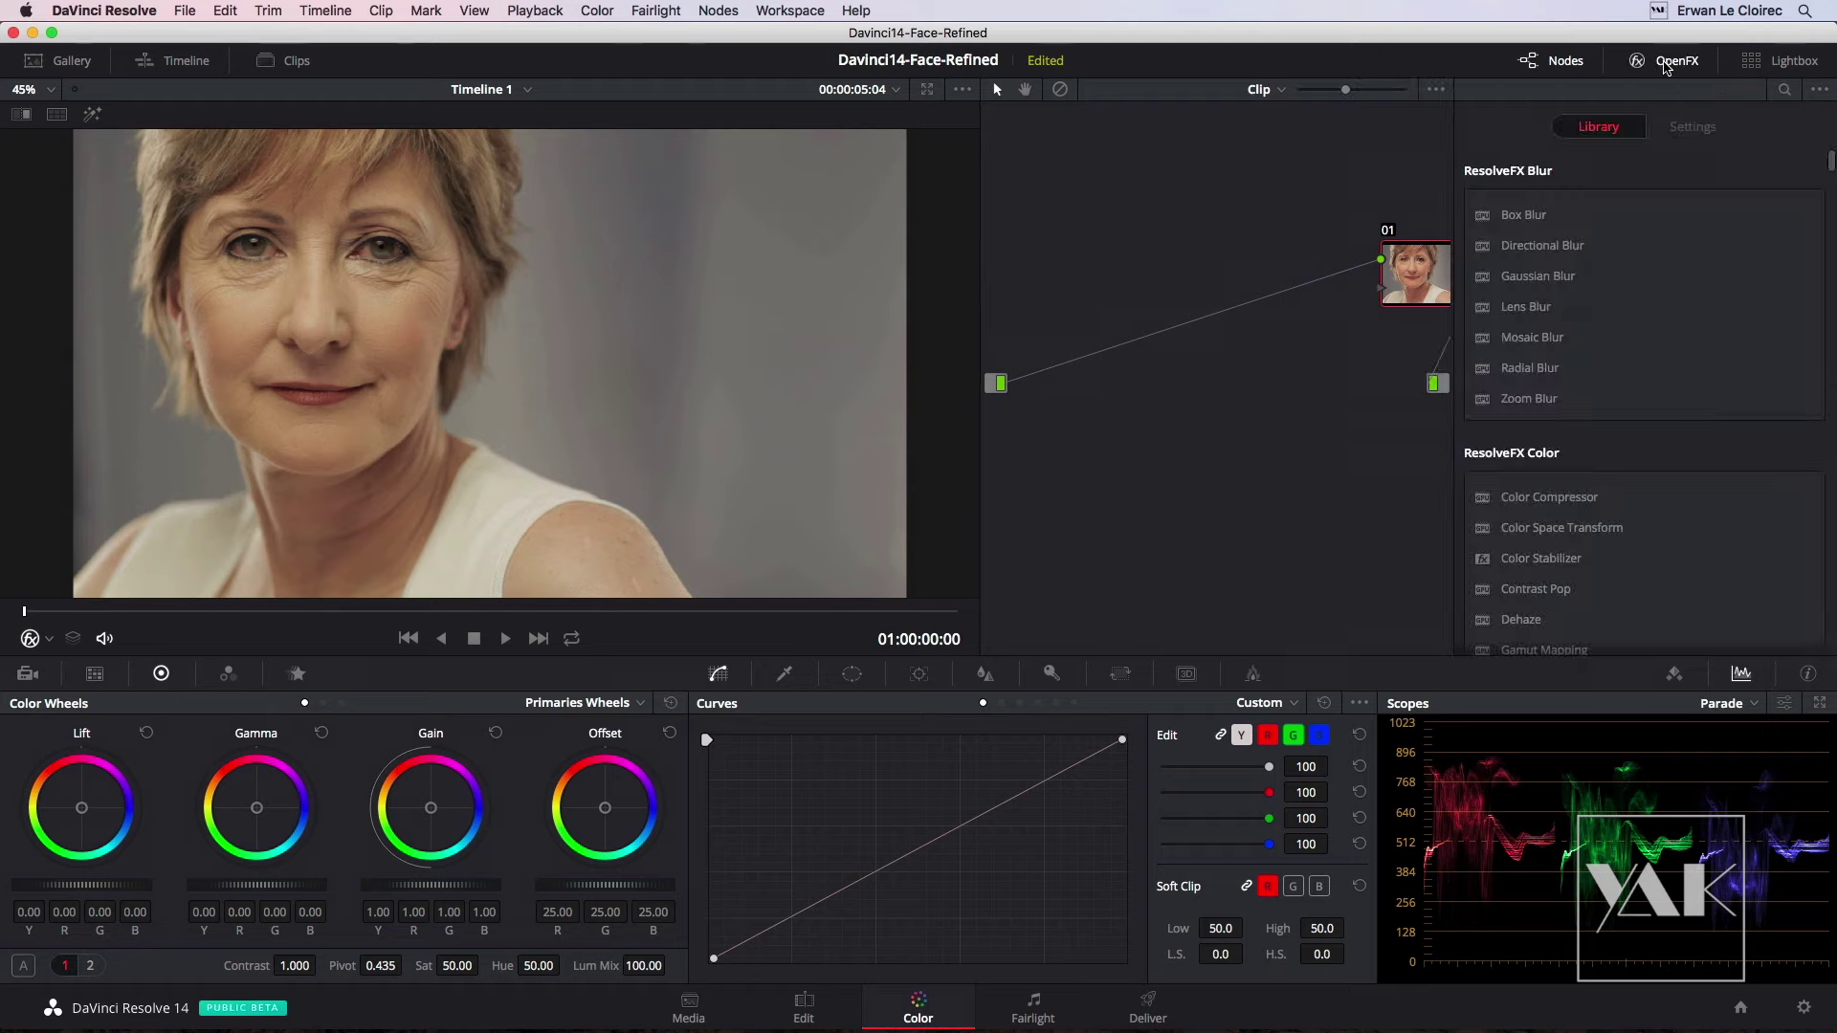
pyautogui.moveTo(1494, 186)
pyautogui.scroll(-5, 1513, 287)
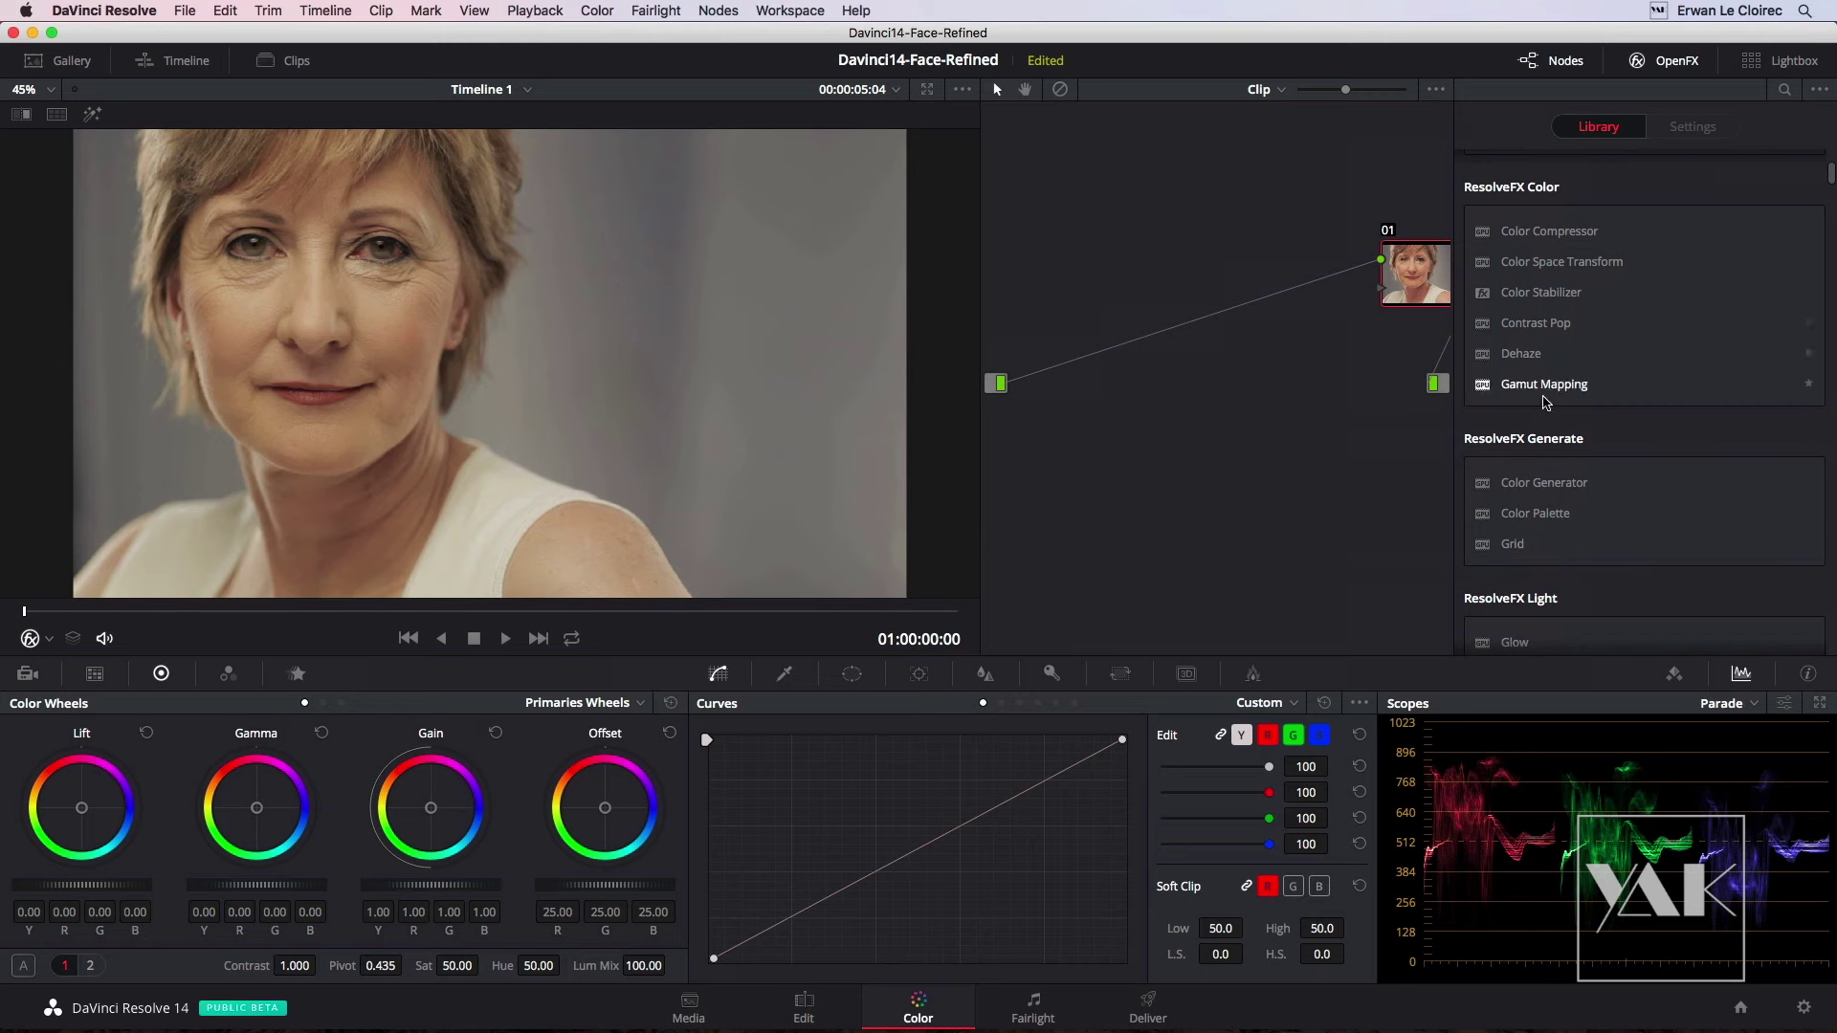
pyautogui.scroll(-3, 1543, 406)
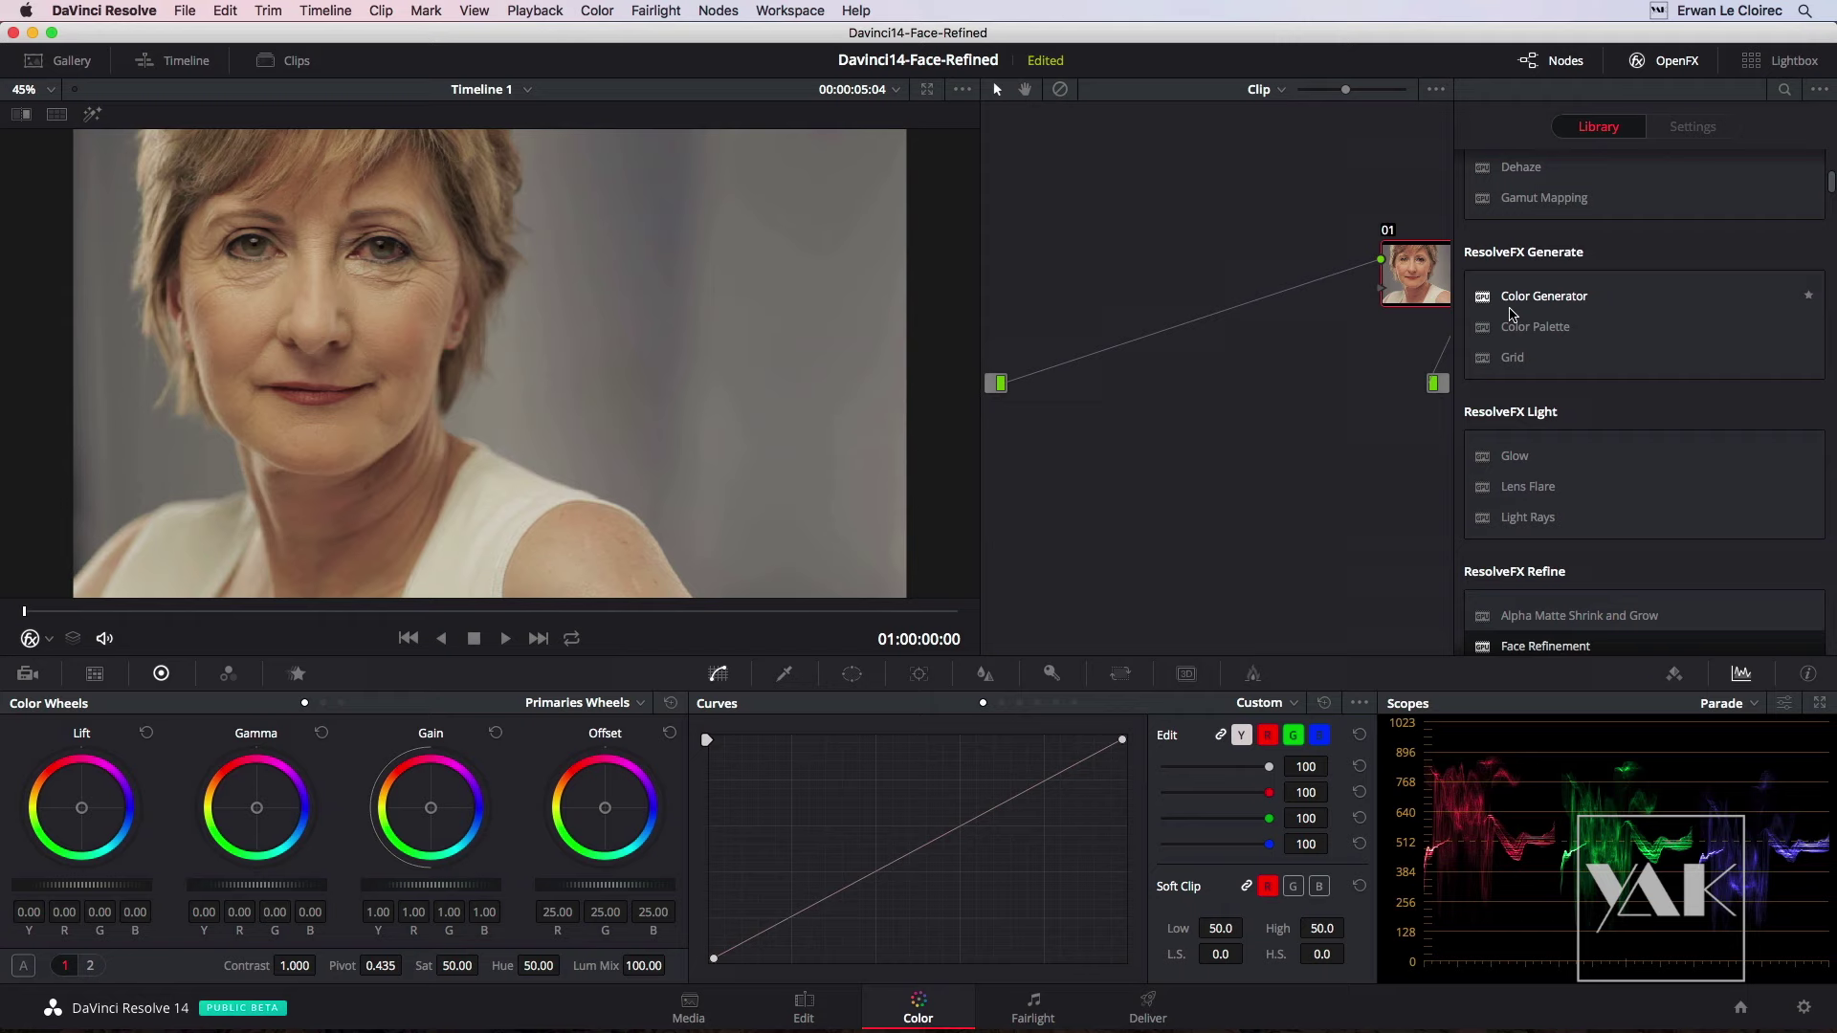
pyautogui.scroll(-3, 1525, 457)
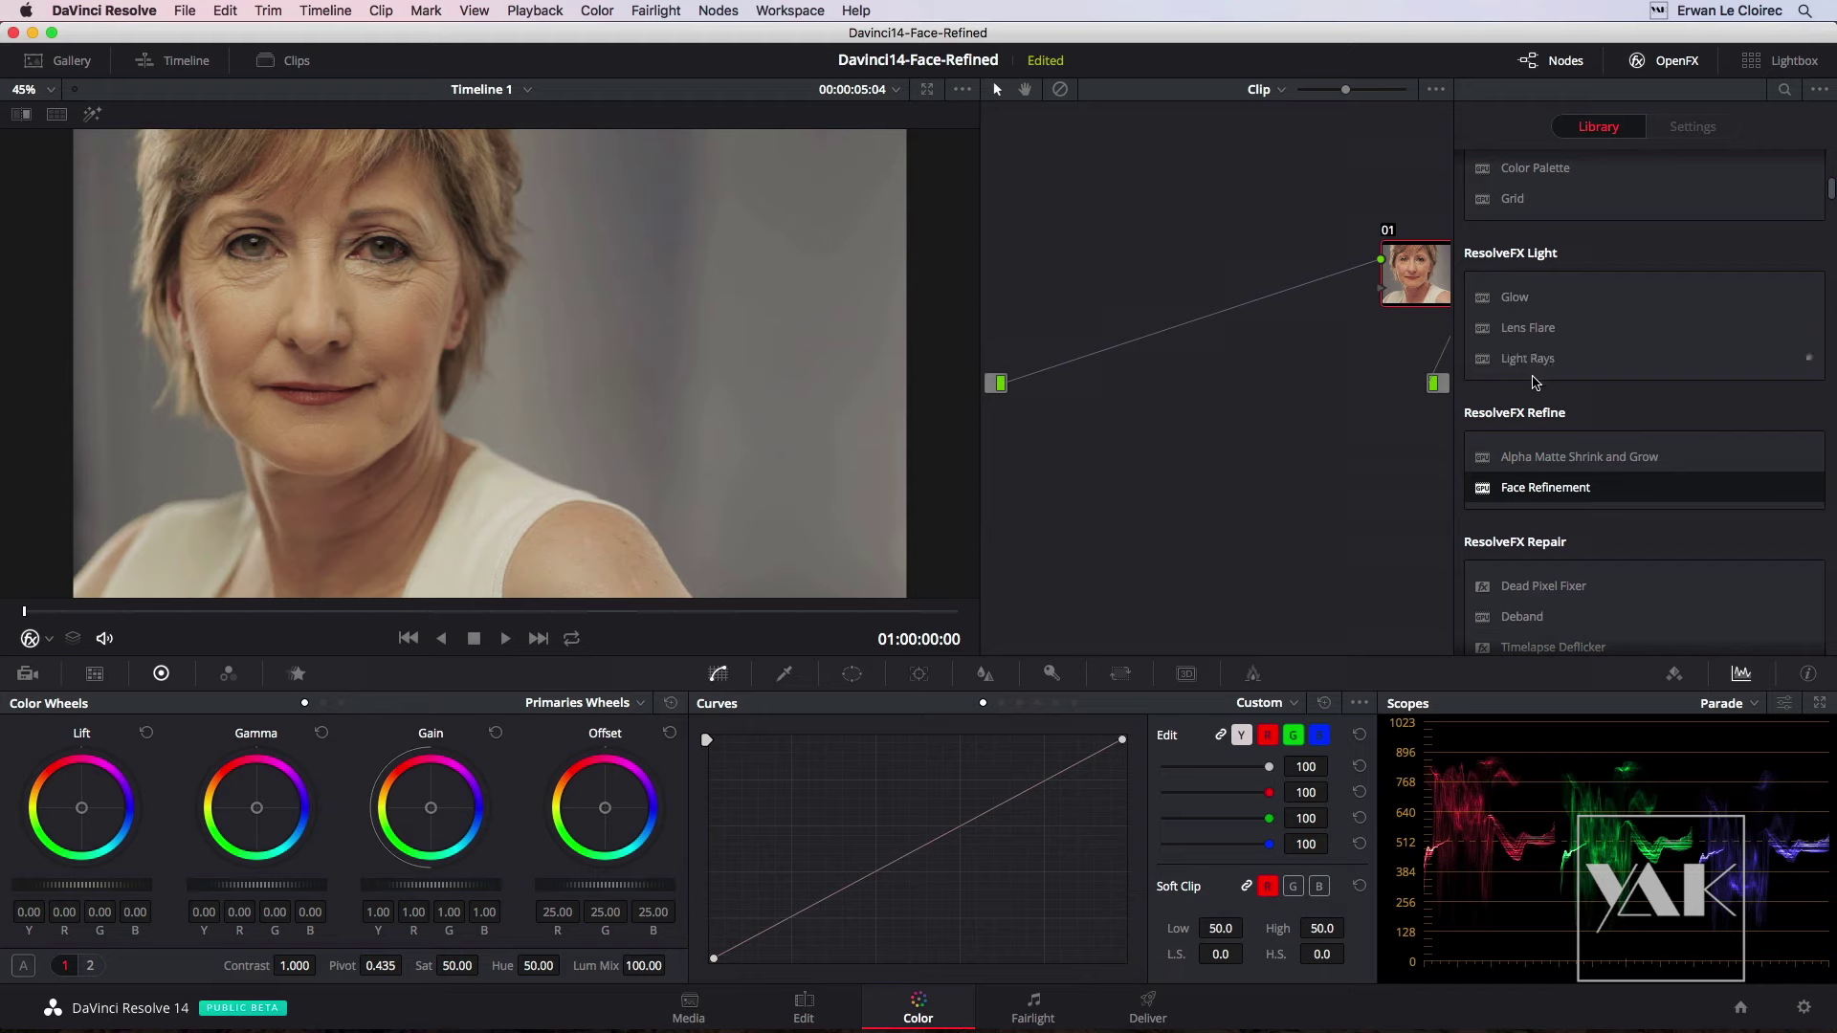
pyautogui.scroll(-3, 1534, 385)
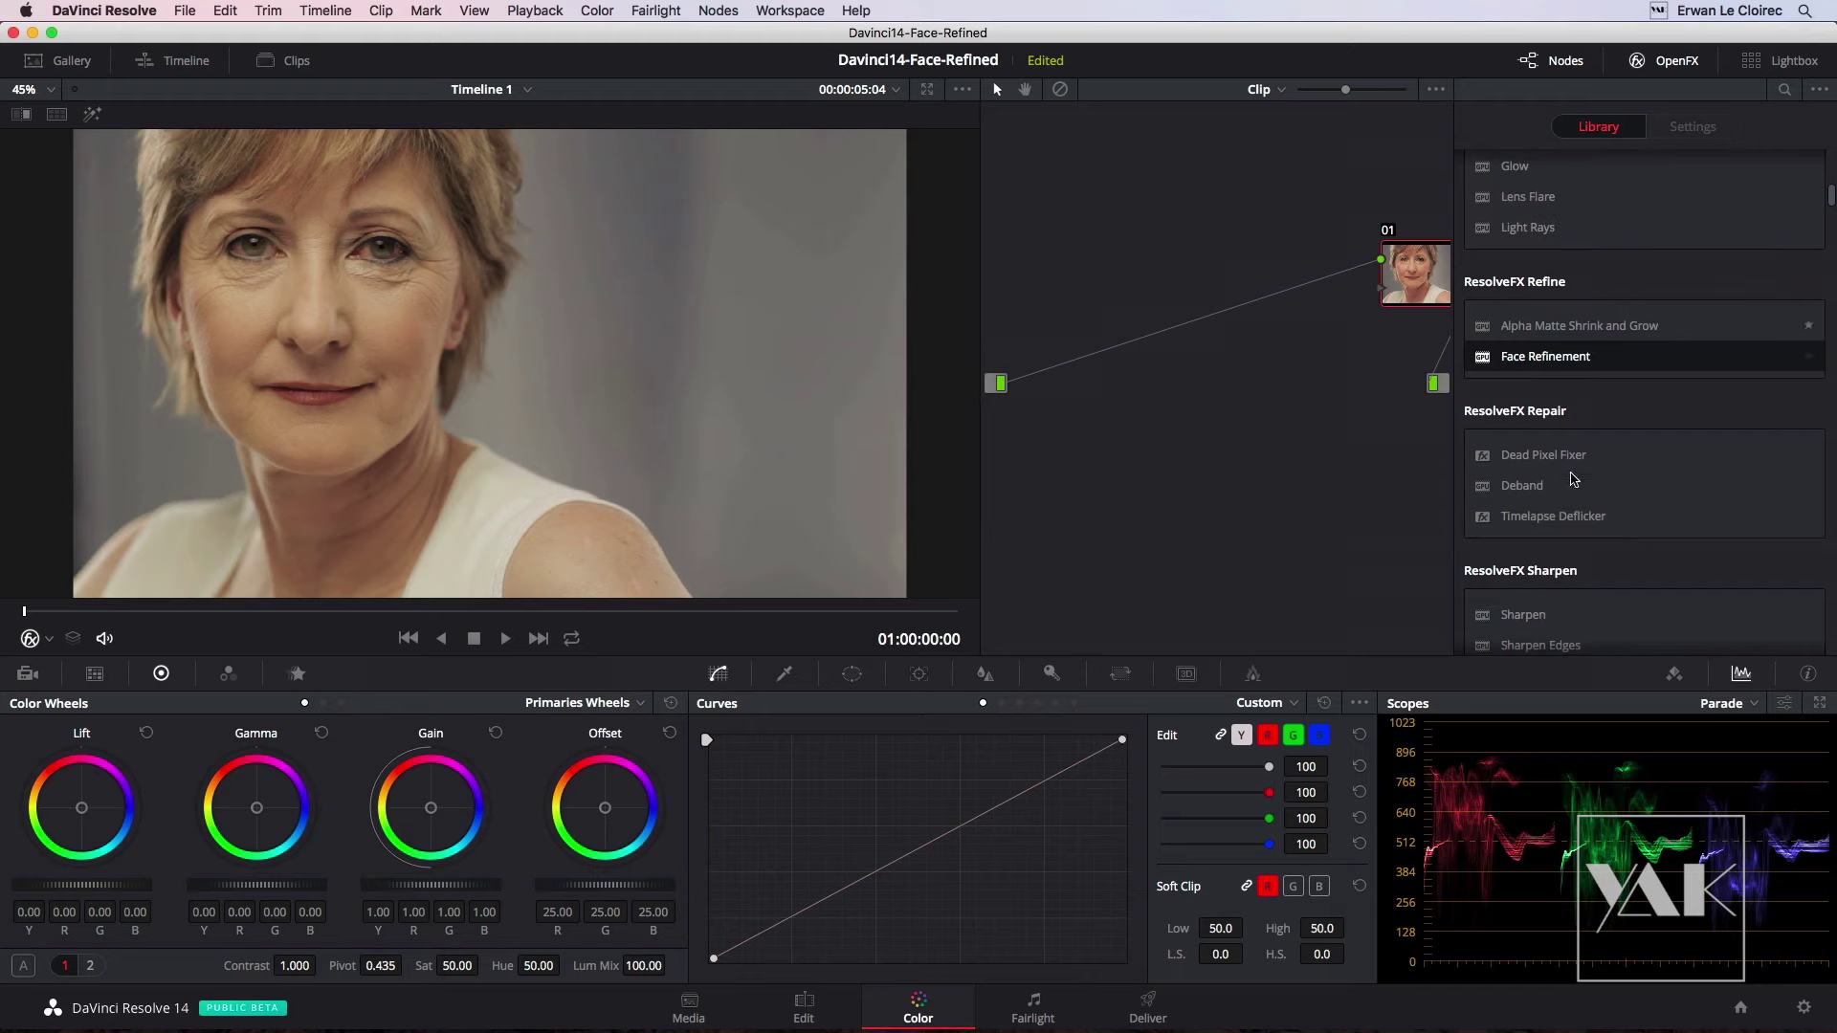
pyautogui.scroll(-2, 1574, 509)
pyautogui.scroll(-3, 1574, 509)
pyautogui.scroll(7, 1576, 510)
pyautogui.scroll(1, 1575, 510)
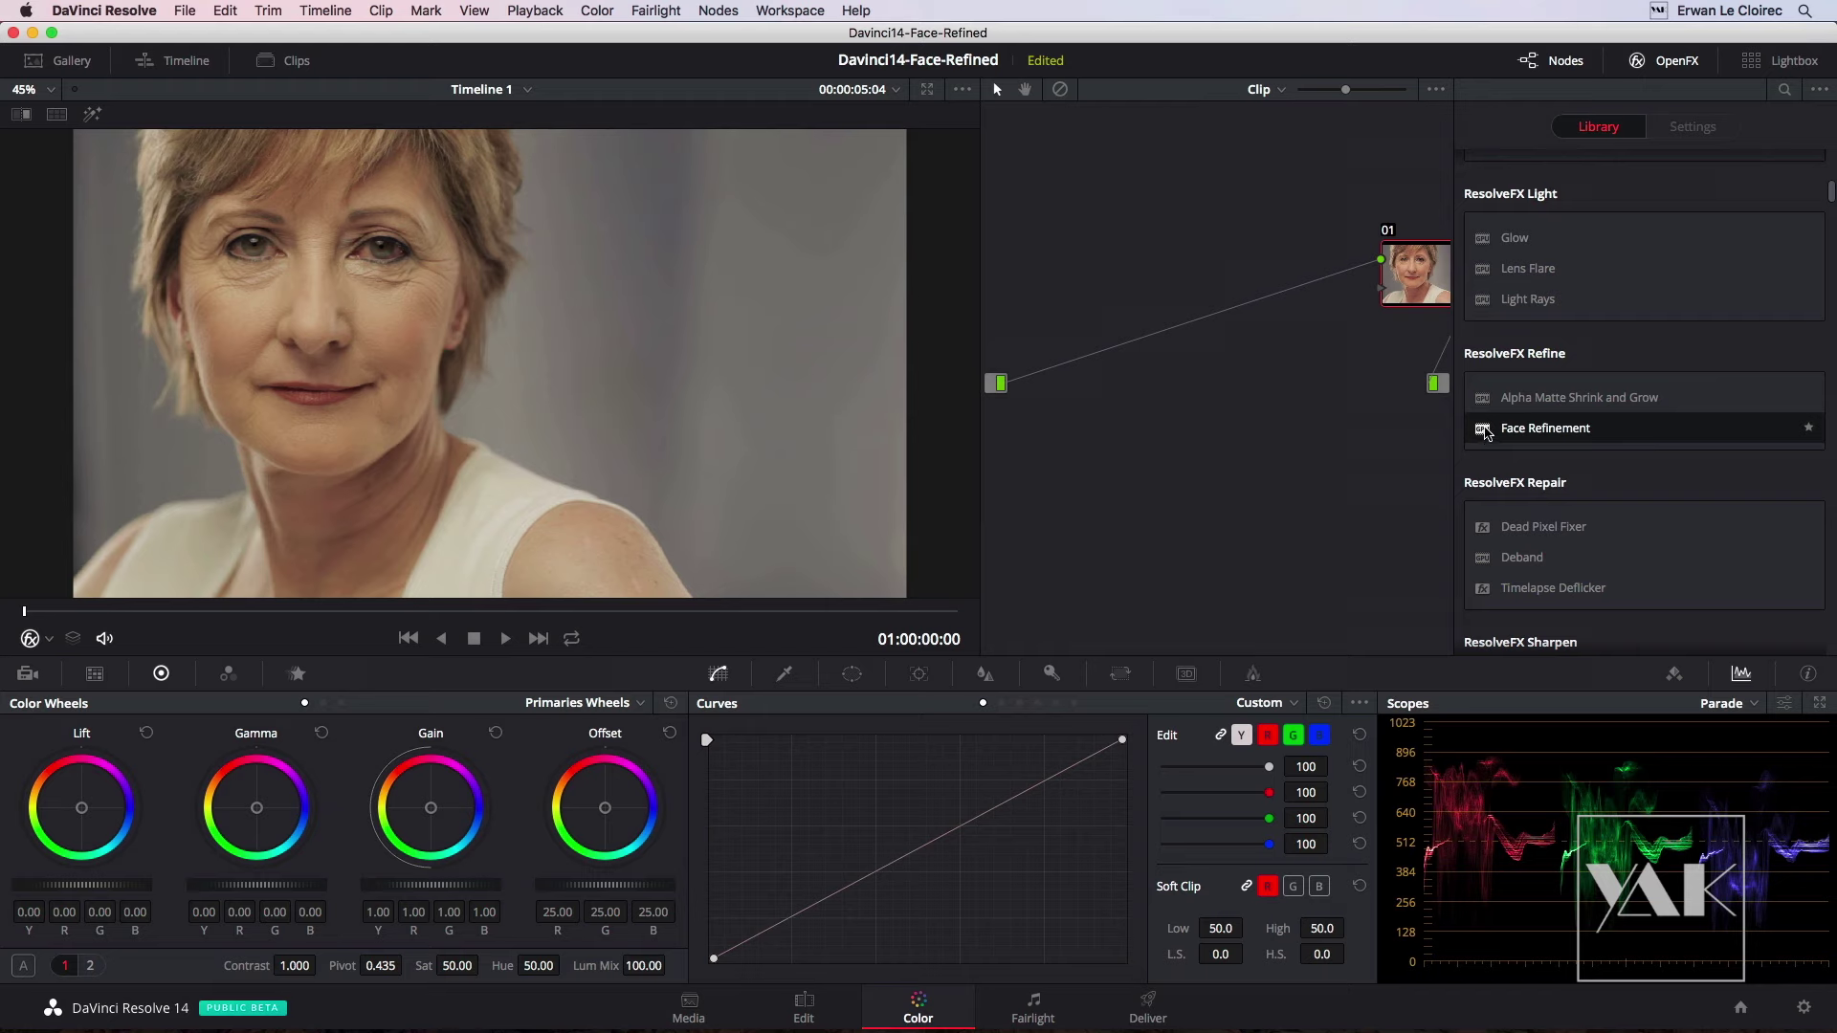
# Drag Face Refinement onto node 01 and nudge the node into place.
pyautogui.moveTo(1485, 431)
pyautogui.mouseDown()
pyautogui.moveTo(1406, 276)
pyautogui.moveTo(1204, 284)
pyautogui.mouseUp()
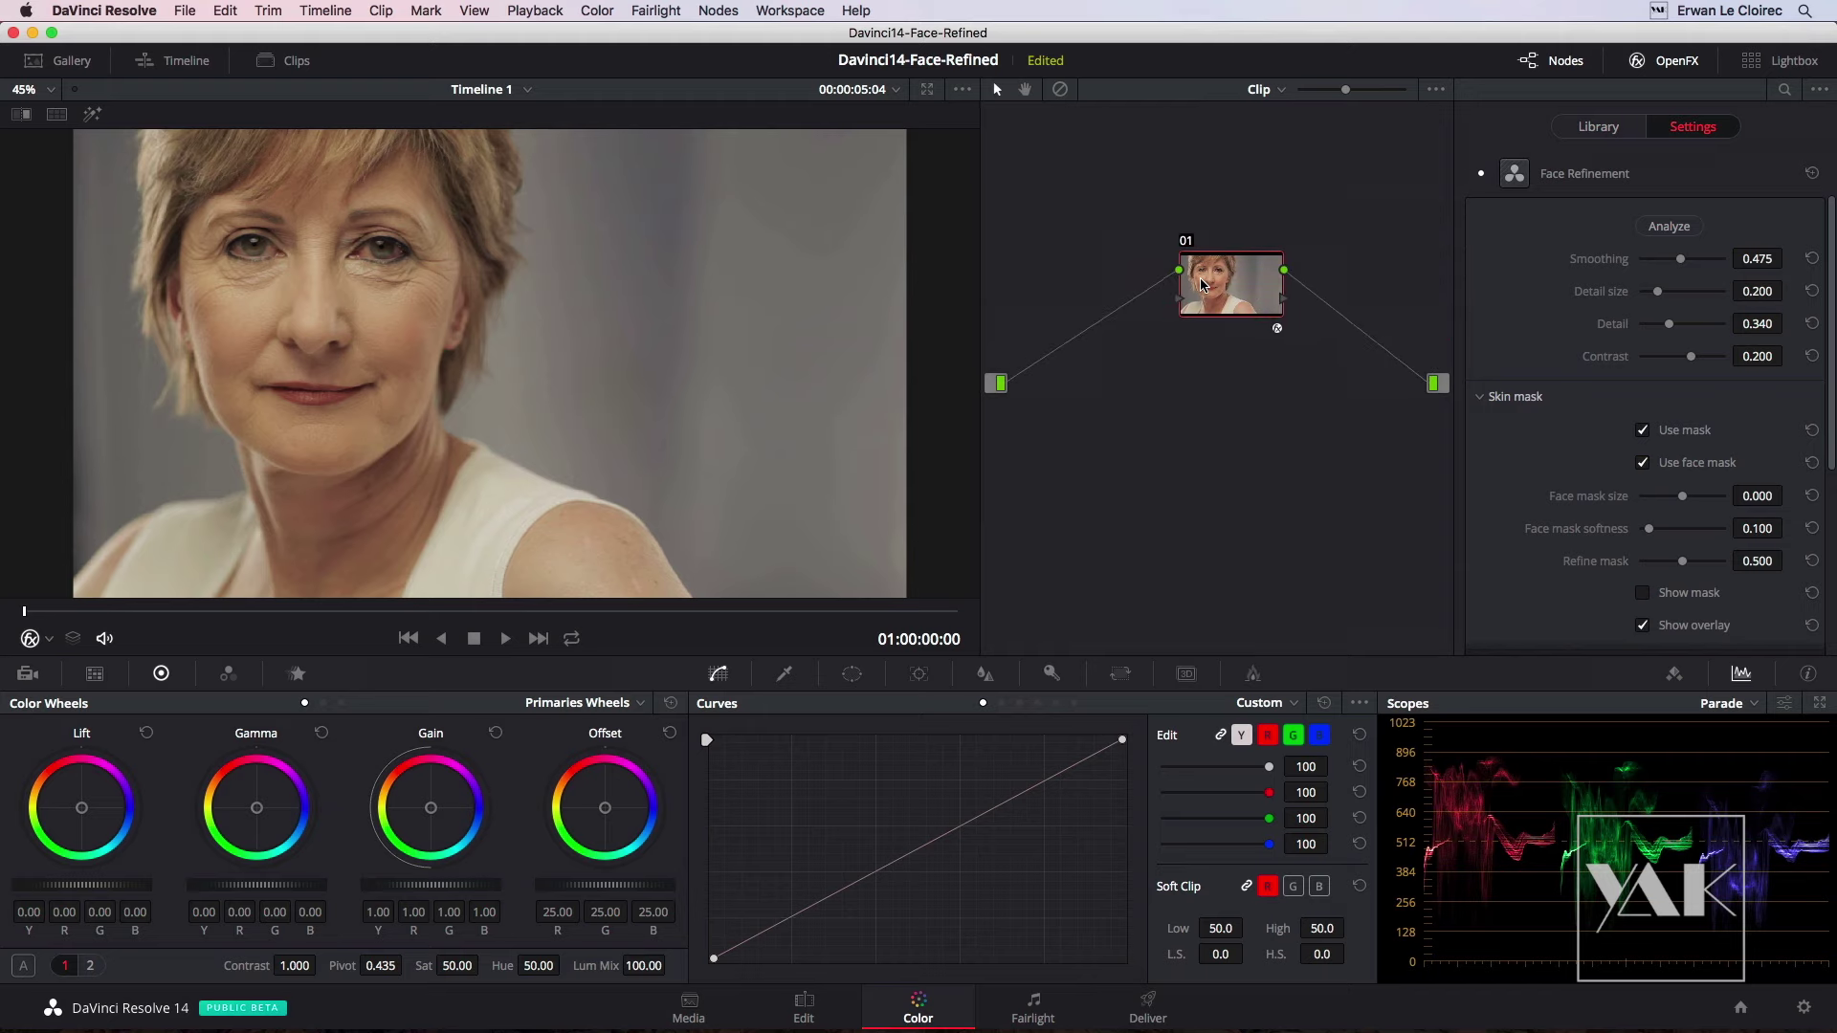
pyautogui.moveTo(1202, 284); pyautogui.dragTo(1200, 298)
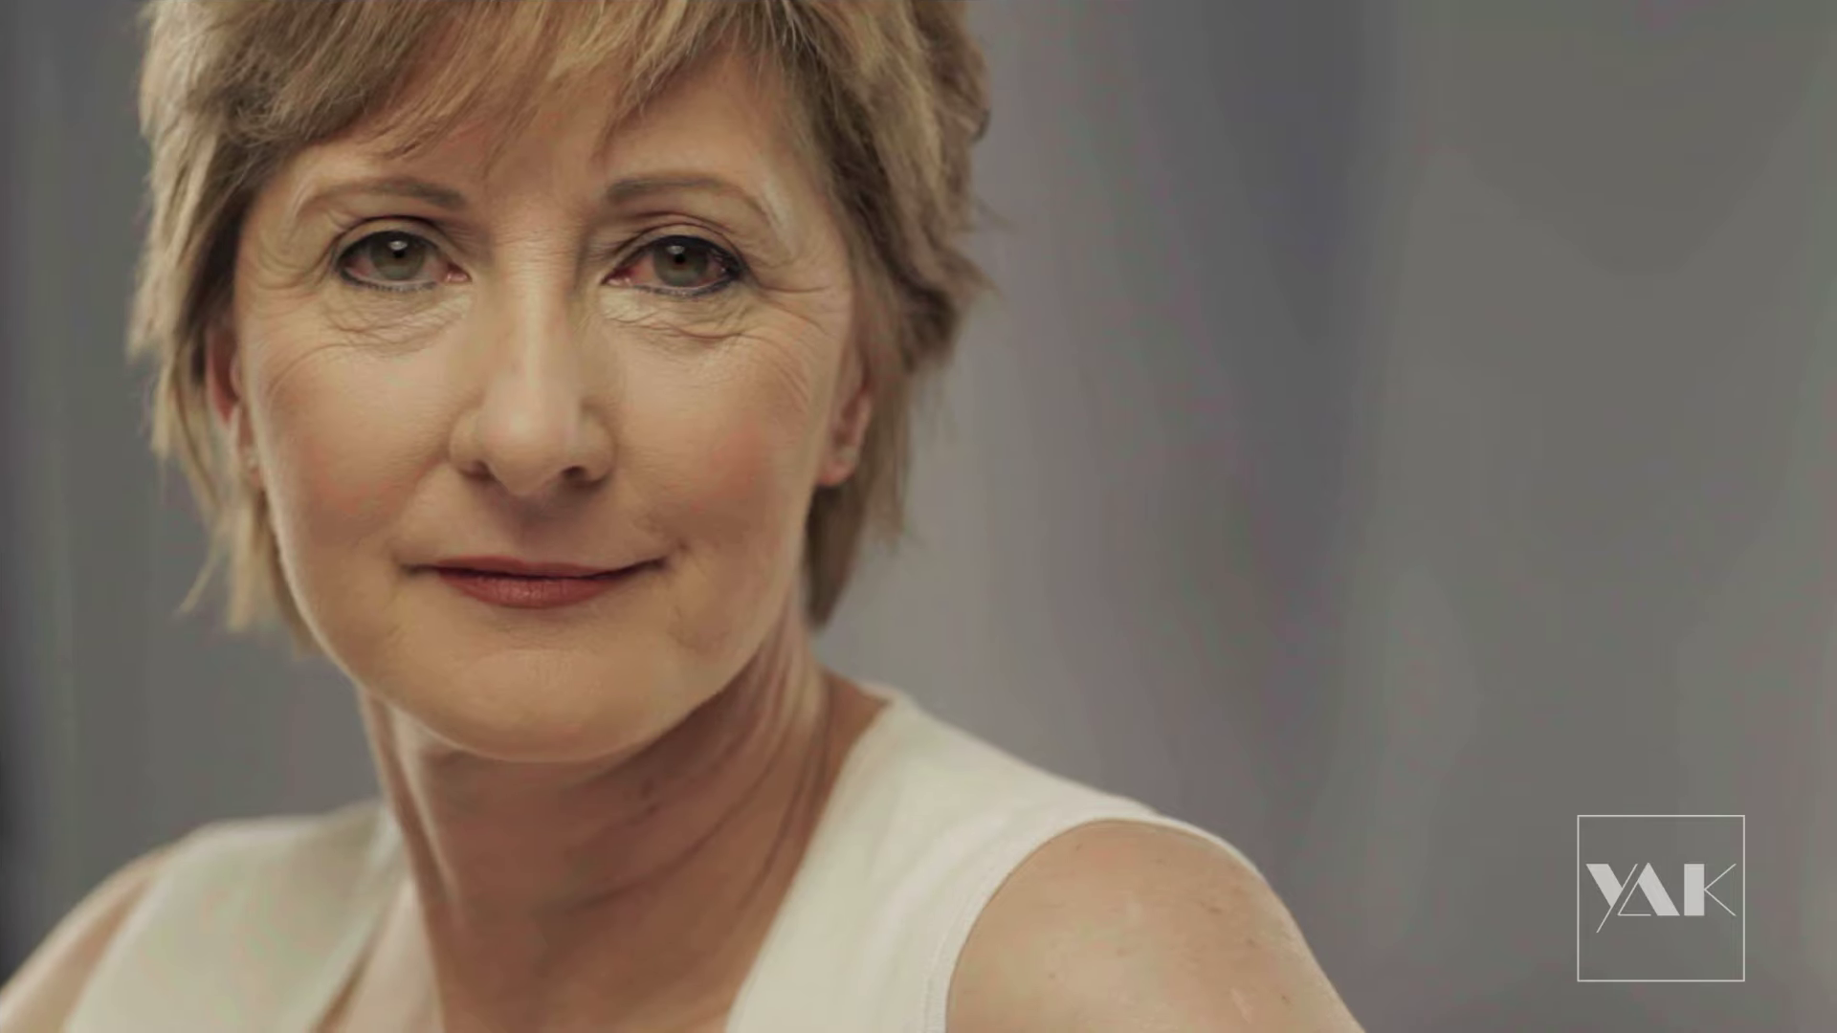
# Scrub and play the smoothed clip full screen, then turn on the RGB parade scopes.
pyautogui.click(584, 980)
pyautogui.moveTo(595, 984)
pyautogui.mouseDown()
pyautogui.moveTo(1119, 956)
pyautogui.moveTo(536, 945)
pyautogui.mouseUp()
pyautogui.click(913, 947)
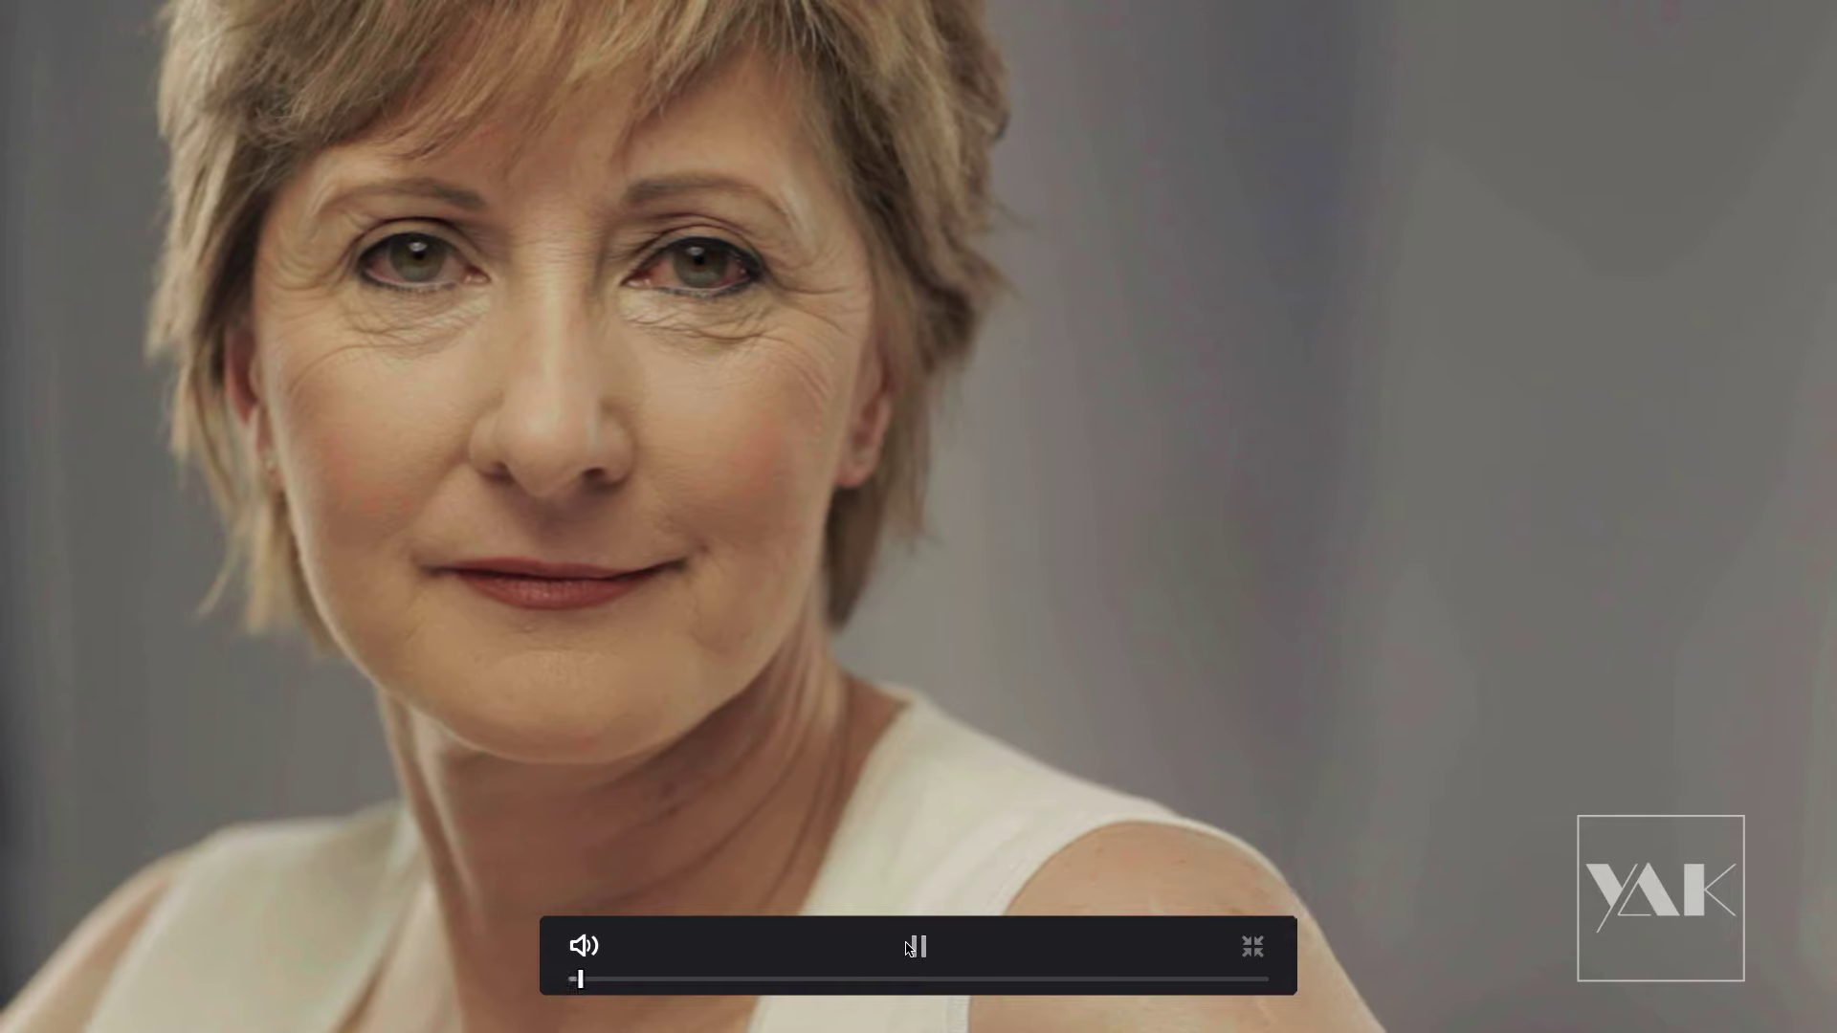
pyautogui.click(913, 947)
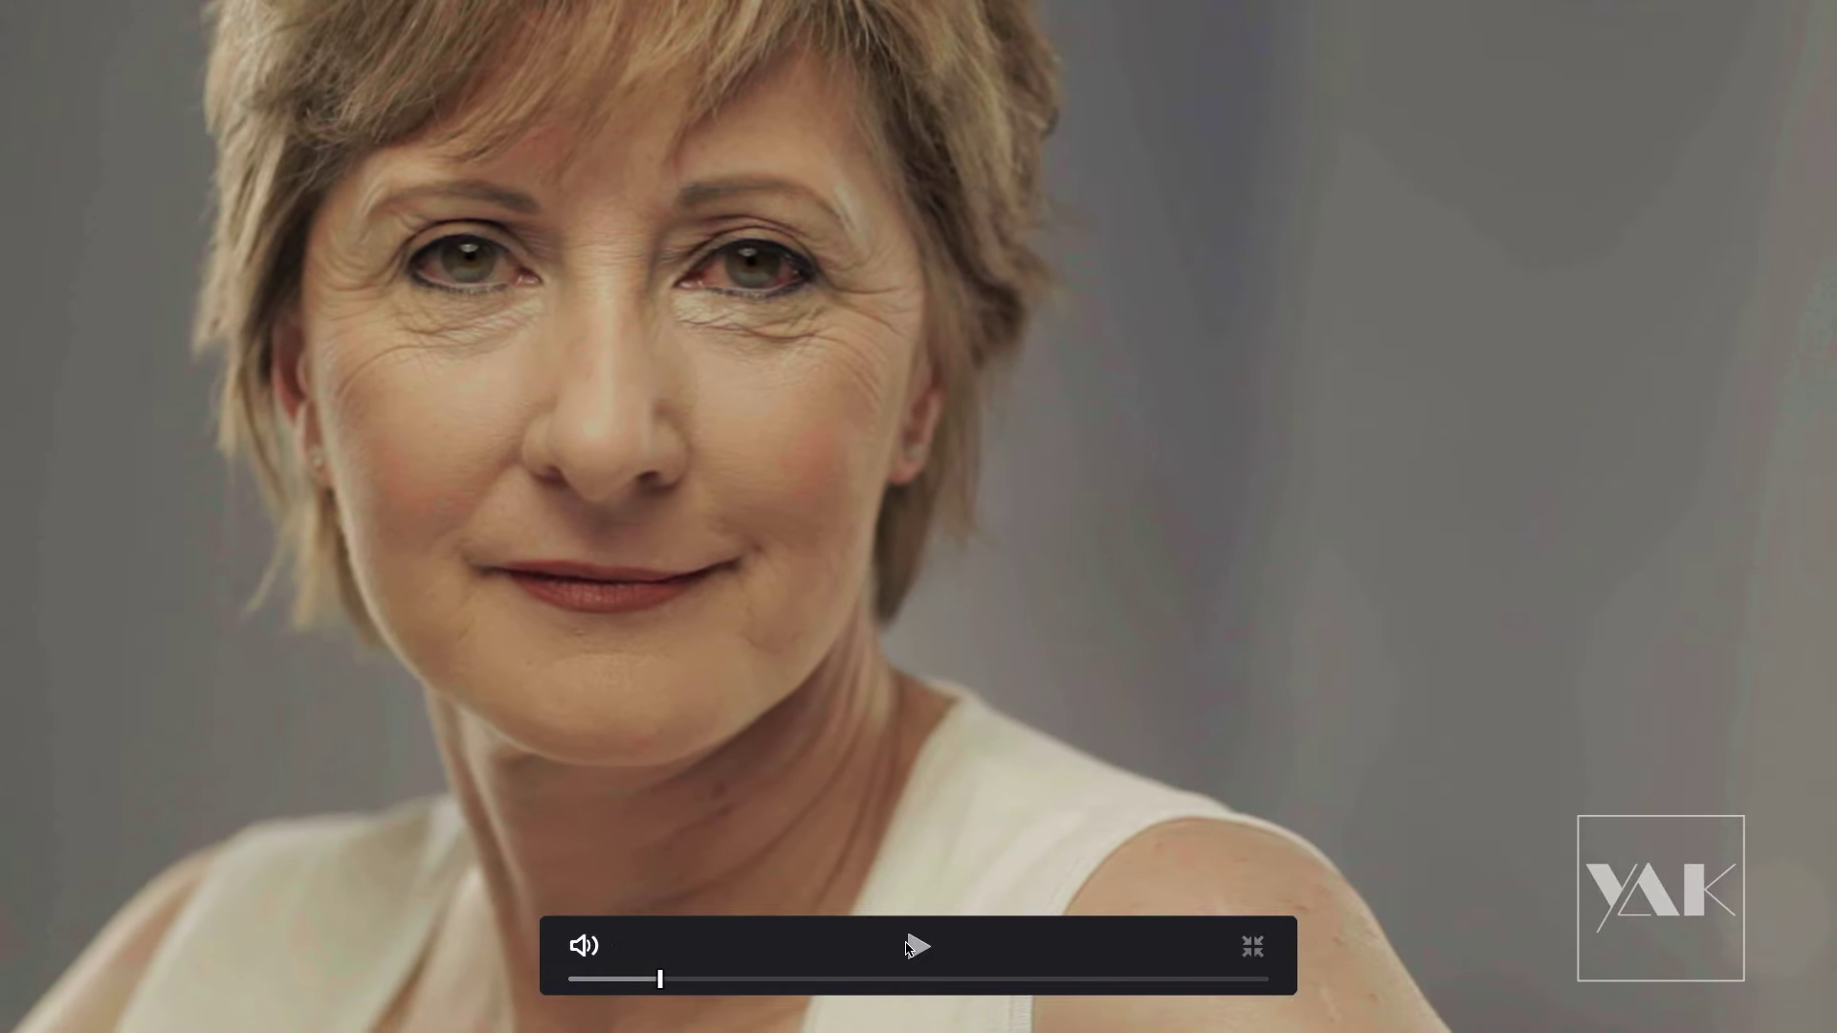
pyautogui.rightClick(1124, 682)
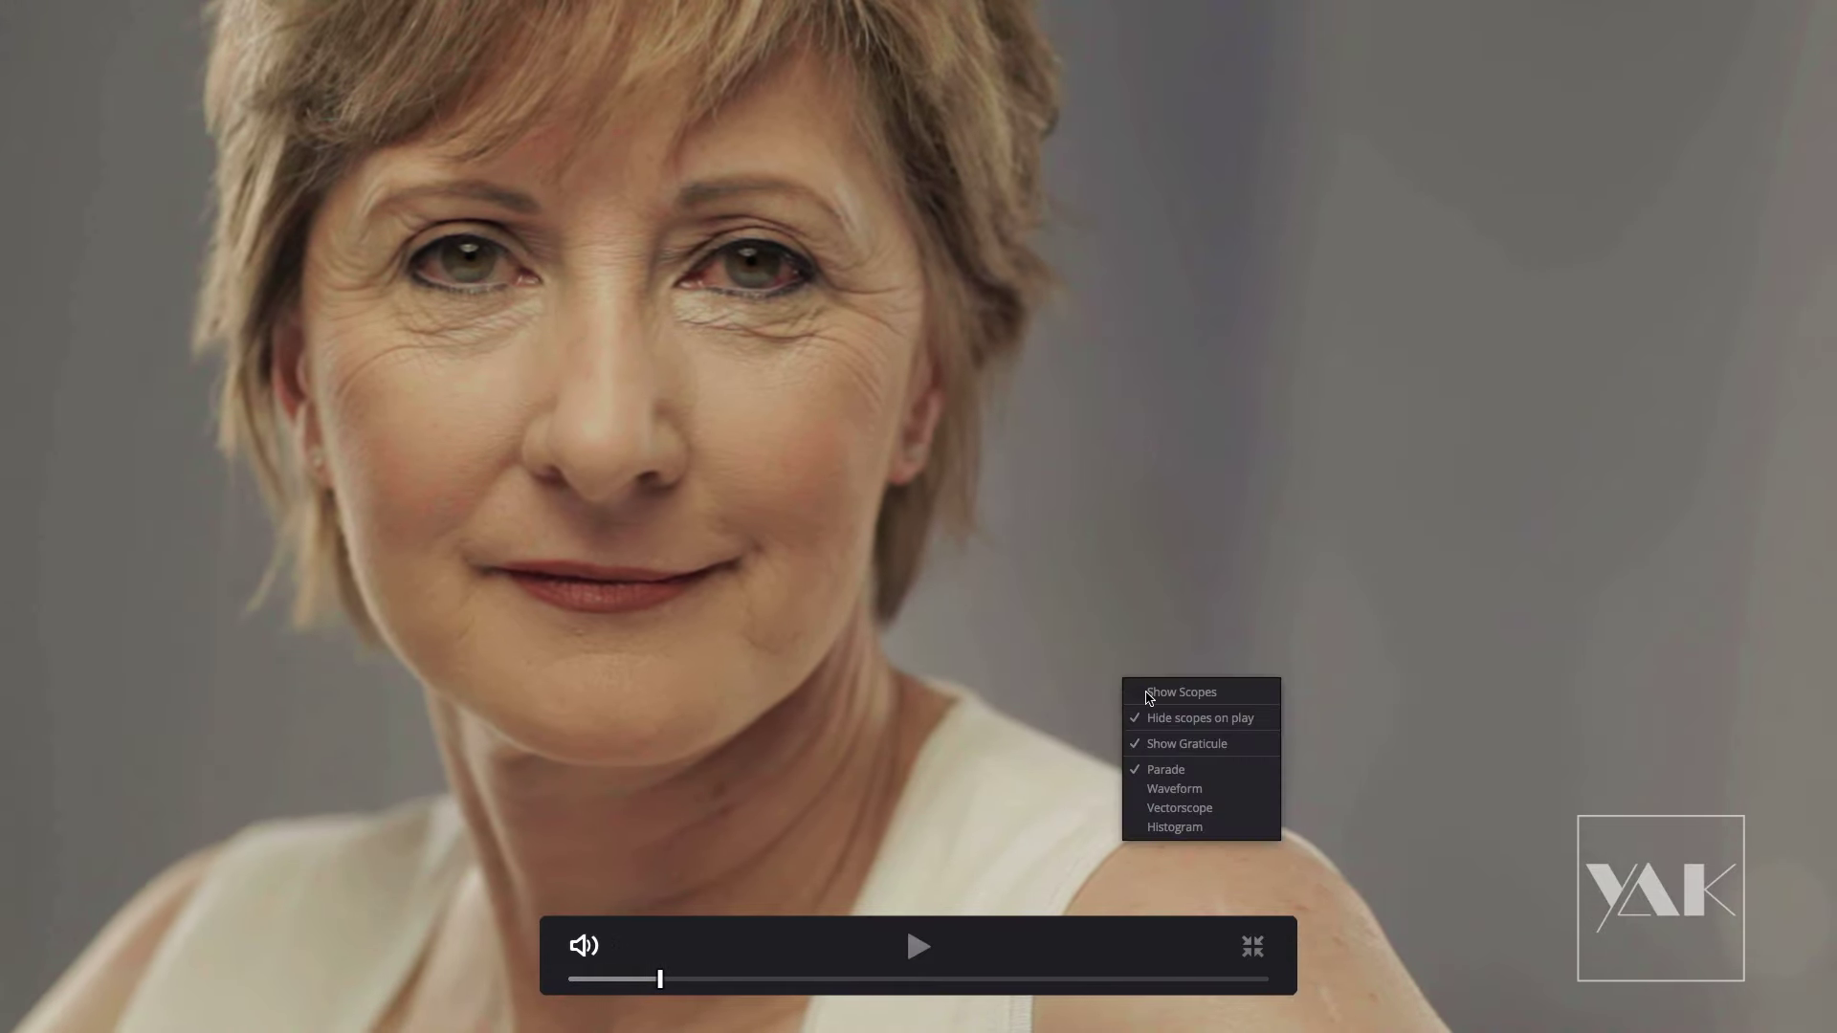
pyautogui.click(1147, 699)
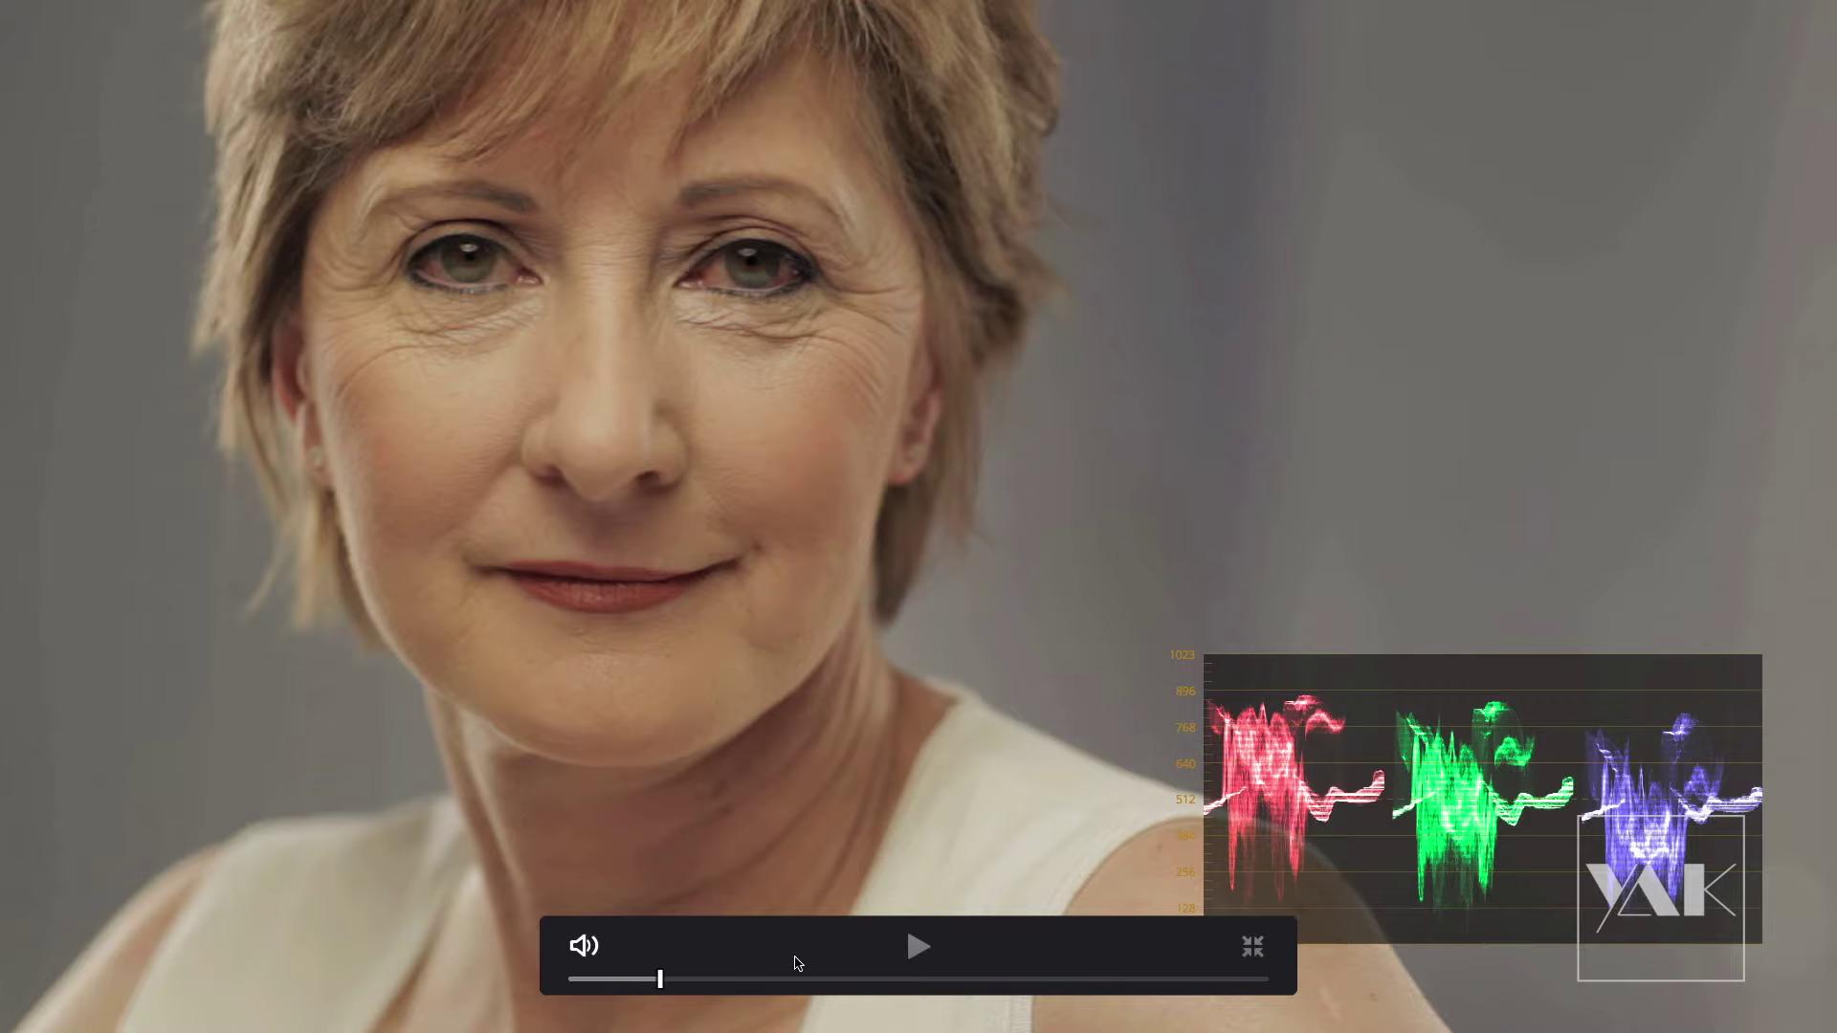
# Jump between several frames and replay the clip to review the smoothing.
pyautogui.click(670, 980)
pyautogui.click(1115, 980)
pyautogui.click(1214, 980)
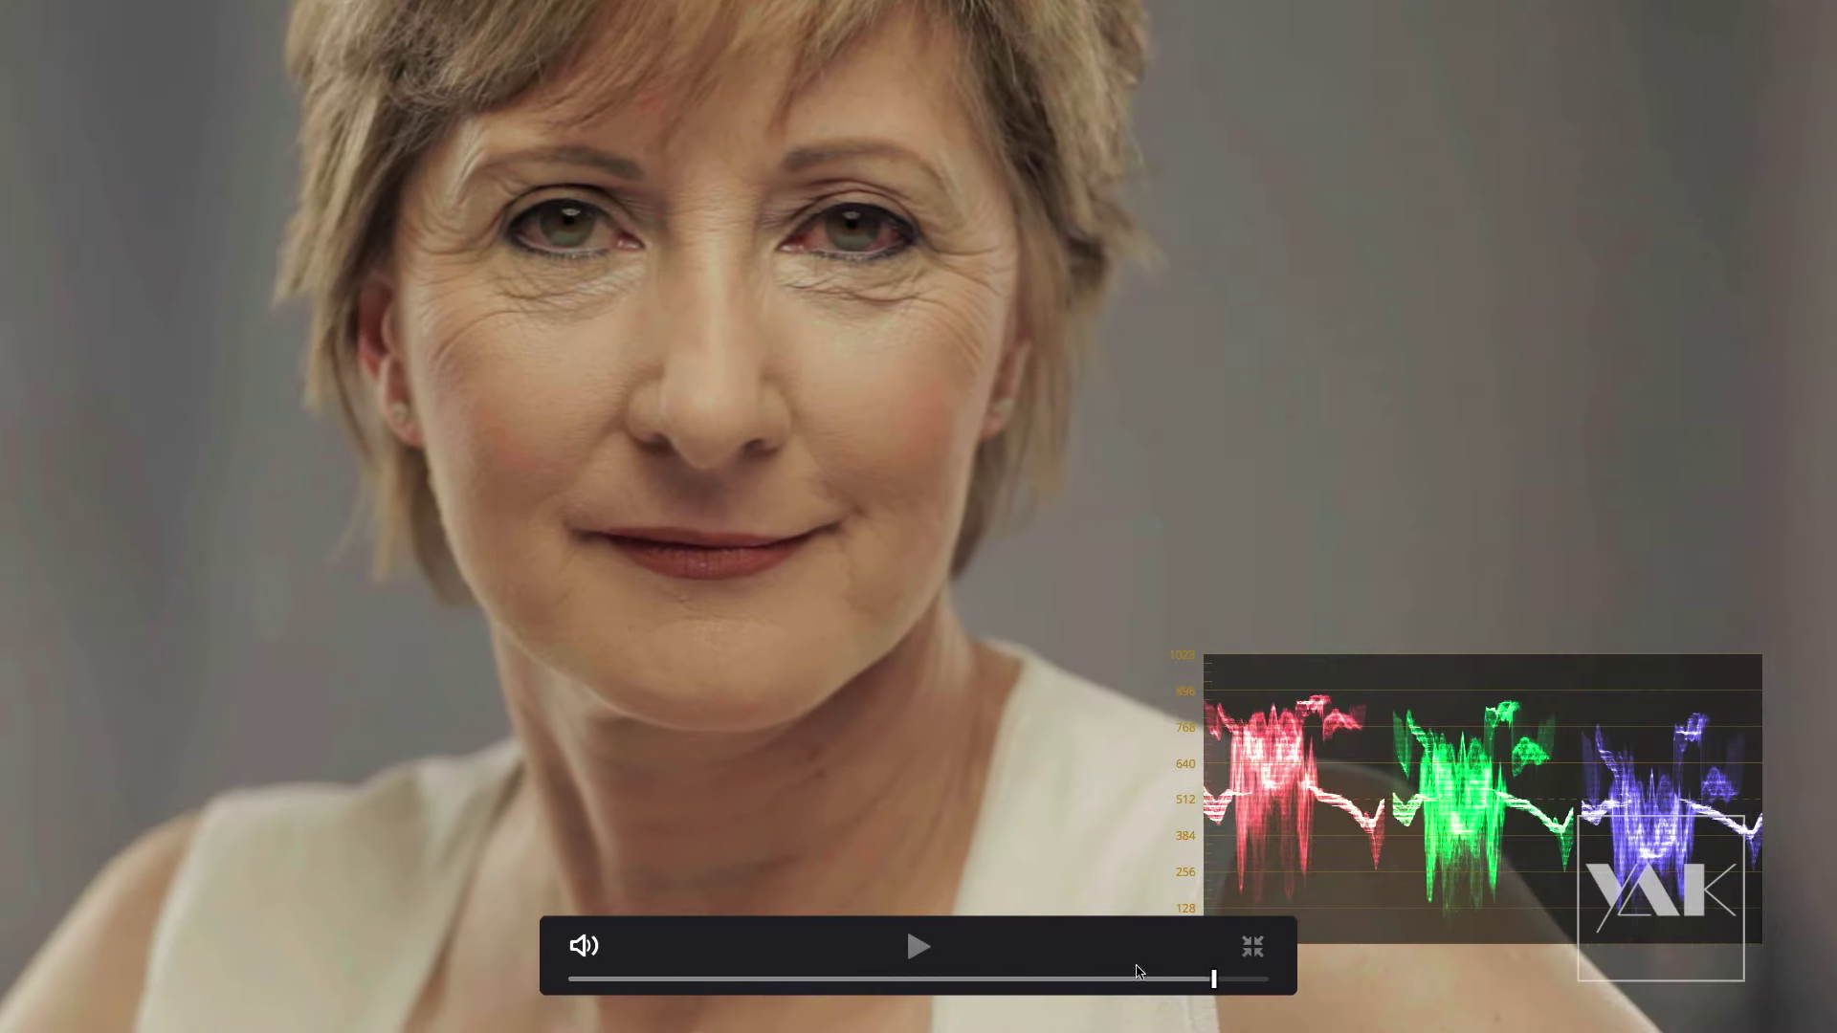
pyautogui.click(607, 979)
pyautogui.click(1025, 980)
pyautogui.click(919, 945)
pyautogui.click(923, 949)
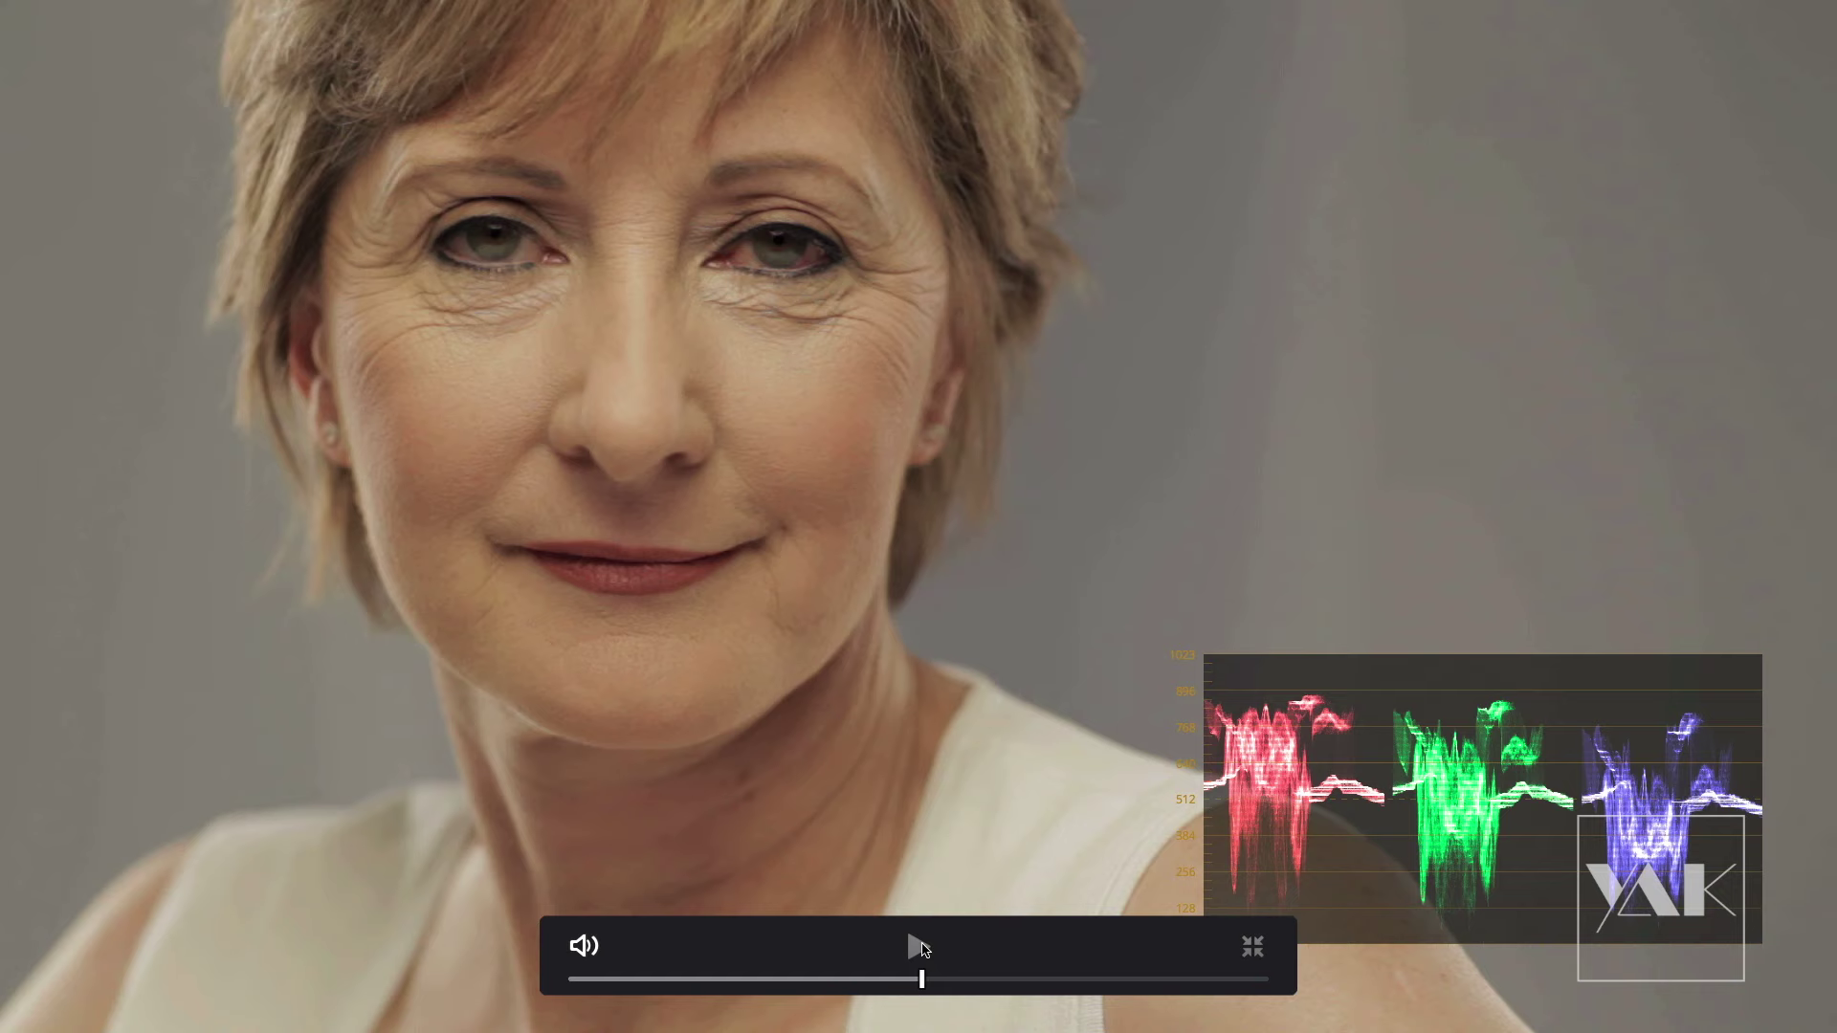
pyautogui.click(920, 947)
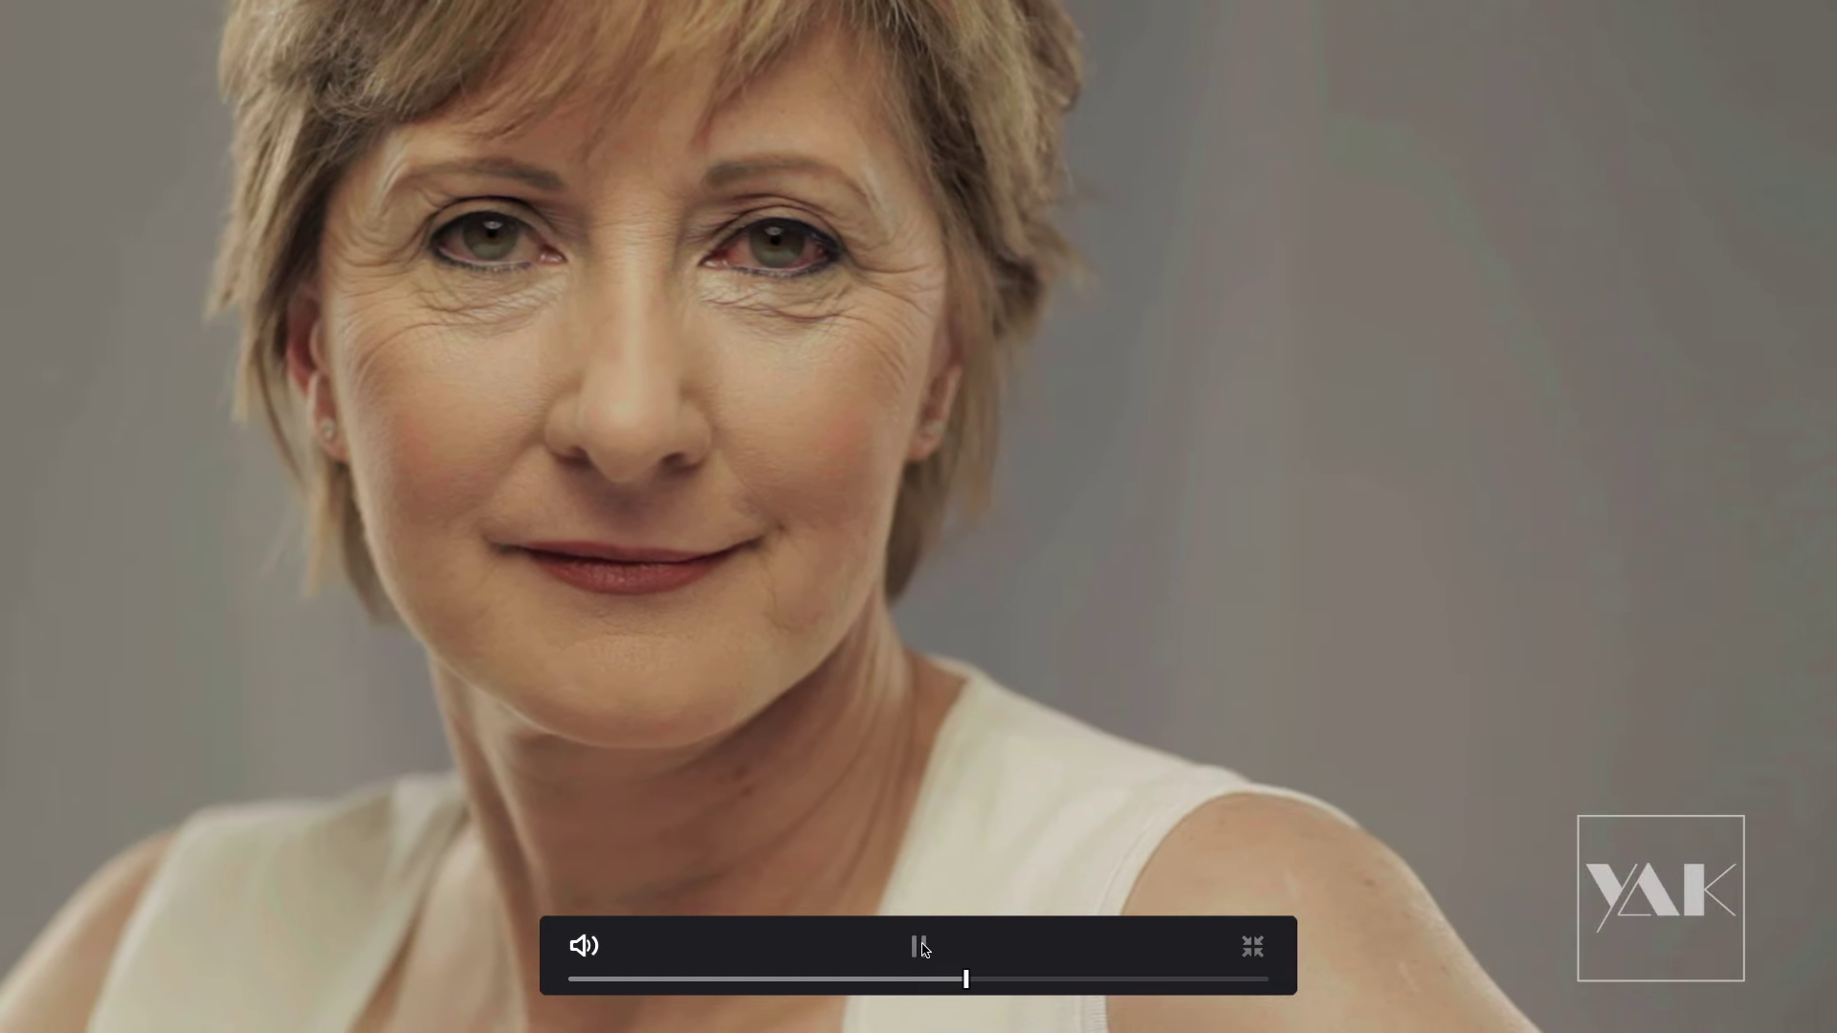
pyautogui.click(920, 947)
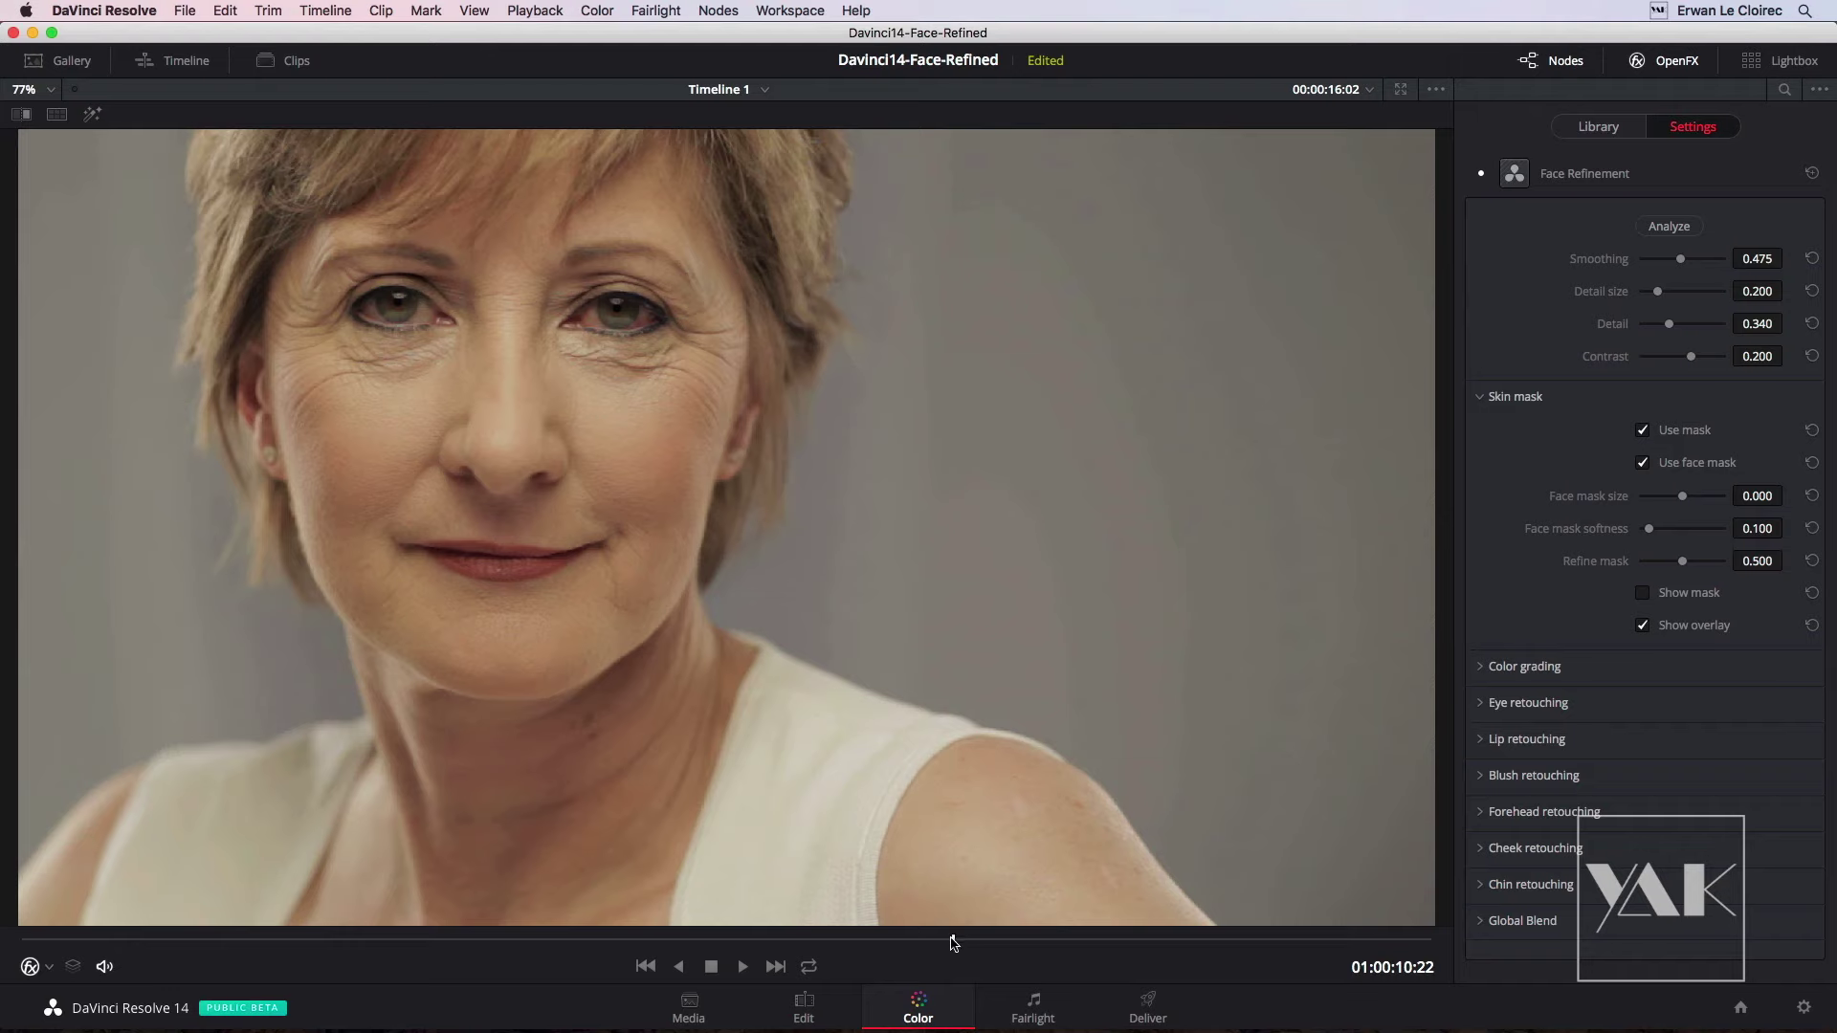
# Drag the playhead back to the clip's first frame at 01:00:00:00.
pyautogui.moveTo(953, 945); pyautogui.dragTo(3, 947)
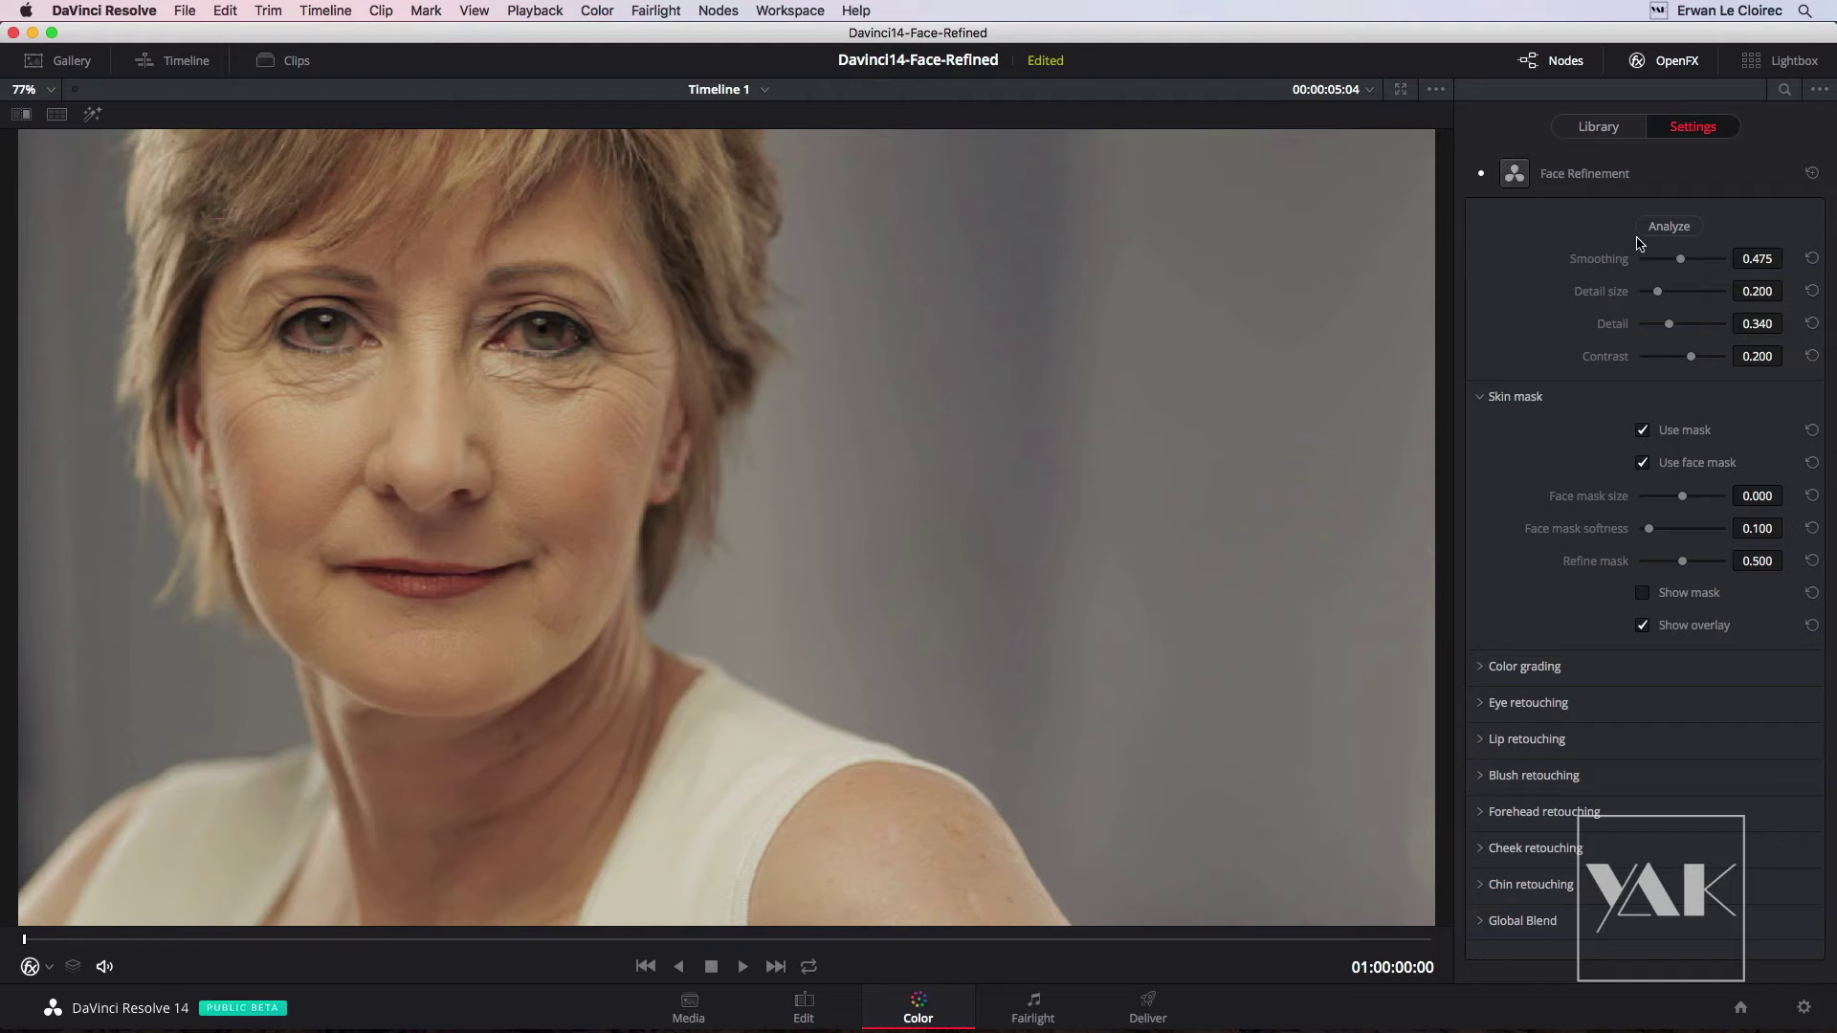
# Analyze the clip for face landmarks, then toggle Face Refinement off and on to compare.
pyautogui.click(1674, 229)
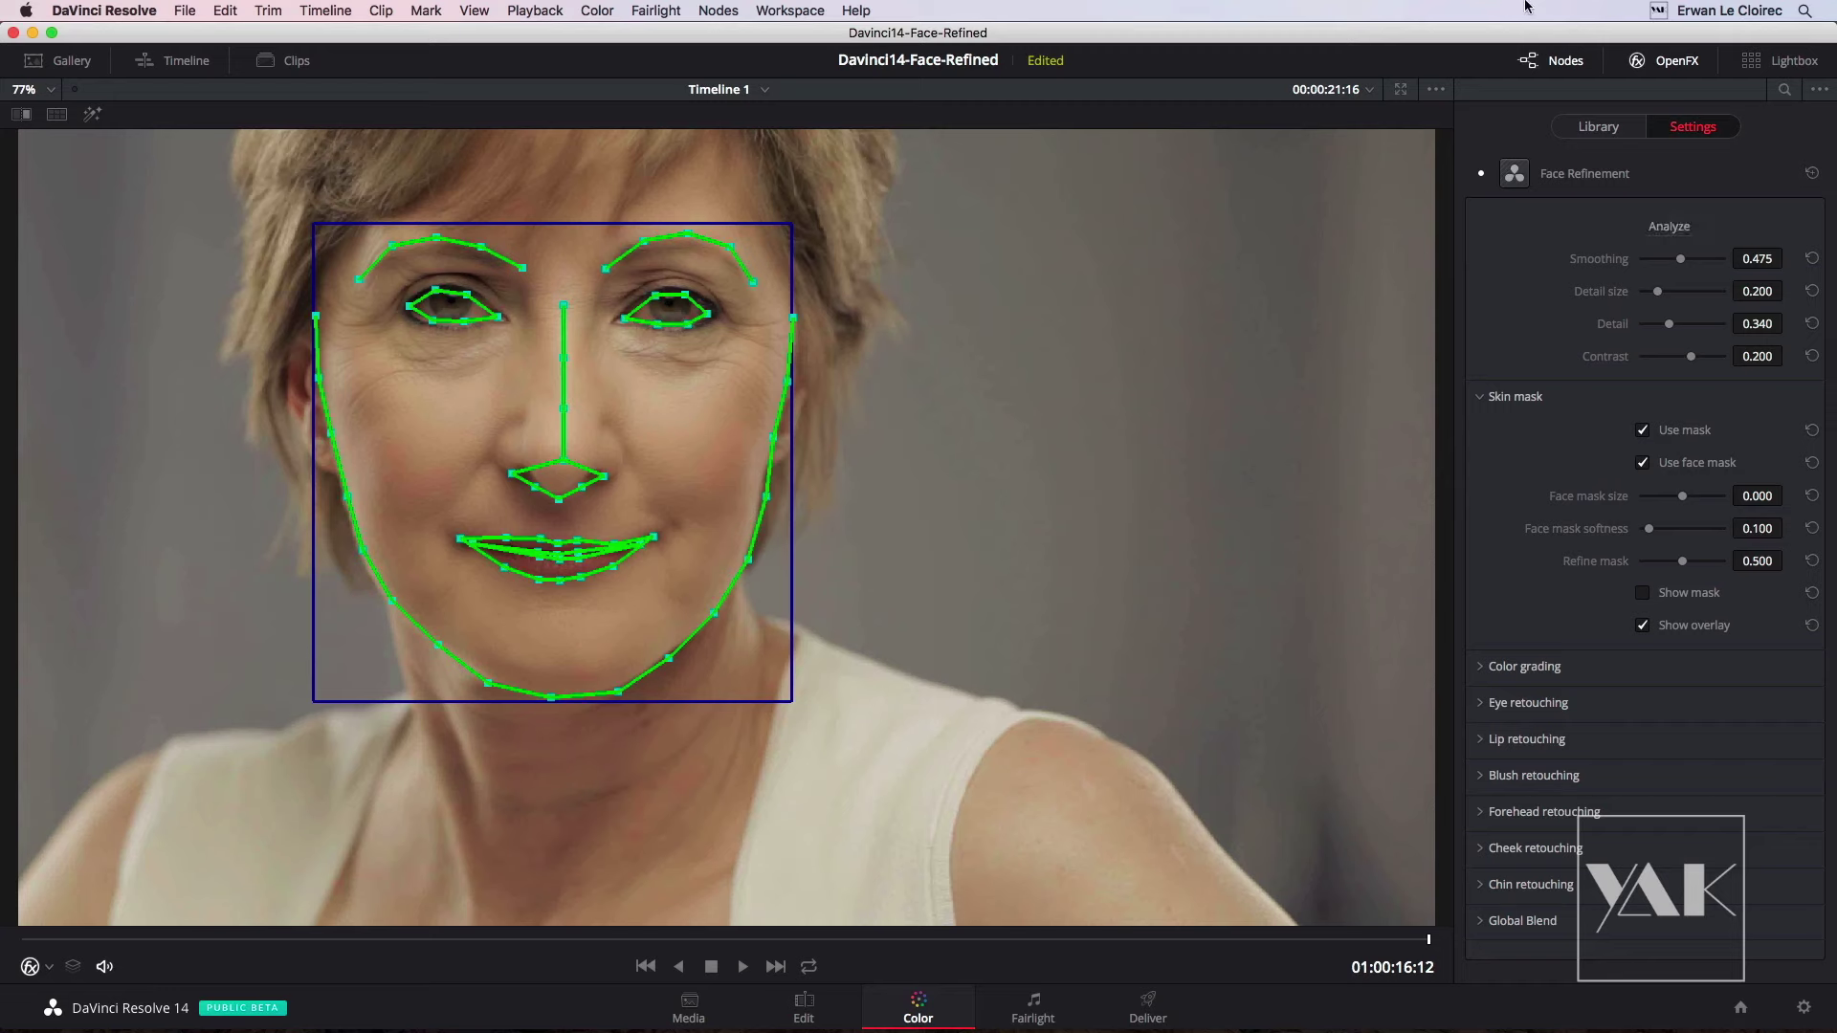
pyautogui.click(1481, 175)
pyautogui.click(1482, 175)
# Show the skin mask, compare Use face mask and Use mask off and on, then hide the mask.
pyautogui.click(1642, 594)
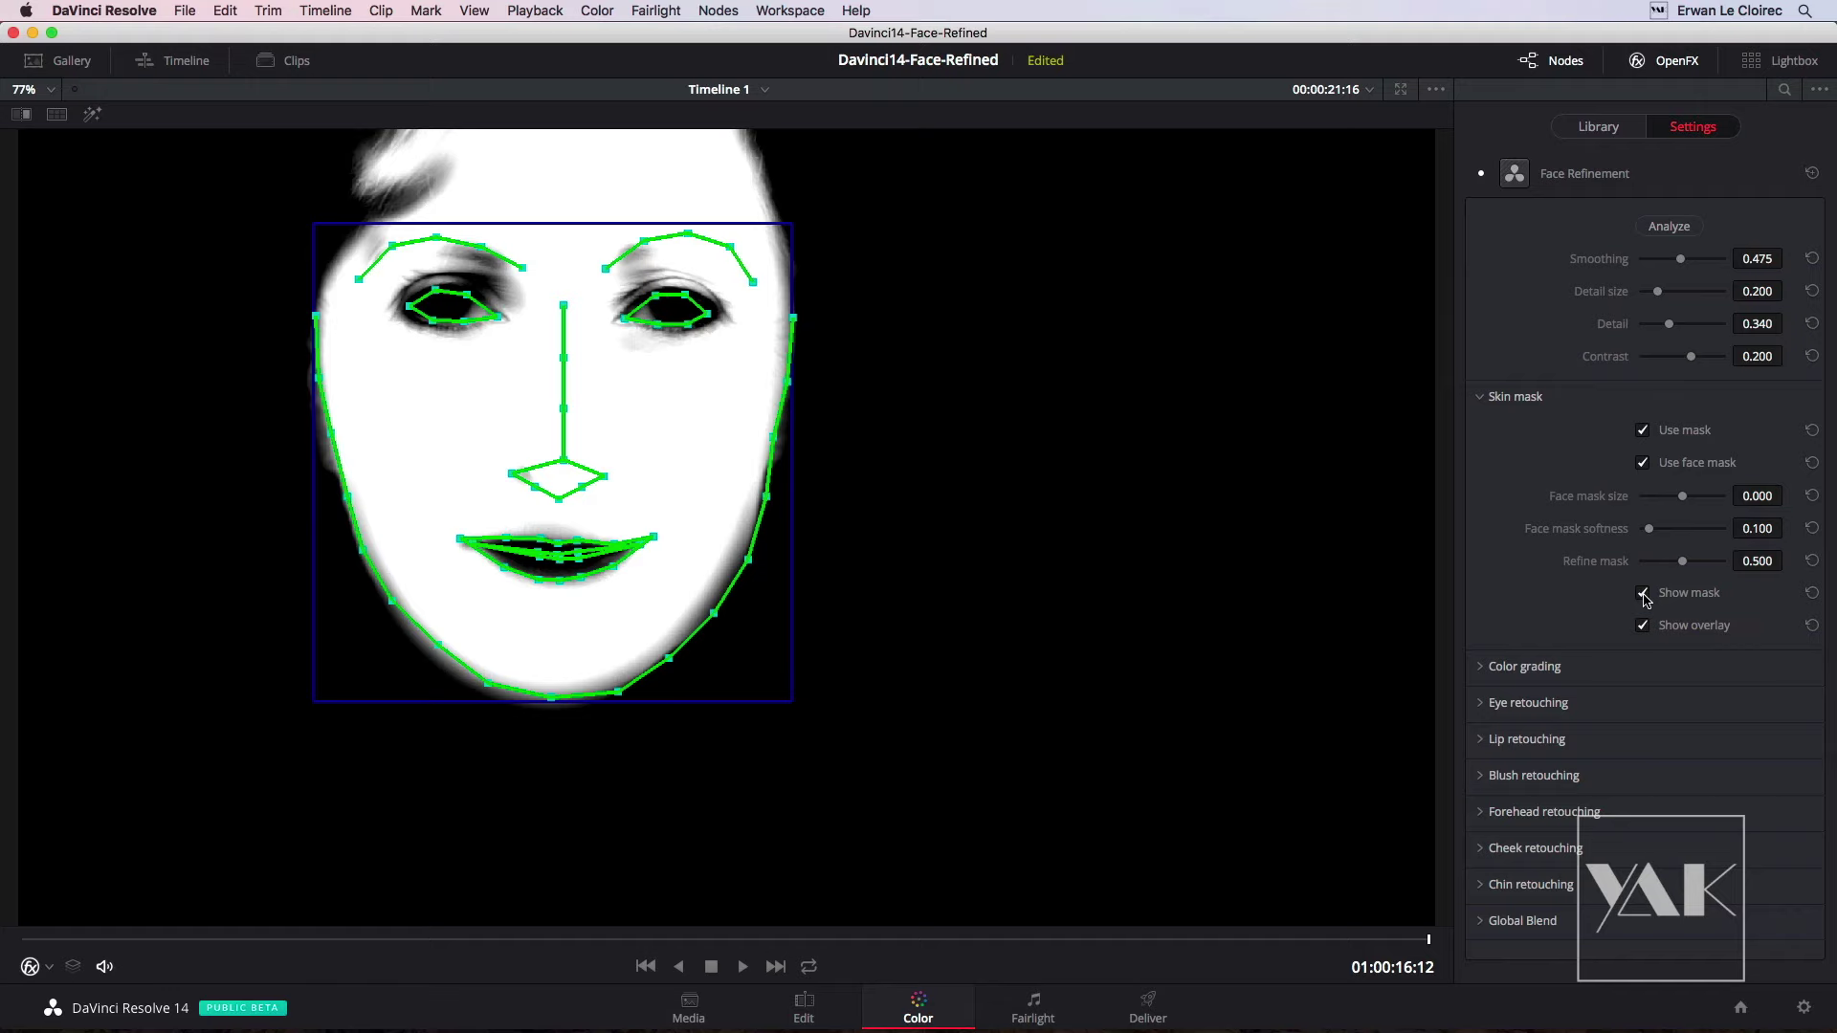
pyautogui.click(1643, 466)
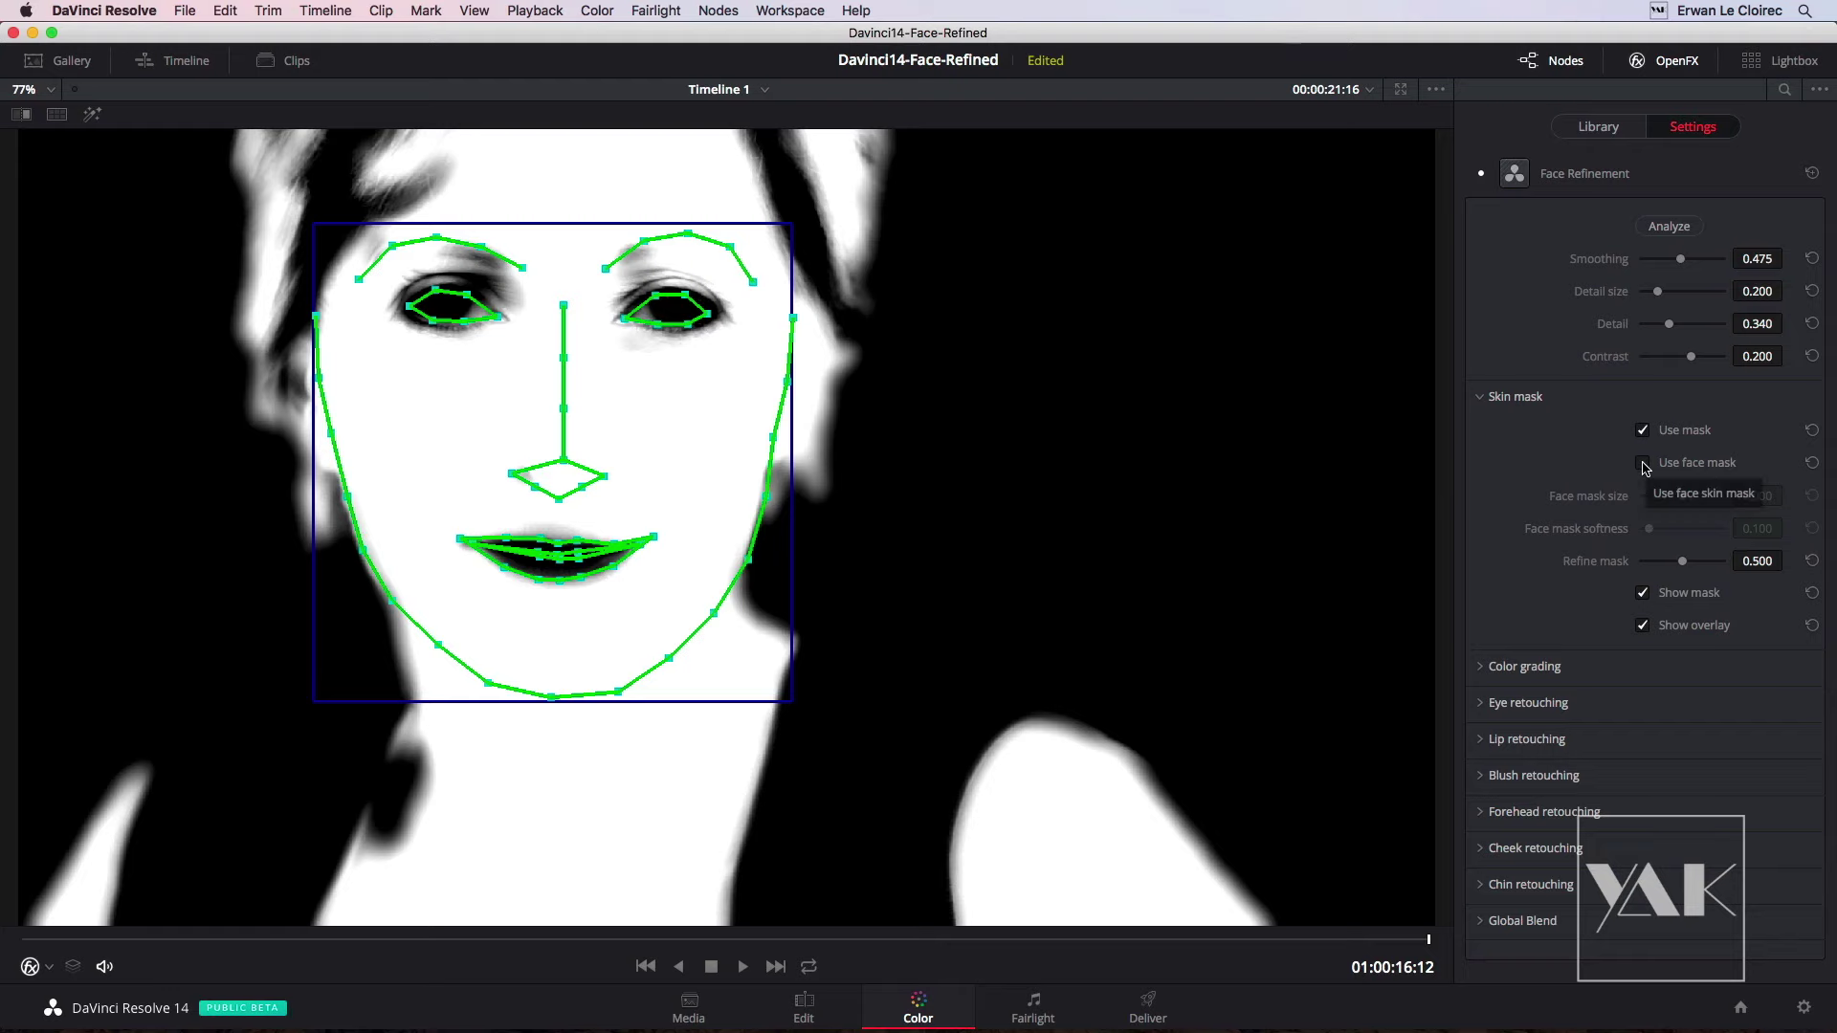
pyautogui.click(1643, 465)
pyautogui.click(1642, 431)
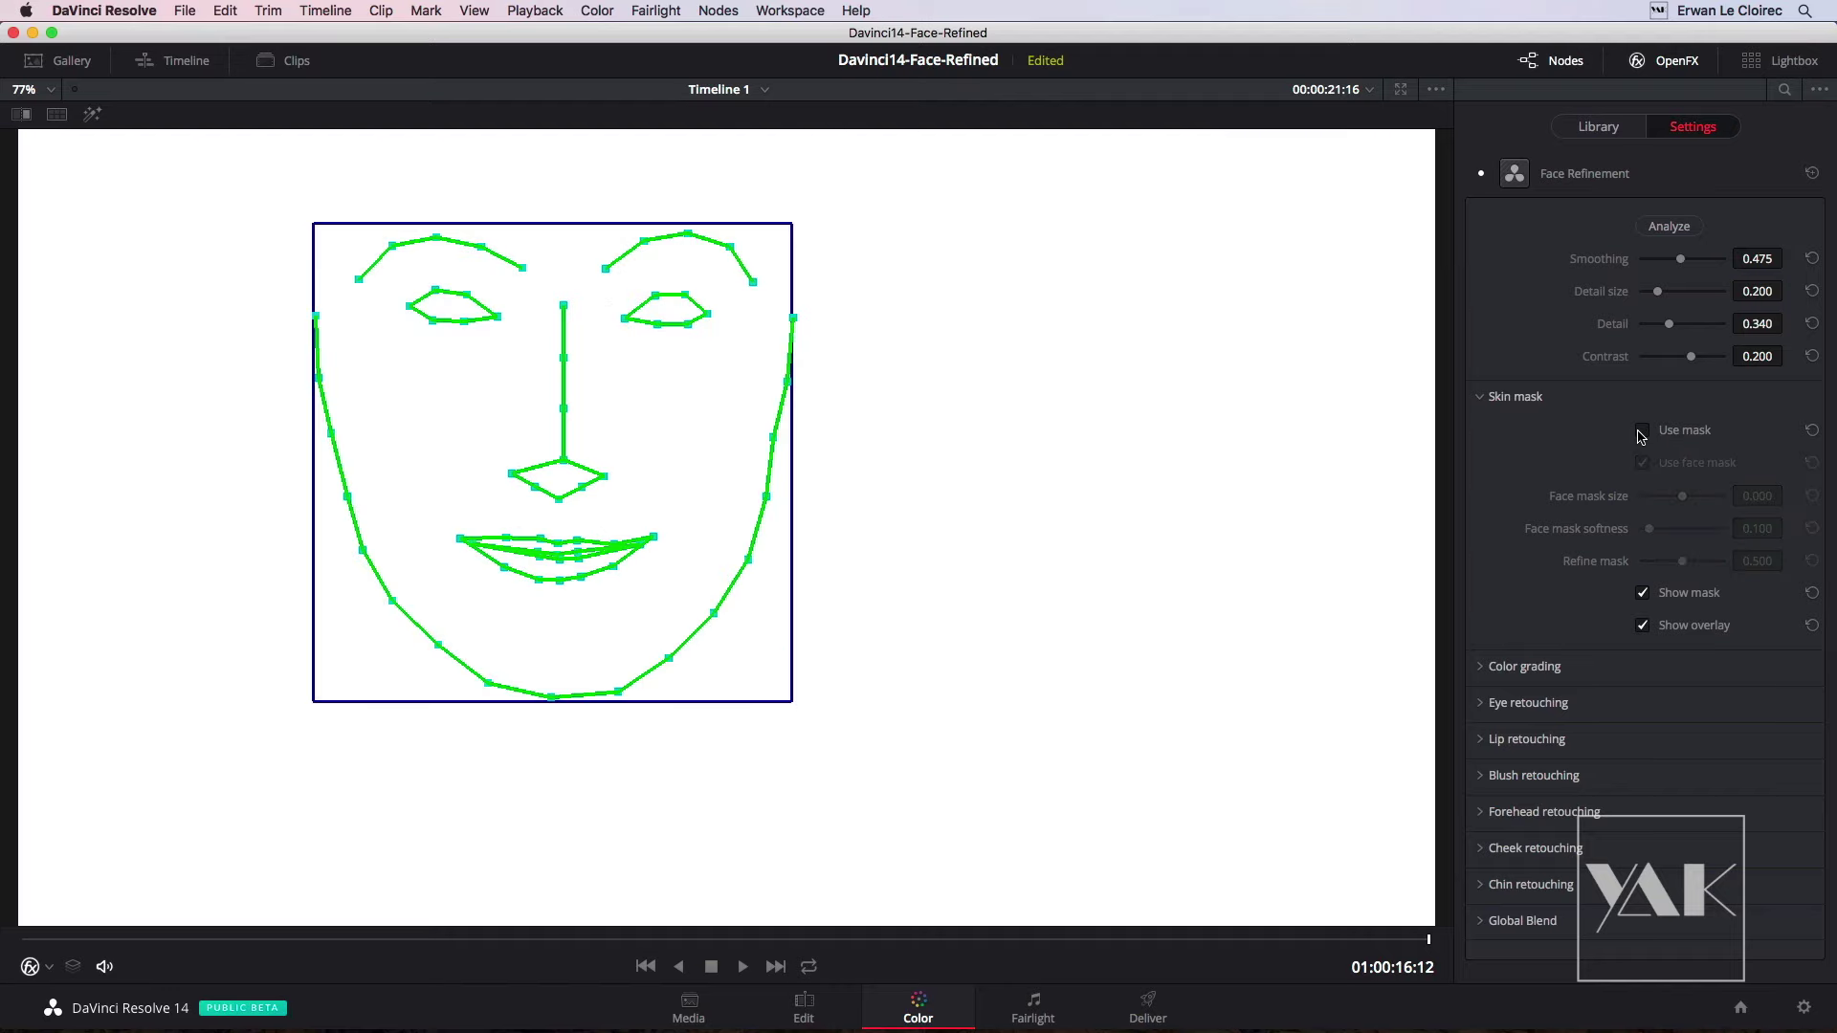
pyautogui.click(1642, 432)
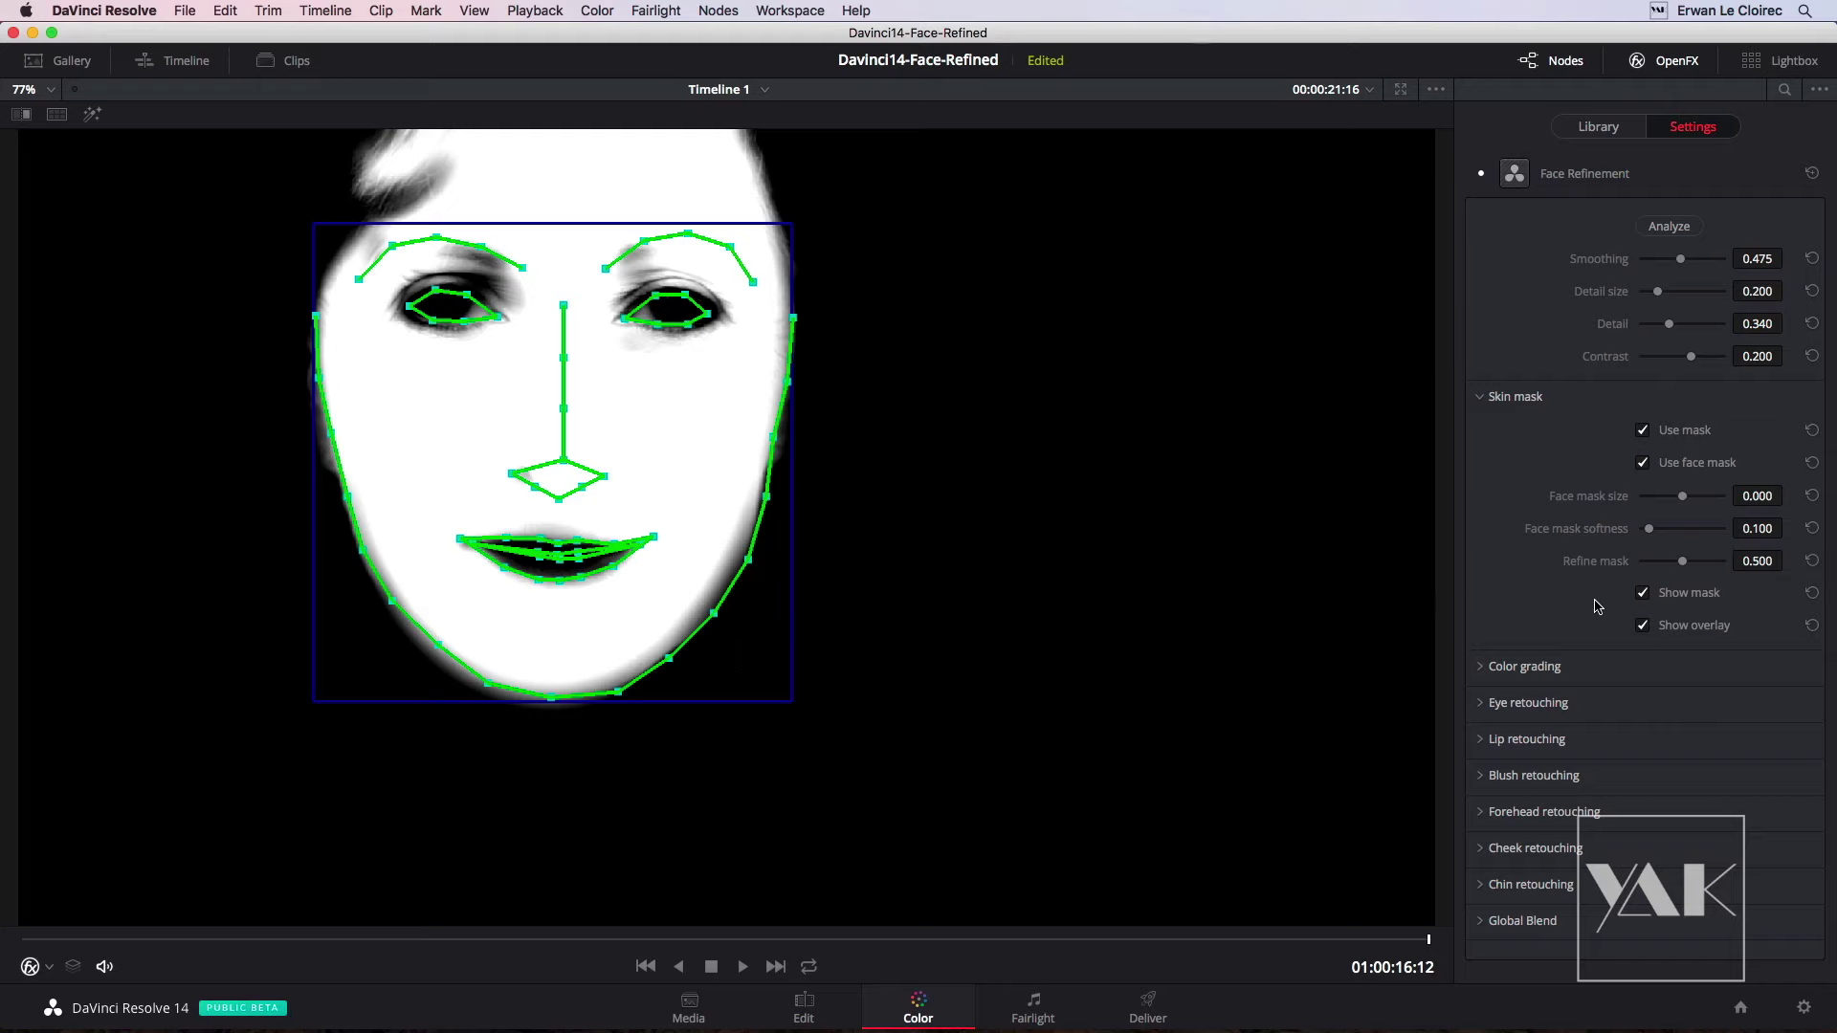
pyautogui.click(1643, 593)
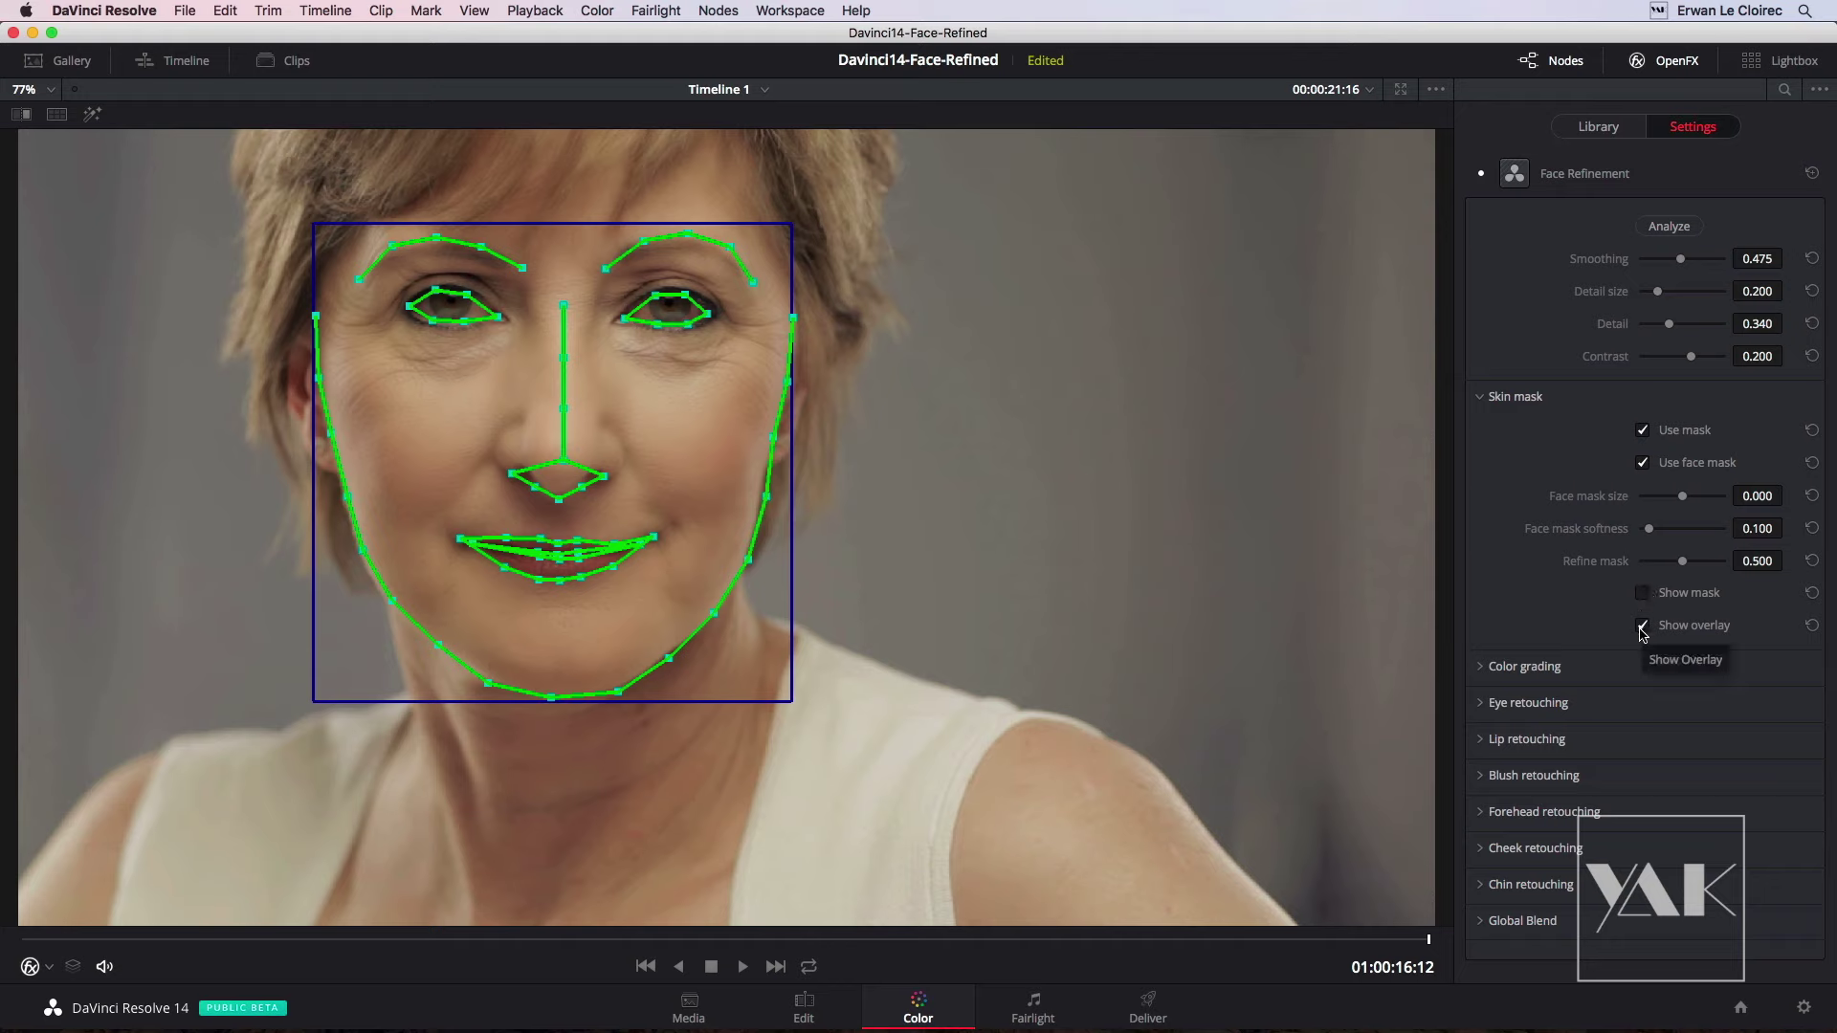
# Toggle Show overlay off, on and off again, leaving the face landmarks hidden.
pyautogui.click(1642, 627)
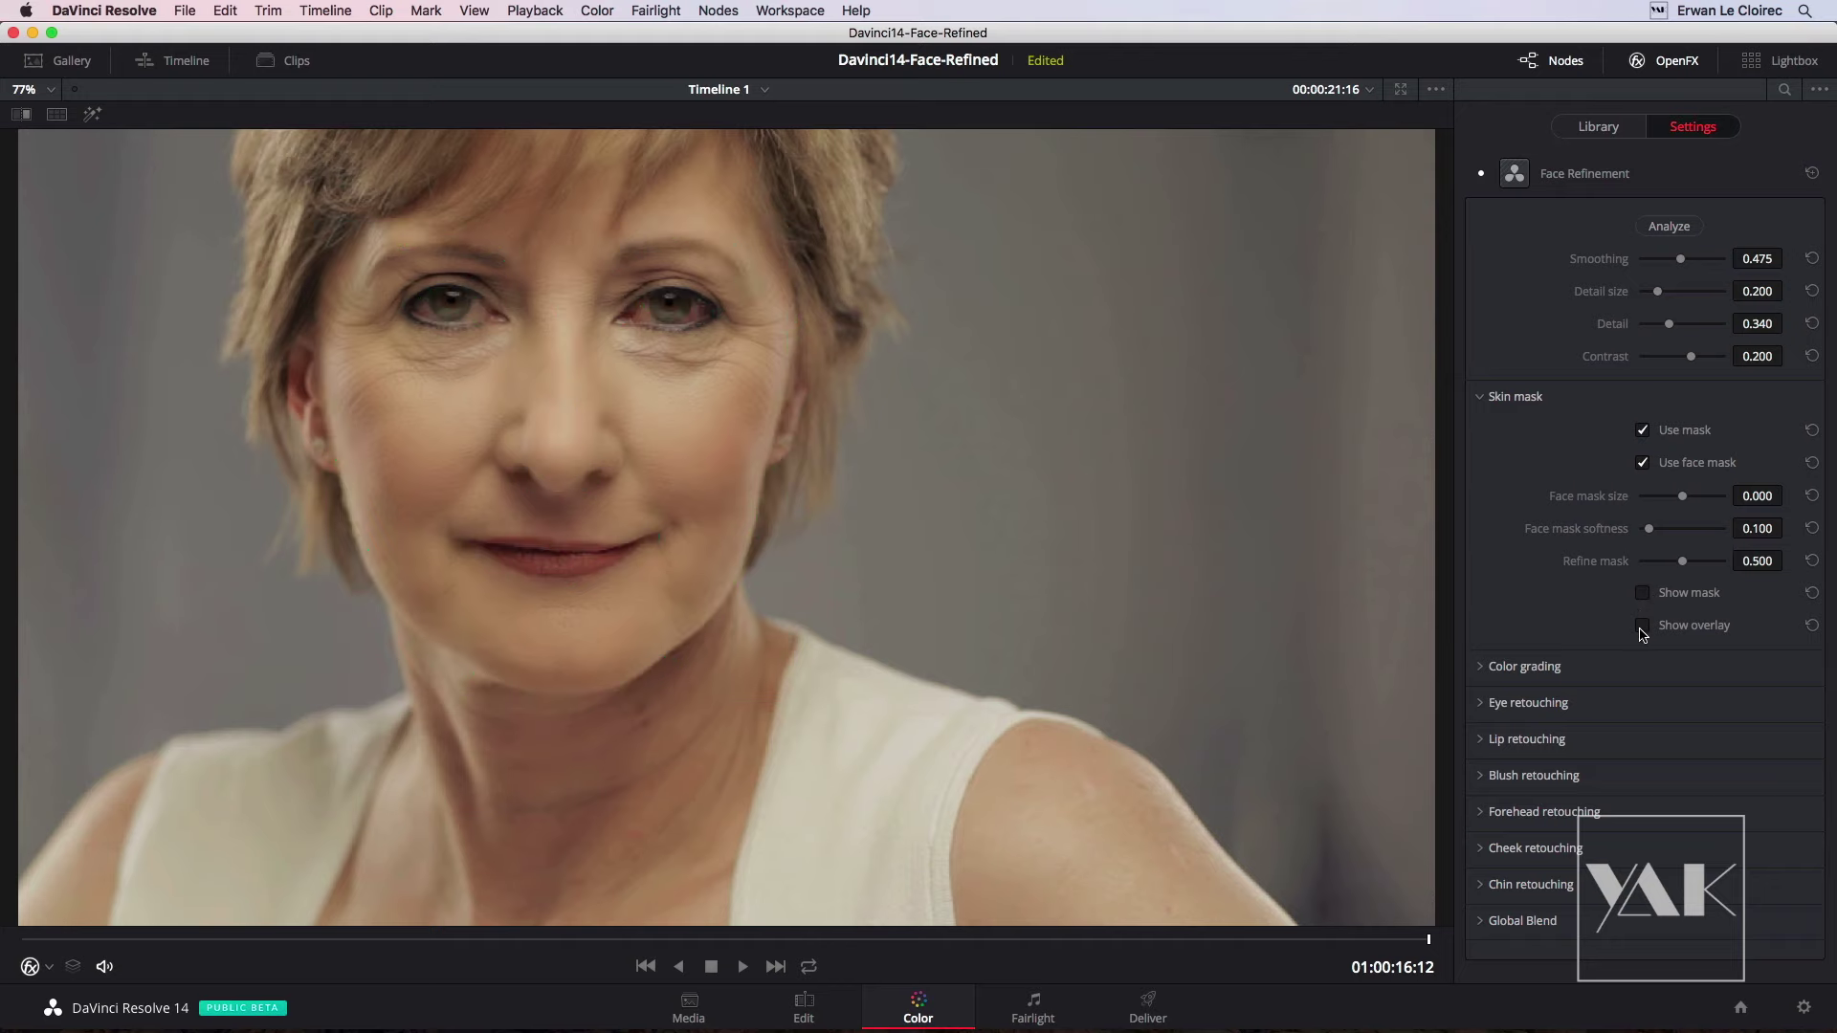
pyautogui.click(1643, 627)
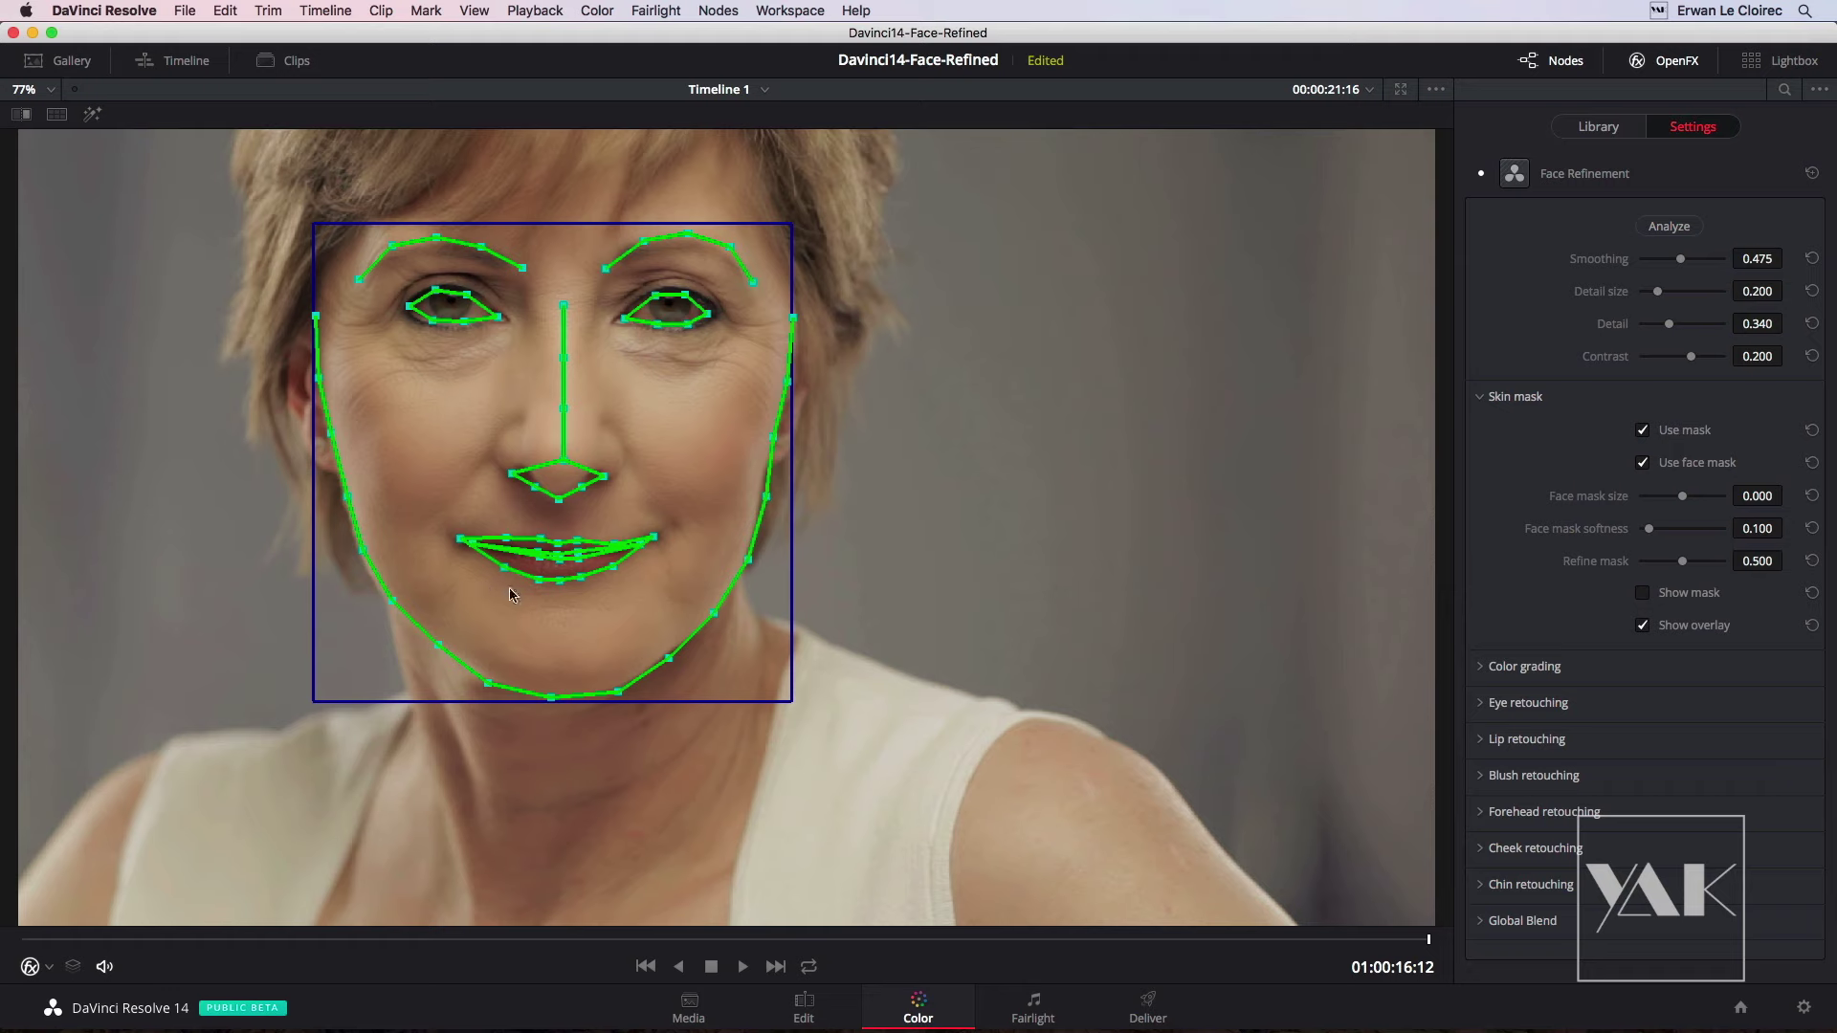
pyautogui.click(1642, 626)
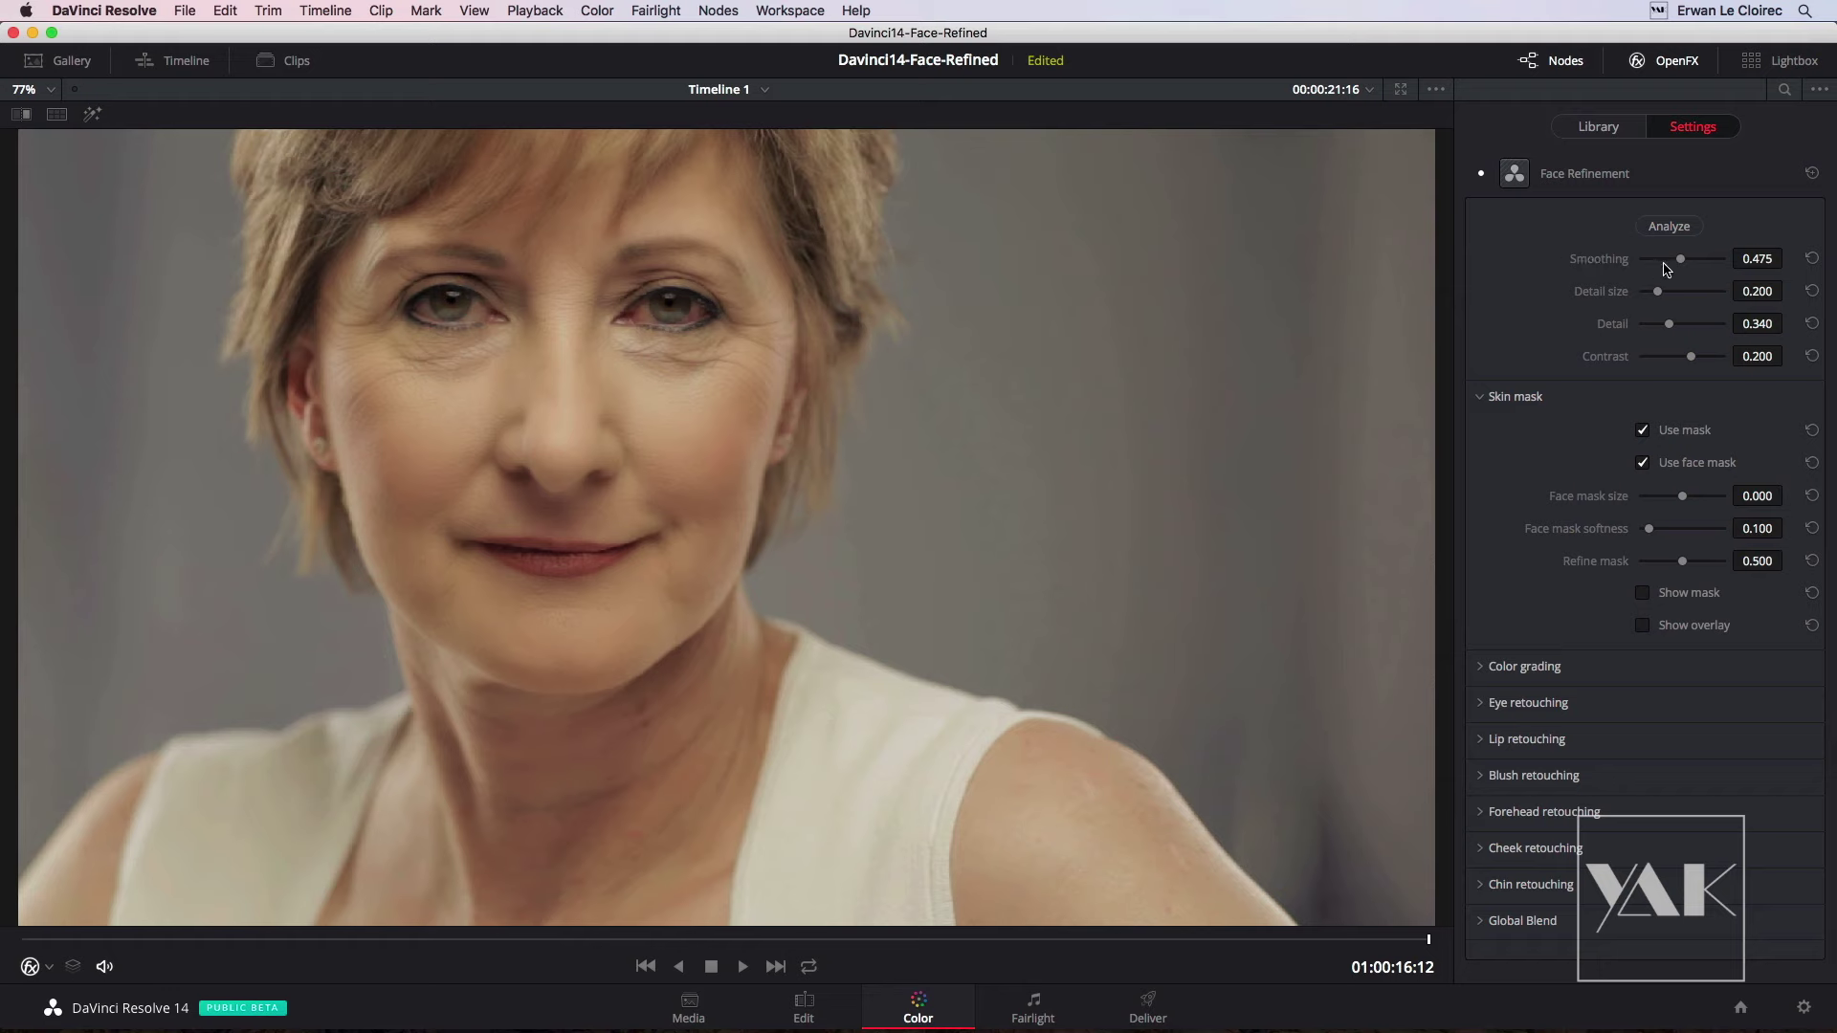
# Set Smoothing to 1.000 and Detail size to about 0.762.
pyautogui.moveTo(1682, 264); pyautogui.dragTo(1556, 265)
pyautogui.moveTo(1559, 266); pyautogui.dragTo(1792, 264)
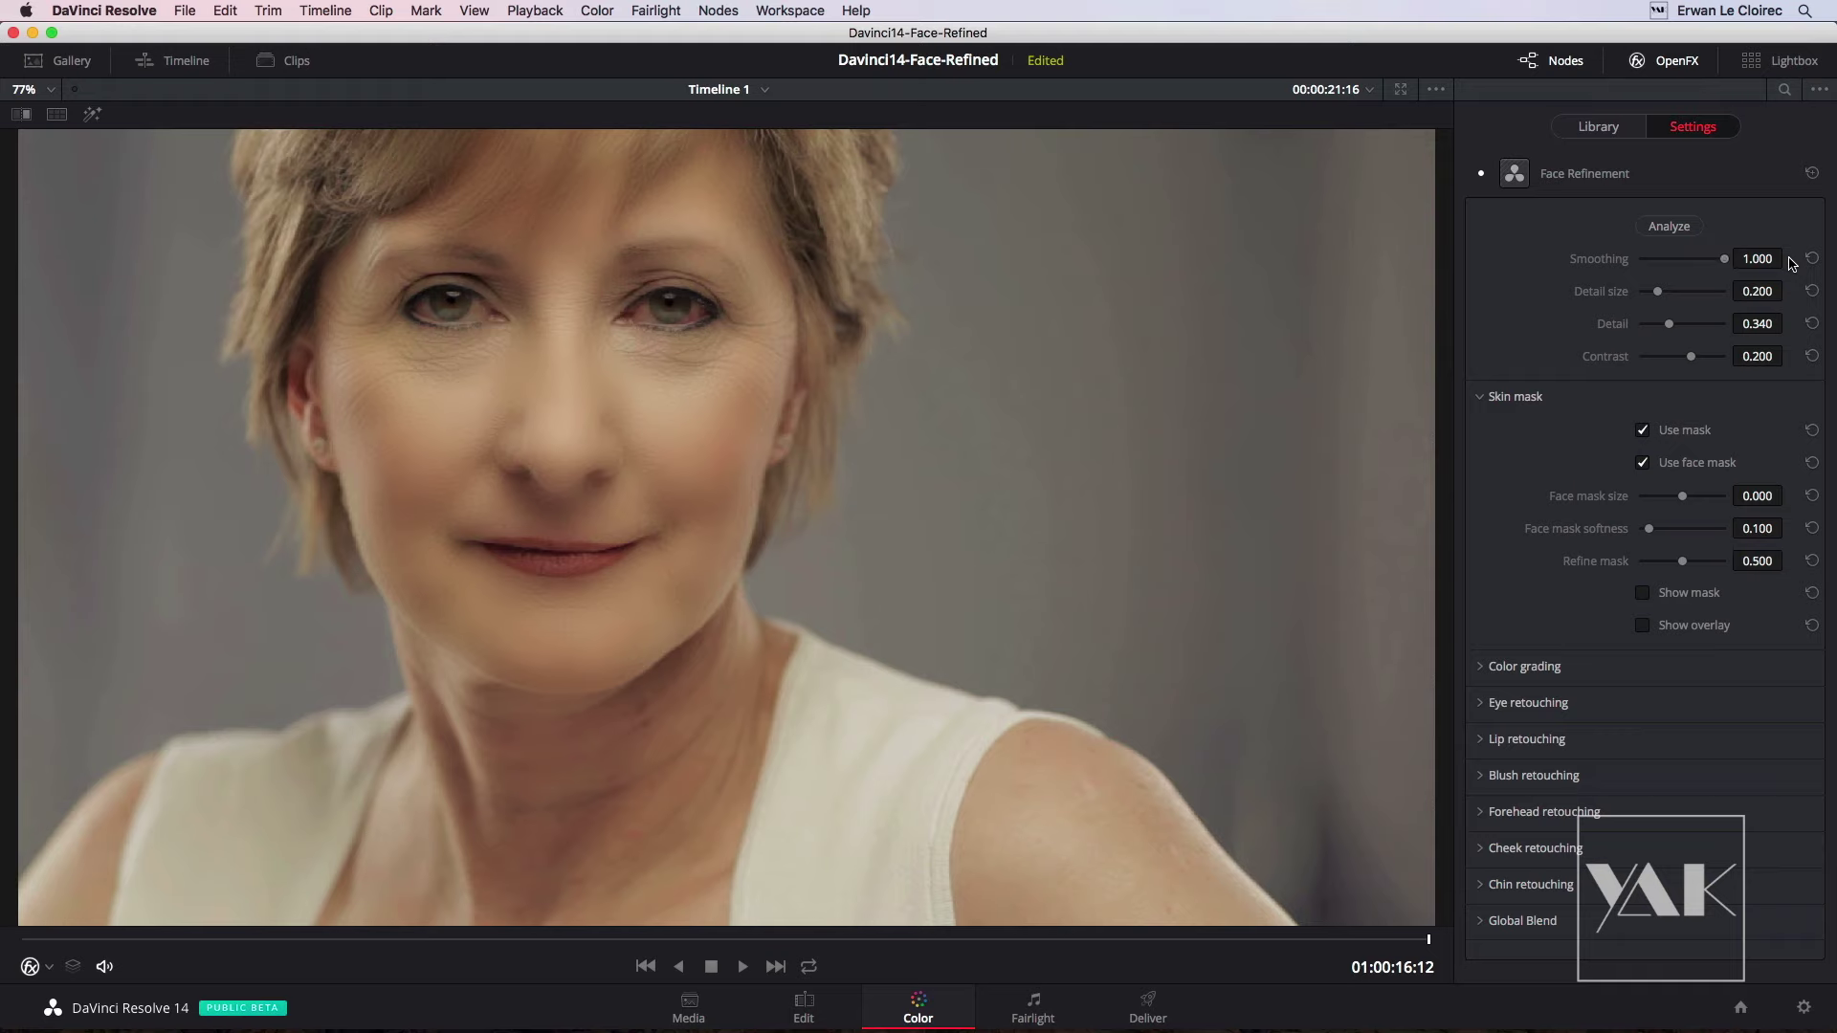
pyautogui.moveTo(1659, 297); pyautogui.dragTo(1739, 300)
pyautogui.moveTo(1664, 297)
pyautogui.mouseDown()
pyautogui.moveTo(1722, 295)
pyautogui.moveTo(1704, 296)
pyautogui.mouseUp()
# Compare Face Refinement off and on, then set skin Smoothing 0.568, Detail size 0.170, Detail 0.238, Contrast 0.023.
pyautogui.click(1481, 176)
pyautogui.click(1480, 176)
pyautogui.moveTo(1725, 259); pyautogui.dragTo(1655, 289)
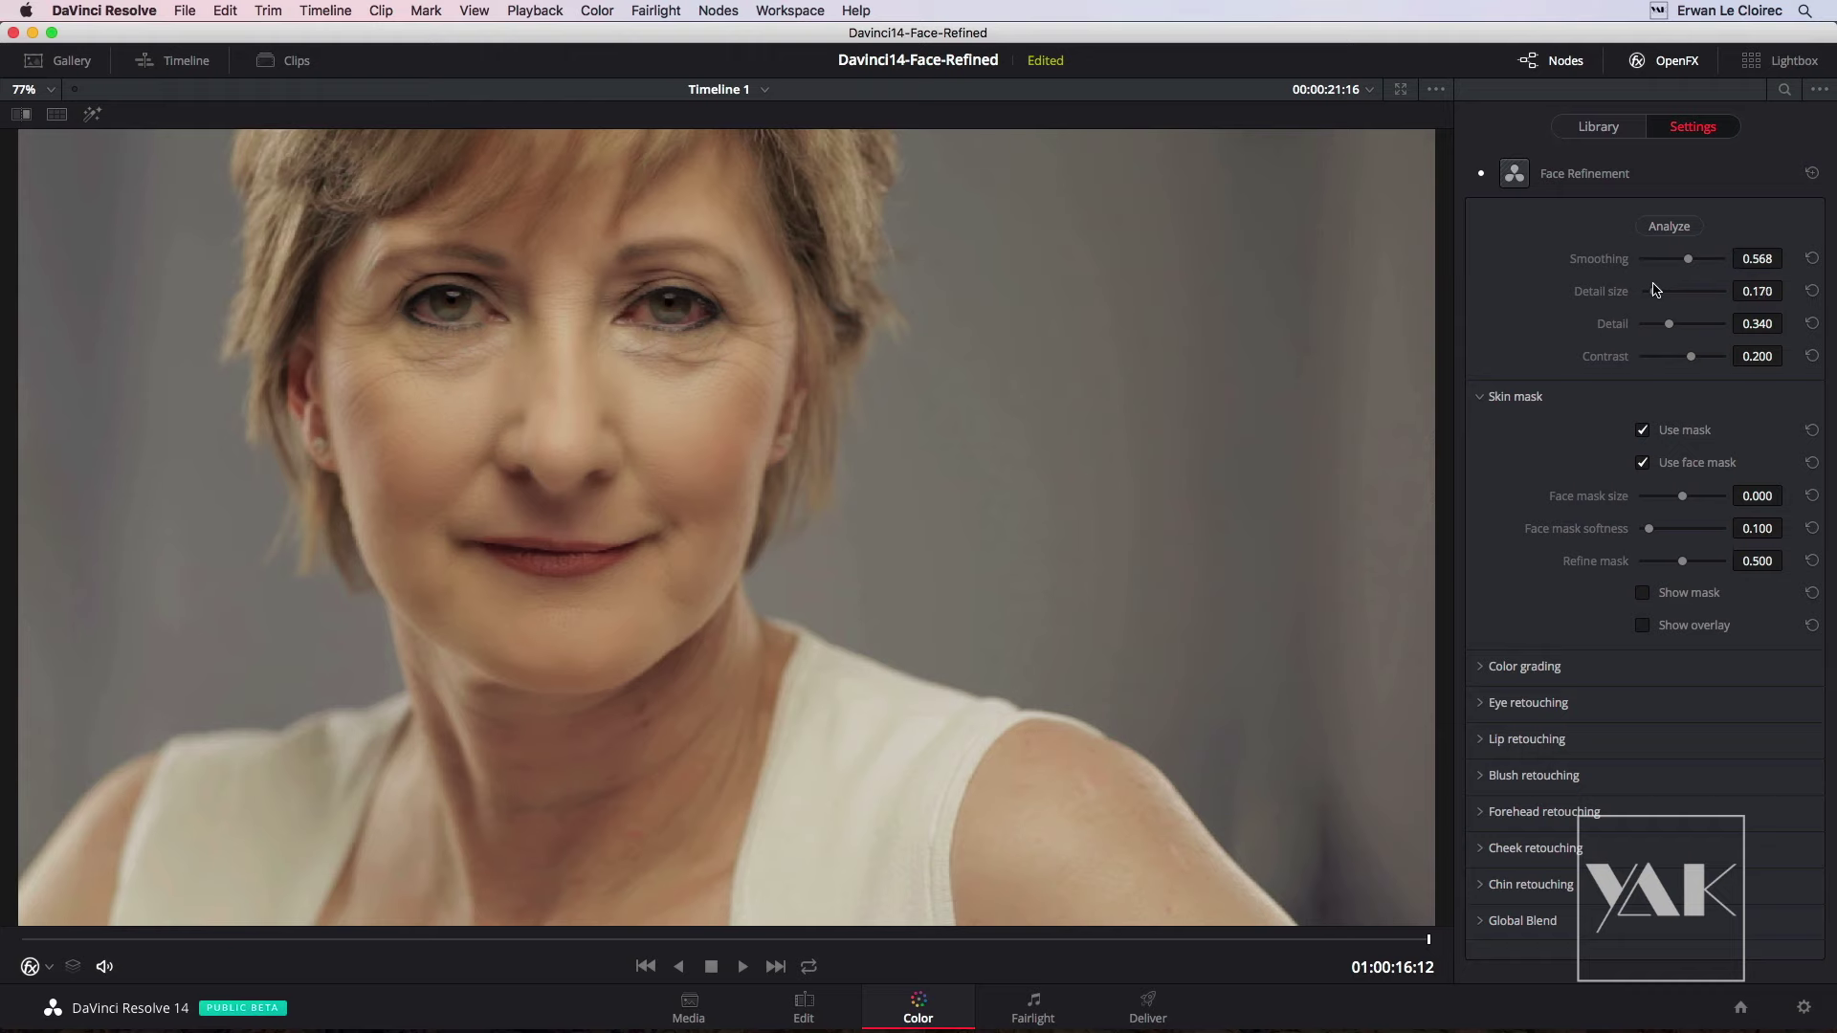
pyautogui.moveTo(1670, 326); pyautogui.dragTo(1701, 324)
pyautogui.moveTo(1693, 359); pyautogui.dragTo(1668, 360)
pyautogui.moveTo(1675, 359)
pyautogui.mouseDown()
pyautogui.moveTo(1713, 354)
pyautogui.moveTo(1679, 354)
pyautogui.mouseUp()
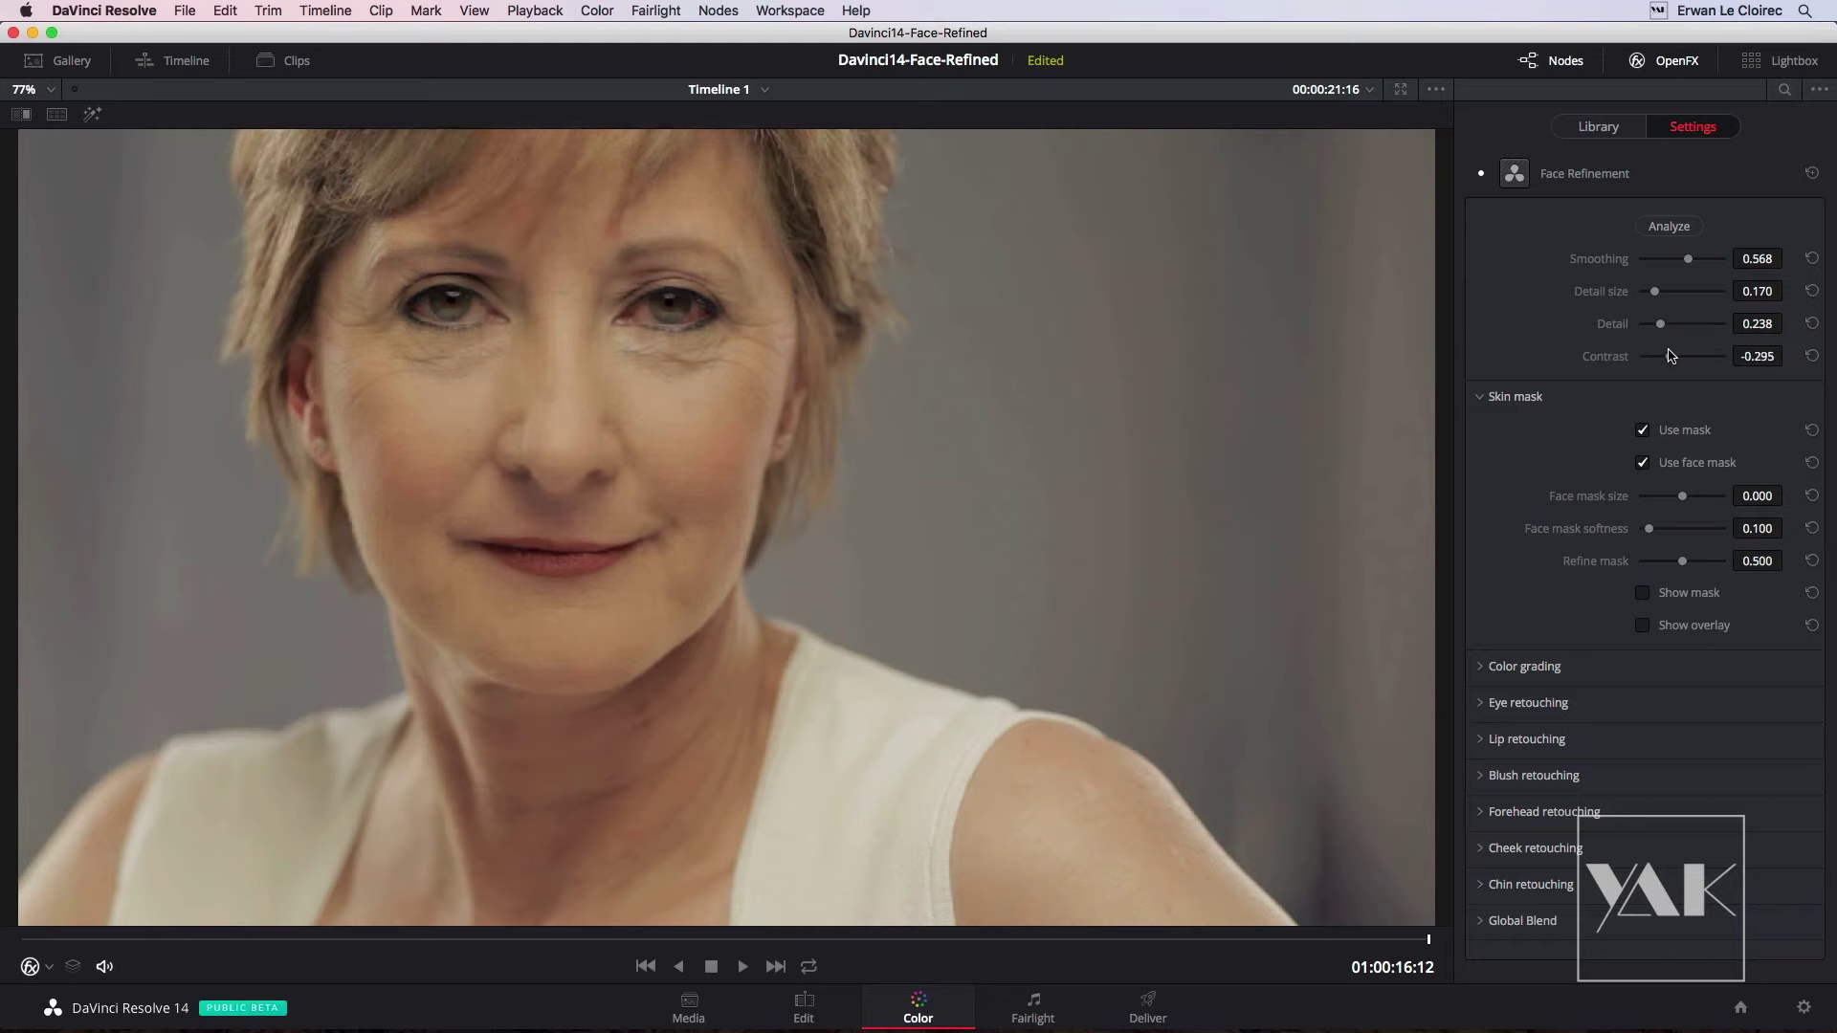
pyautogui.moveTo(1688, 354)
pyautogui.mouseDown()
pyautogui.moveTo(1717, 352)
pyautogui.moveTo(1657, 354)
pyautogui.moveTo(1705, 350)
pyautogui.moveTo(1682, 352)
pyautogui.mouseUp()
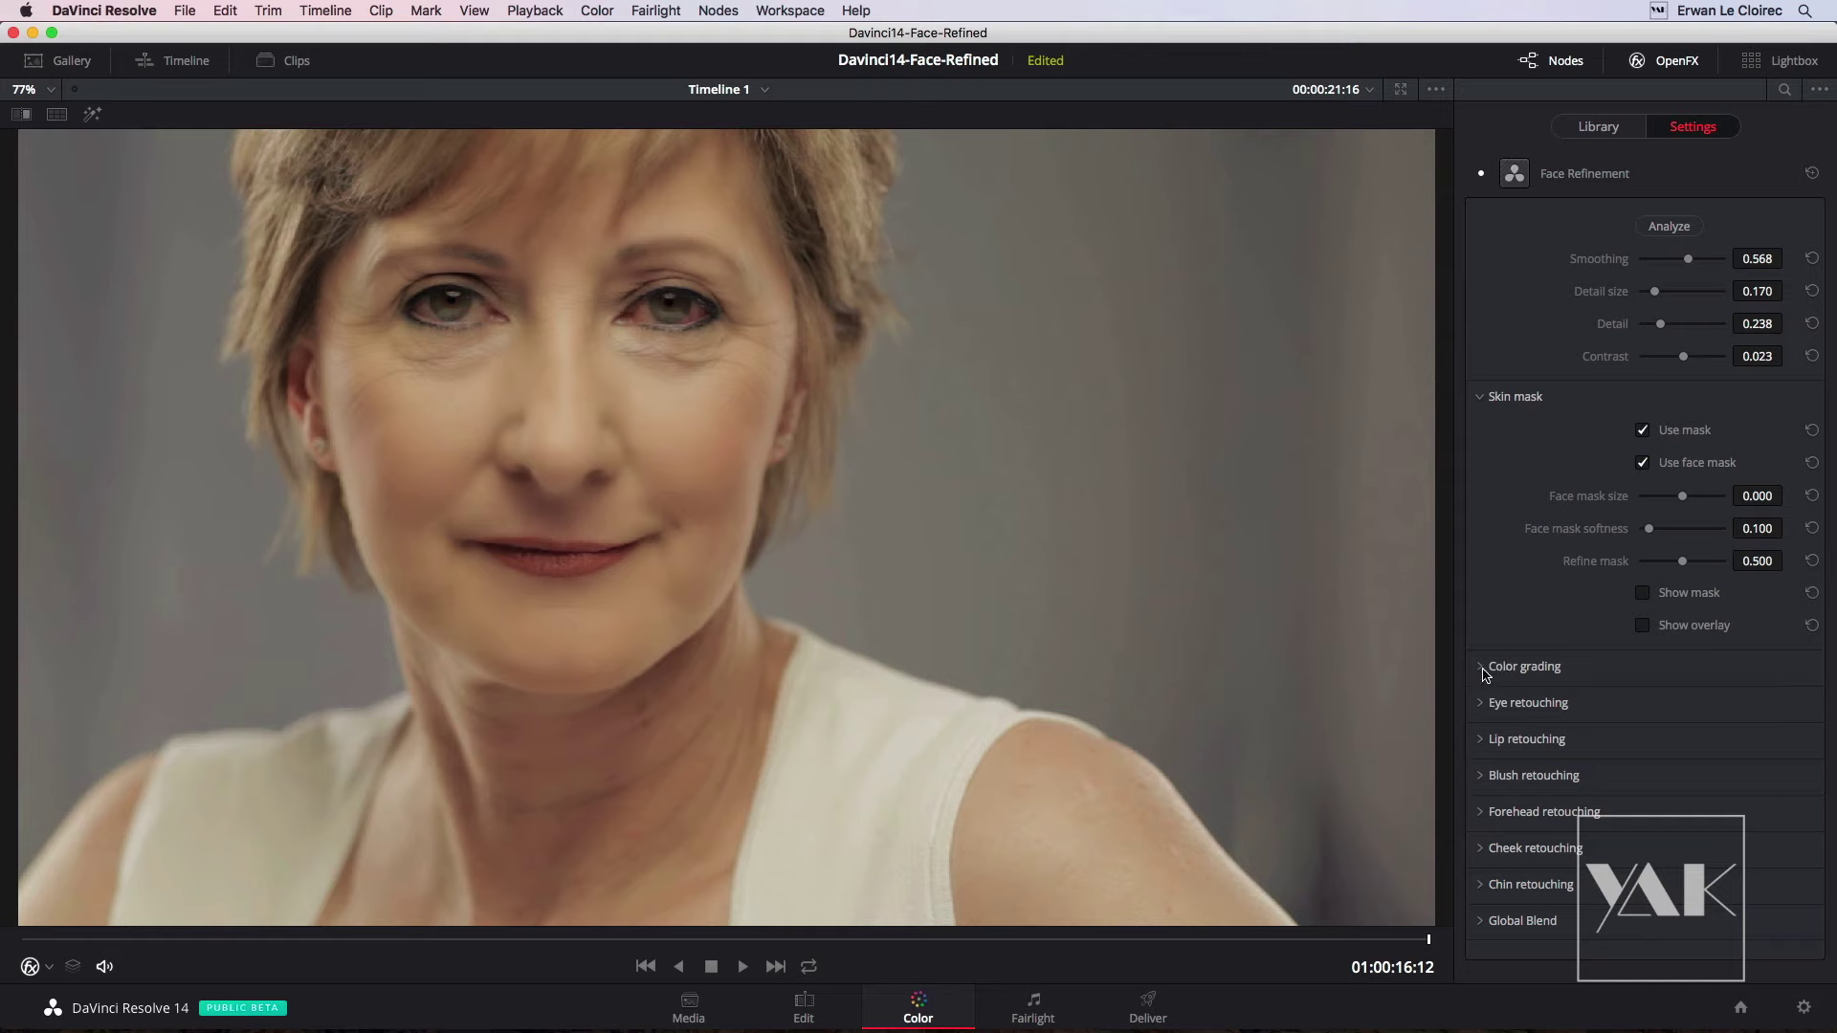
# Set face Midtone to -0.070 and both Face mask size and softness to 0.341.
pyautogui.click(1485, 669)
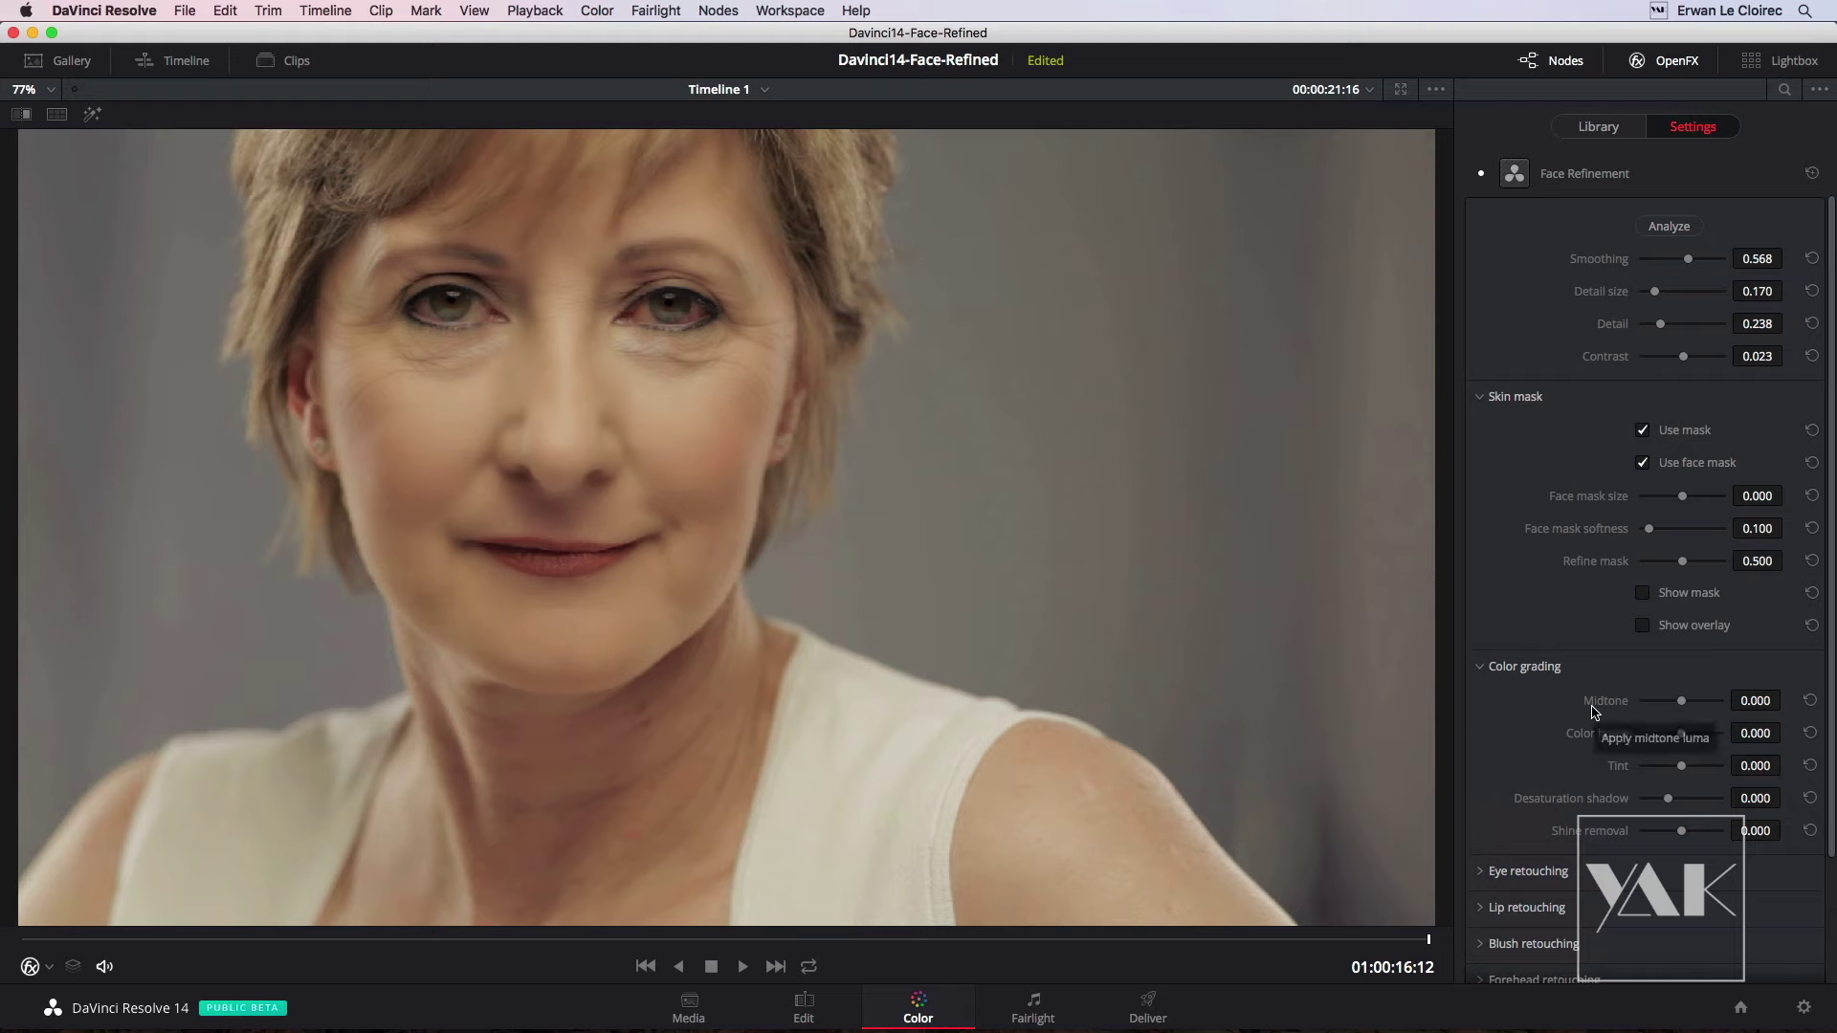
pyautogui.moveTo(1681, 703); pyautogui.dragTo(1640, 705)
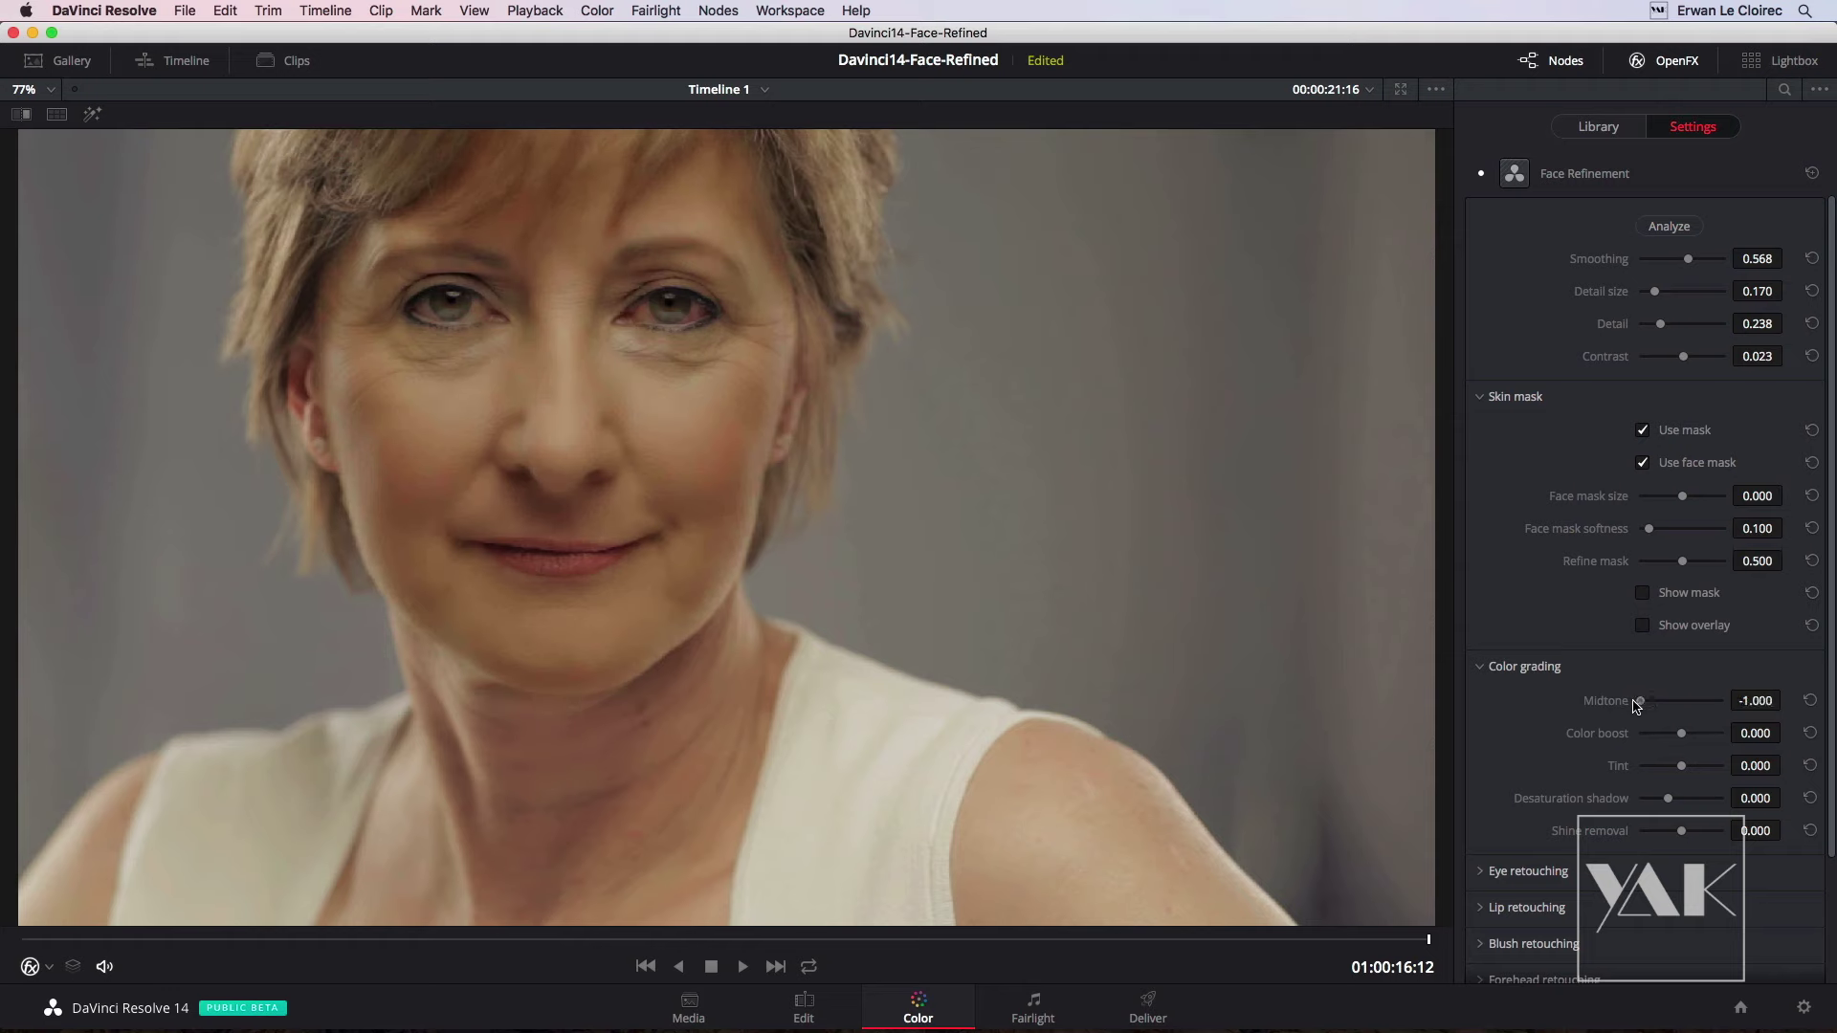
pyautogui.moveTo(1637, 705)
pyautogui.mouseDown()
pyautogui.moveTo(1712, 704)
pyautogui.moveTo(1657, 706)
pyautogui.moveTo(1679, 703)
pyautogui.mouseUp()
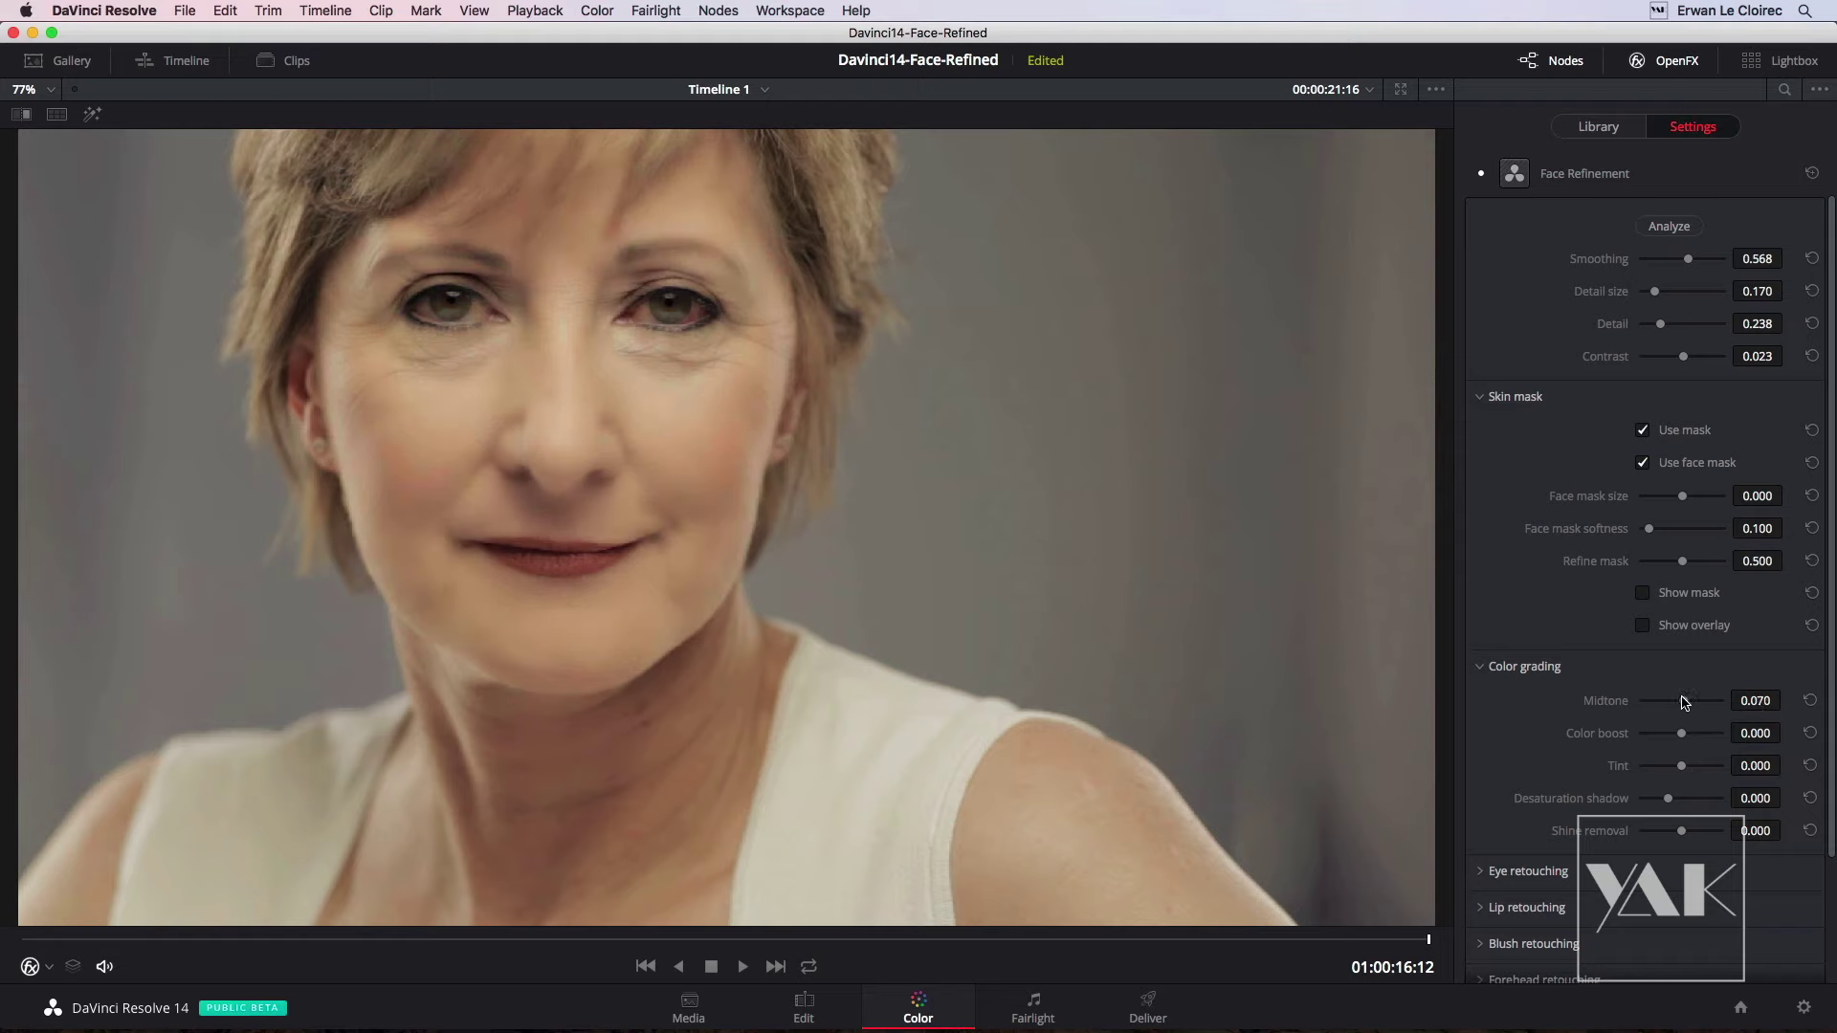
pyautogui.moveTo(1676, 703); pyautogui.dragTo(1731, 732)
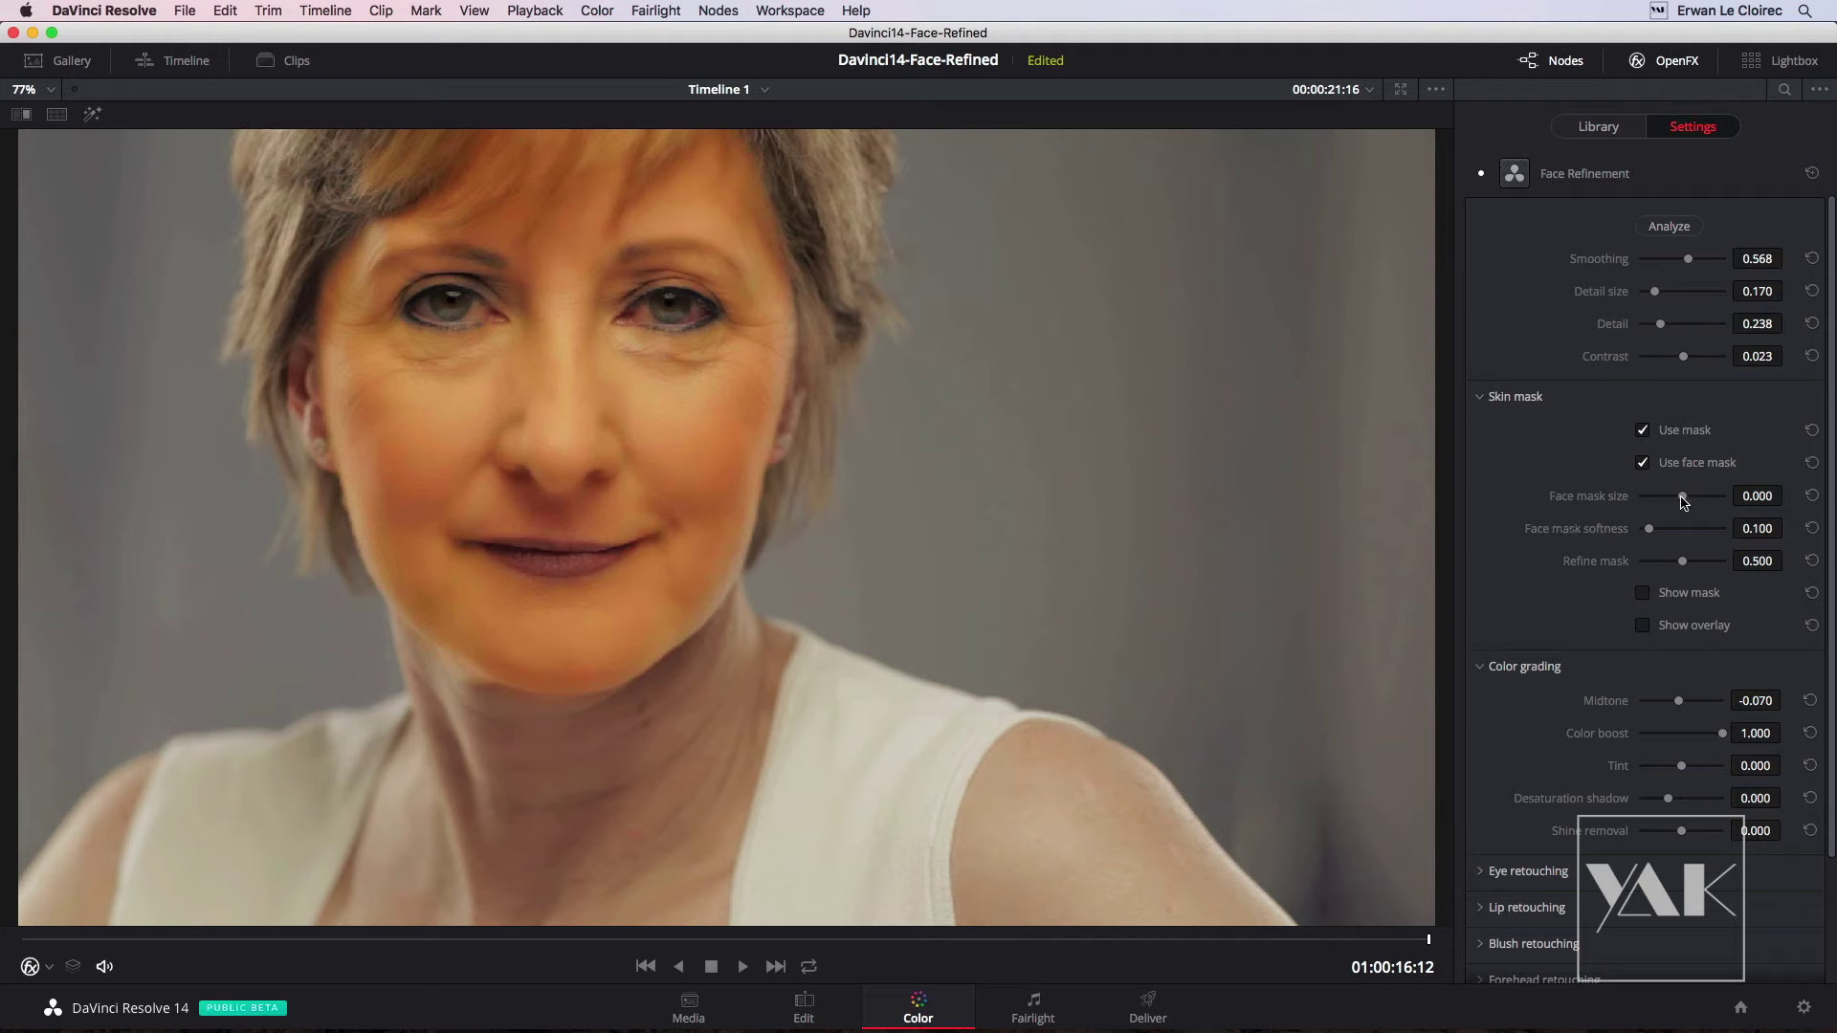
pyautogui.moveTo(1684, 498)
pyautogui.mouseDown()
pyautogui.moveTo(1739, 498)
pyautogui.moveTo(1696, 504)
pyautogui.mouseUp()
pyautogui.moveTo(1651, 531)
pyautogui.mouseDown()
pyautogui.moveTo(1753, 525)
pyautogui.moveTo(1669, 529)
pyautogui.mouseUp()
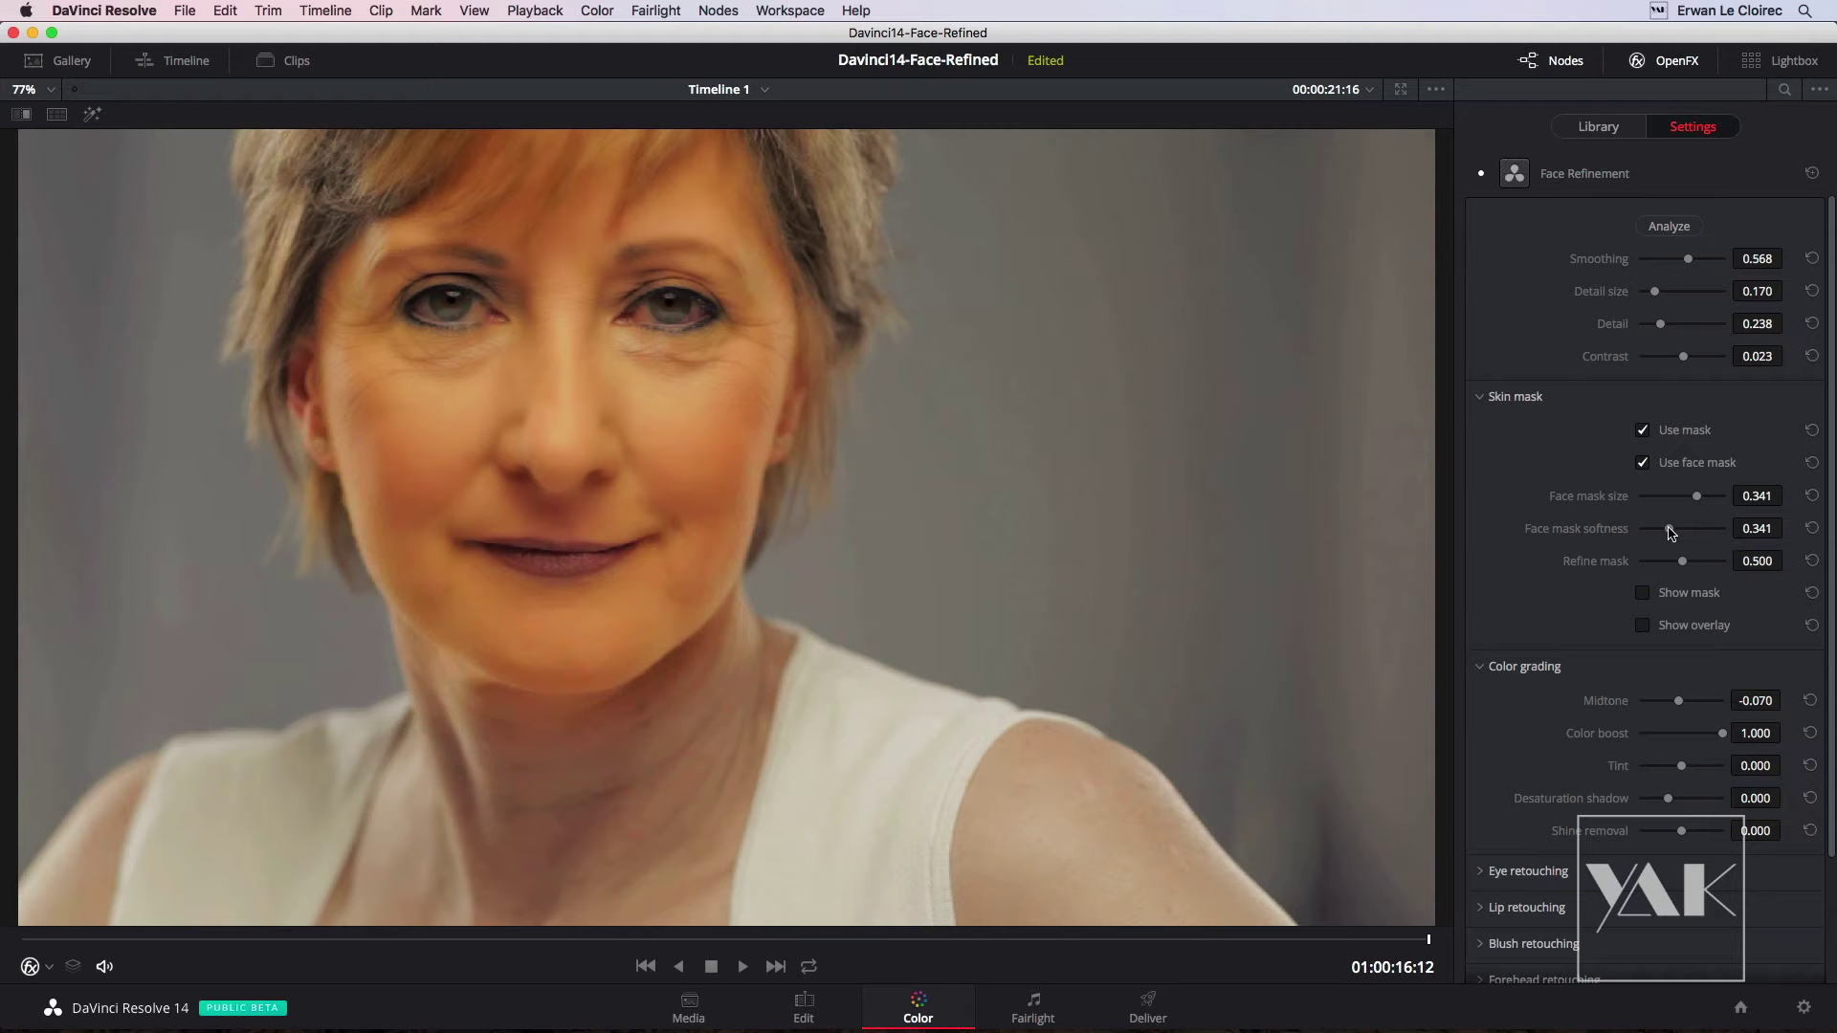
# Set face mask softness to 0.637 and Refine mask to 0.943, then lower Color boost to -0.326.
pyautogui.click(1642, 594)
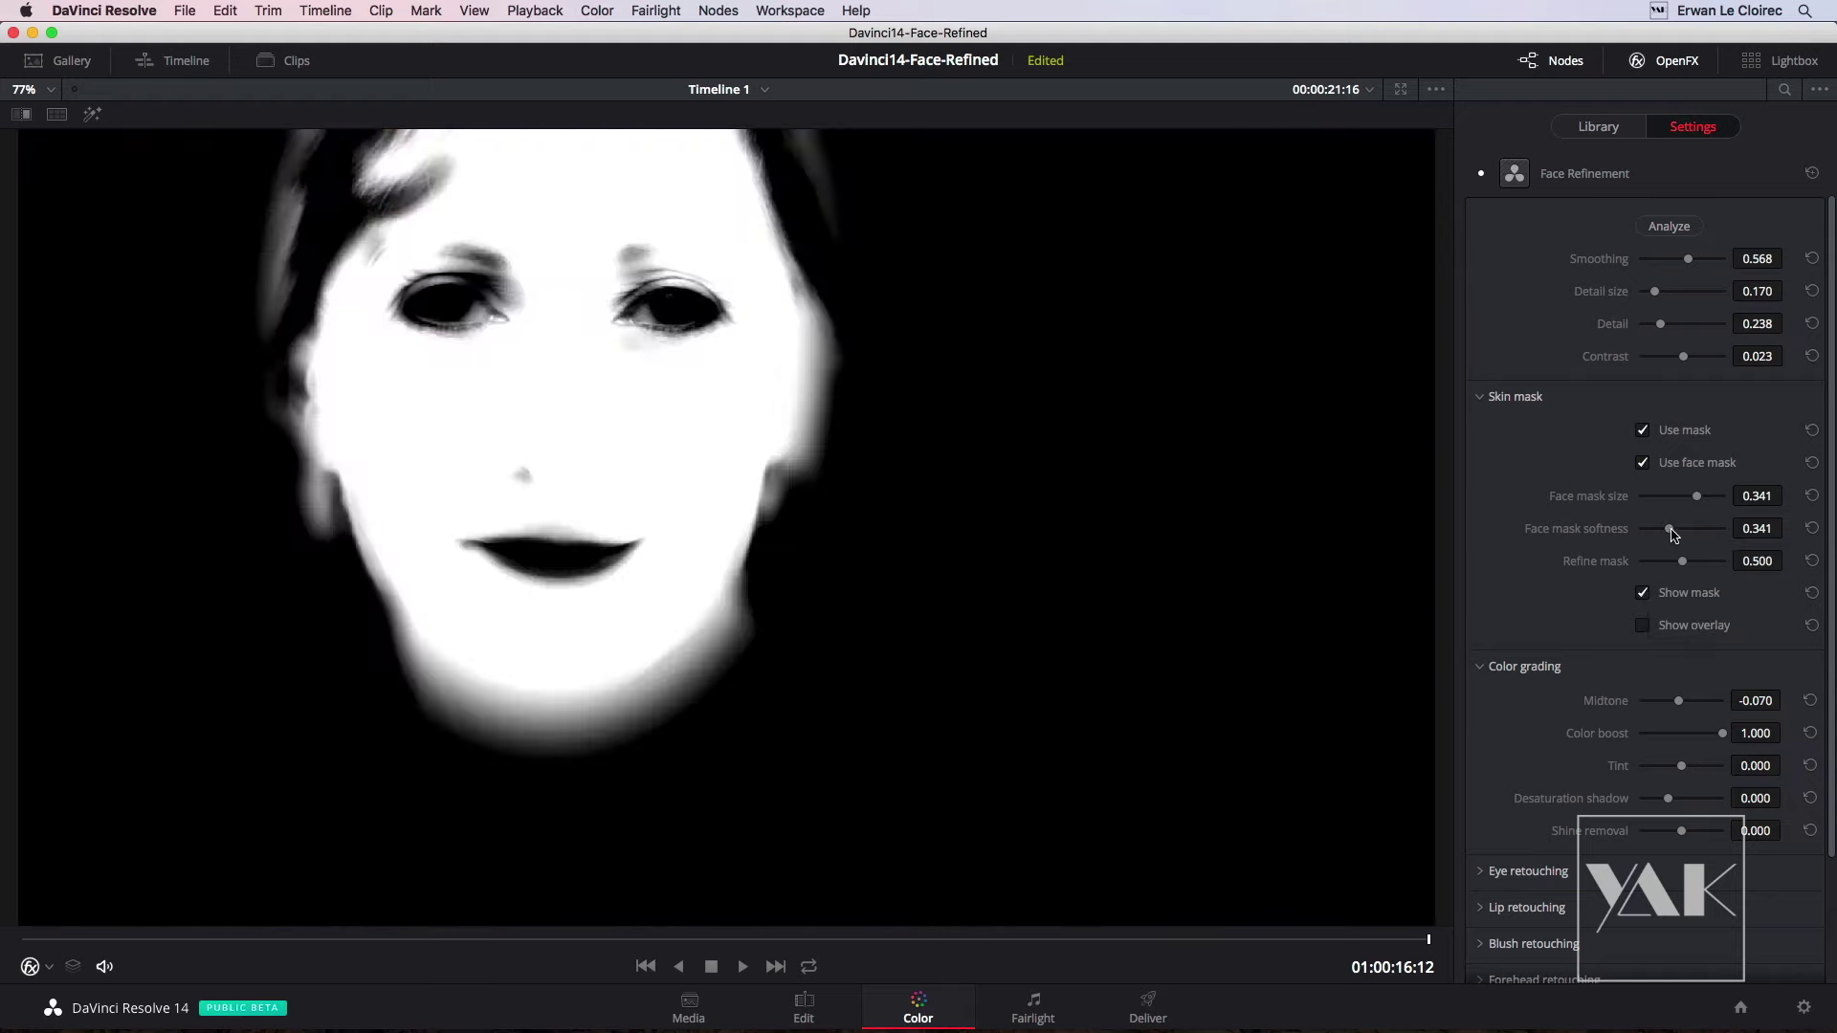
pyautogui.moveTo(1672, 535); pyautogui.dragTo(1666, 563)
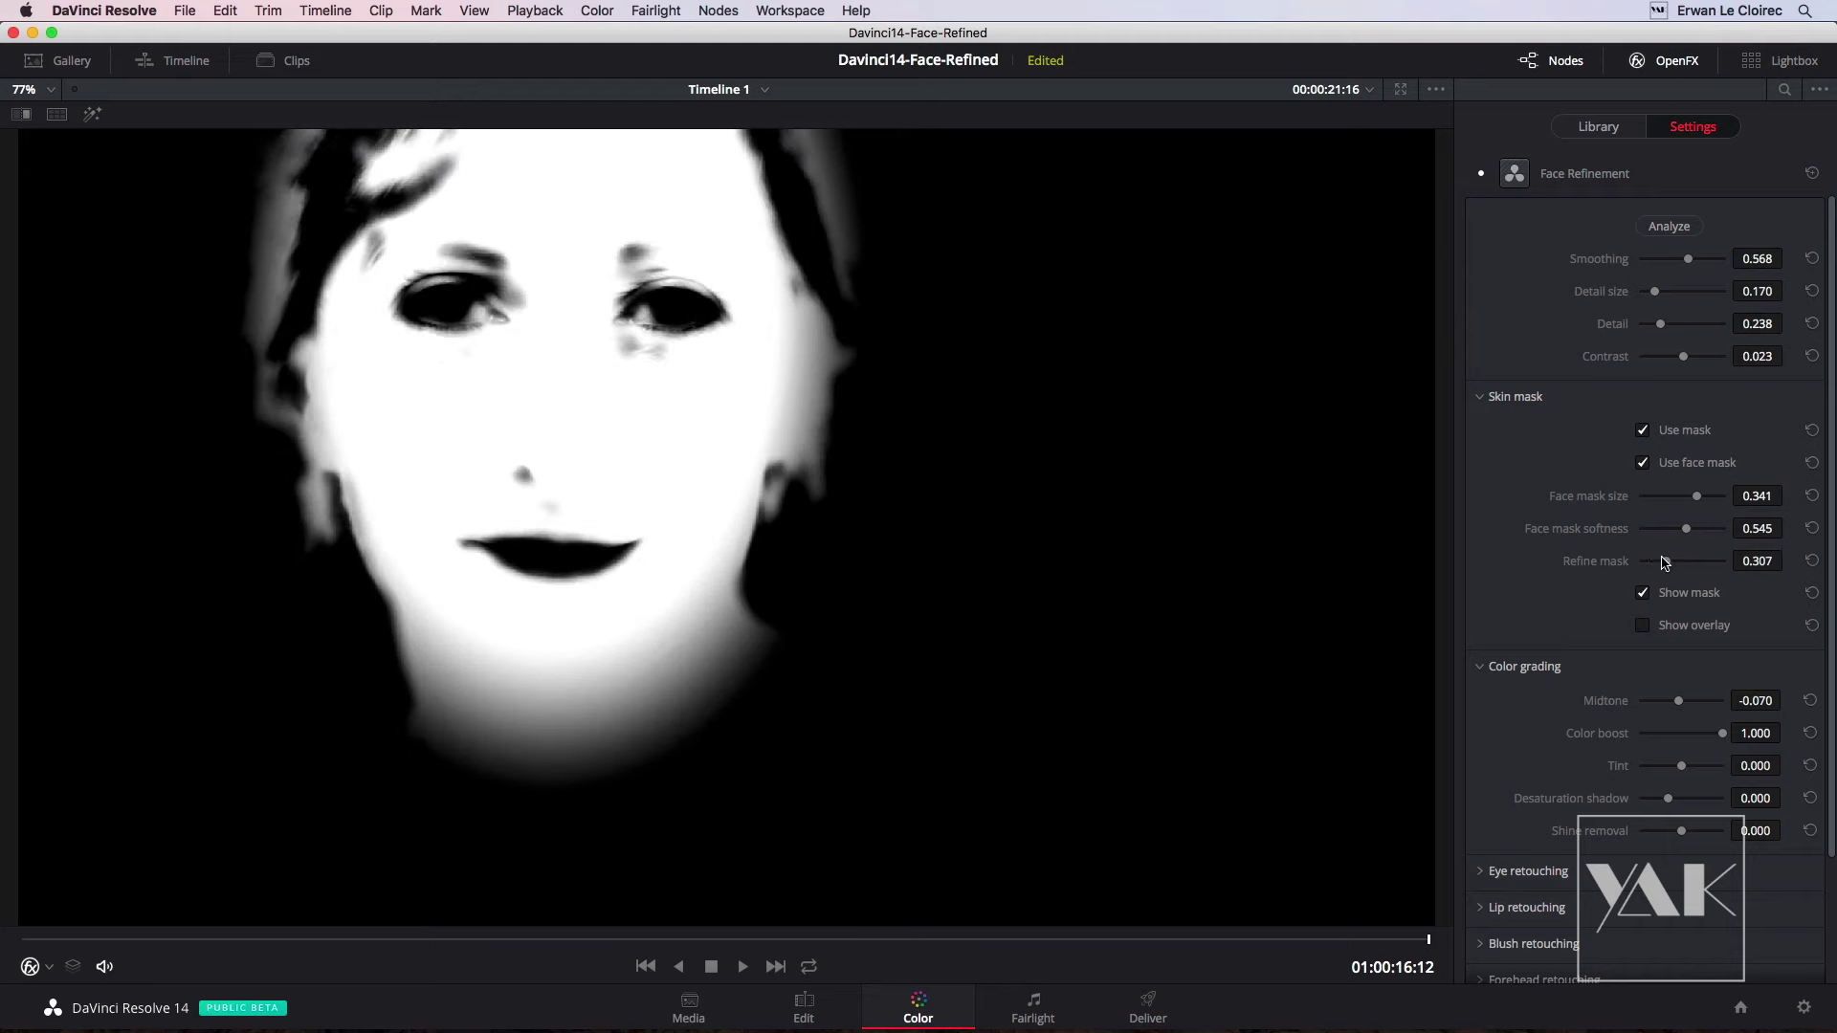
pyautogui.click(1643, 595)
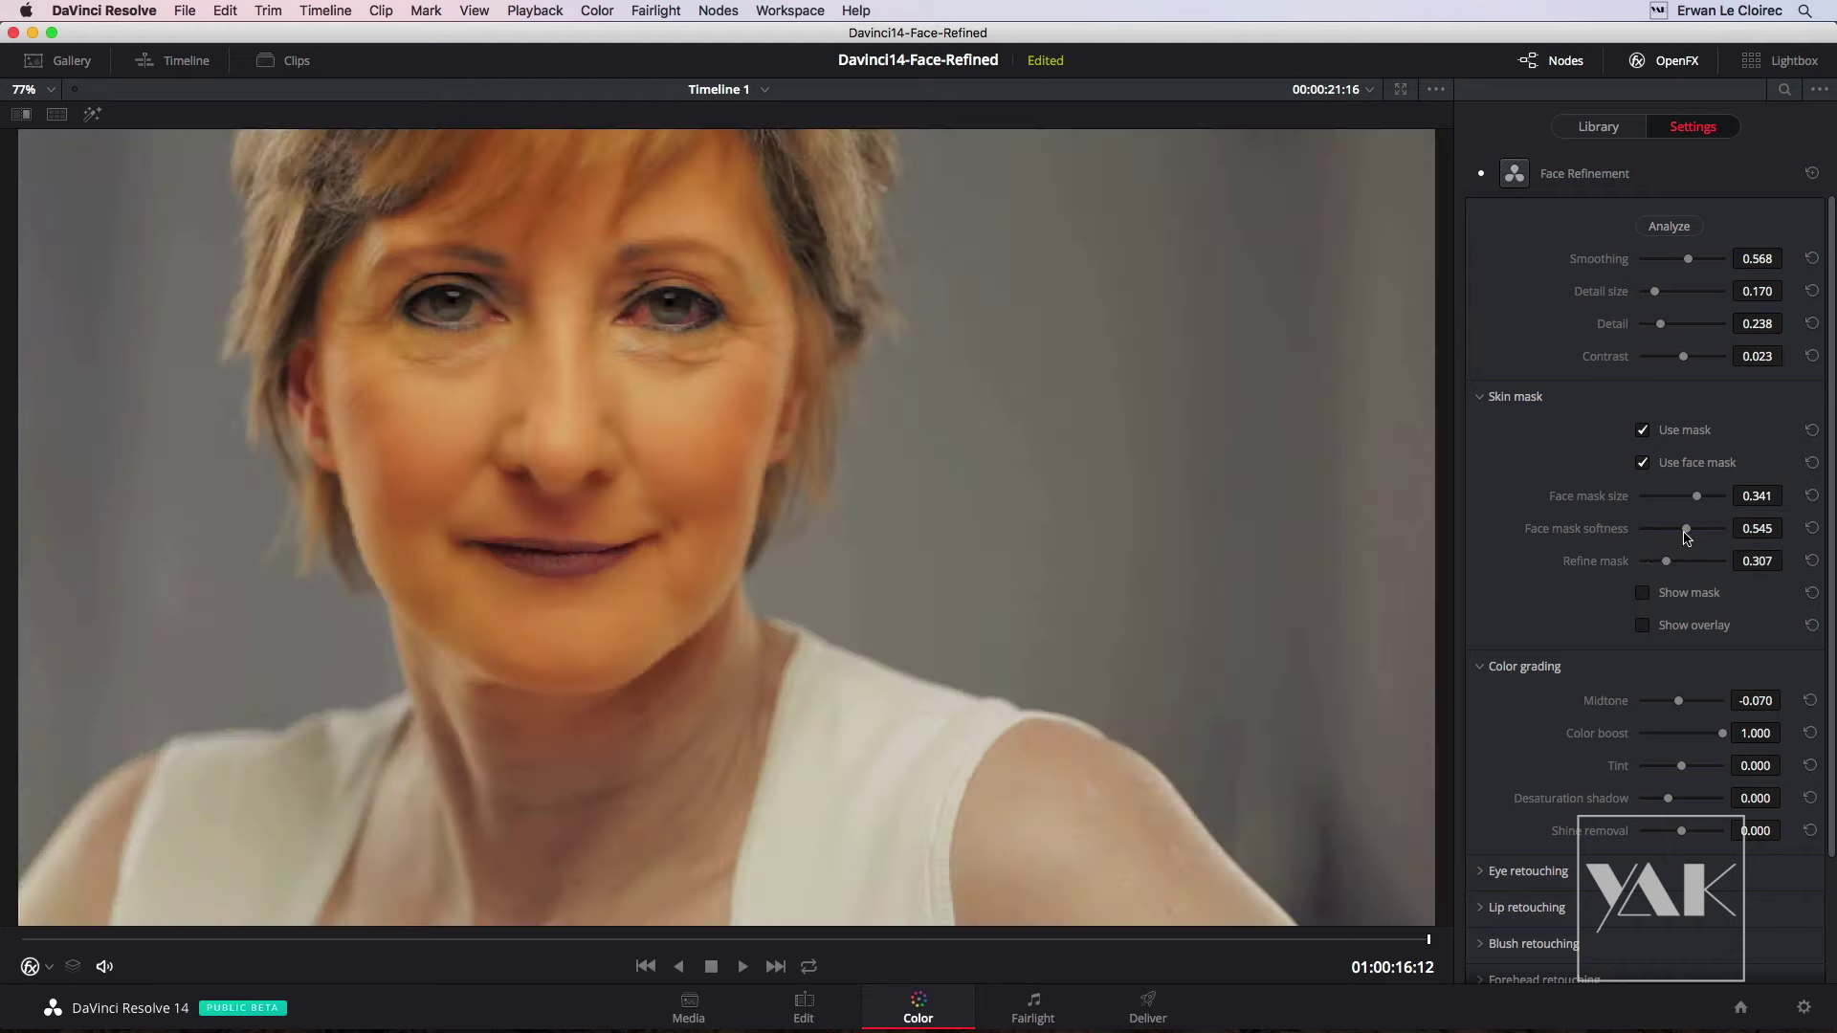
pyautogui.moveTo(1686, 534); pyautogui.dragTo(1695, 538)
pyautogui.moveTo(1667, 565)
pyautogui.mouseDown()
pyautogui.moveTo(1634, 568)
pyautogui.moveTo(1721, 566)
pyautogui.mouseUp()
pyautogui.moveTo(1722, 733); pyautogui.dragTo(1615, 734)
pyautogui.moveTo(1617, 735); pyautogui.dragTo(1666, 731)
# Turn Use face mask back on and set Color boost to 0.047.
pyautogui.click(1641, 463)
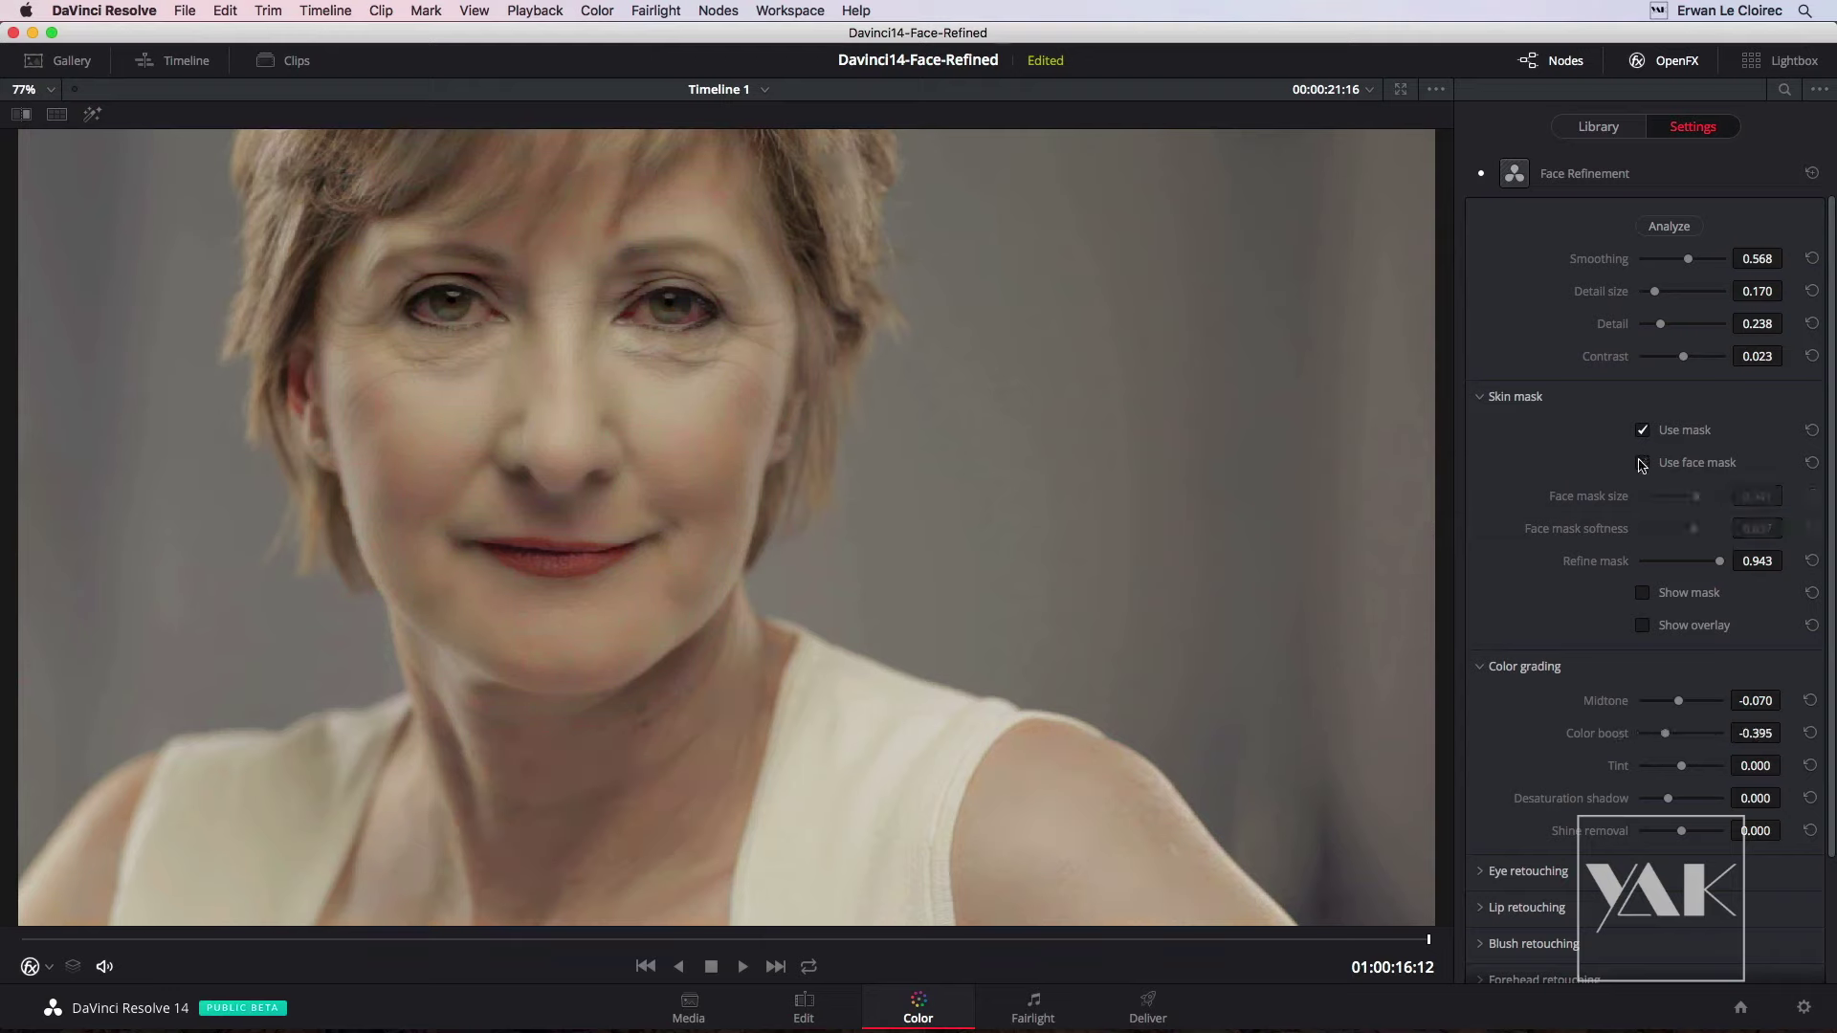
pyautogui.moveTo(1664, 734)
pyautogui.mouseDown()
pyautogui.moveTo(1634, 734)
pyautogui.moveTo(1674, 733)
pyautogui.mouseUp()
pyautogui.click(1643, 463)
pyautogui.moveTo(1674, 733); pyautogui.dragTo(1684, 733)
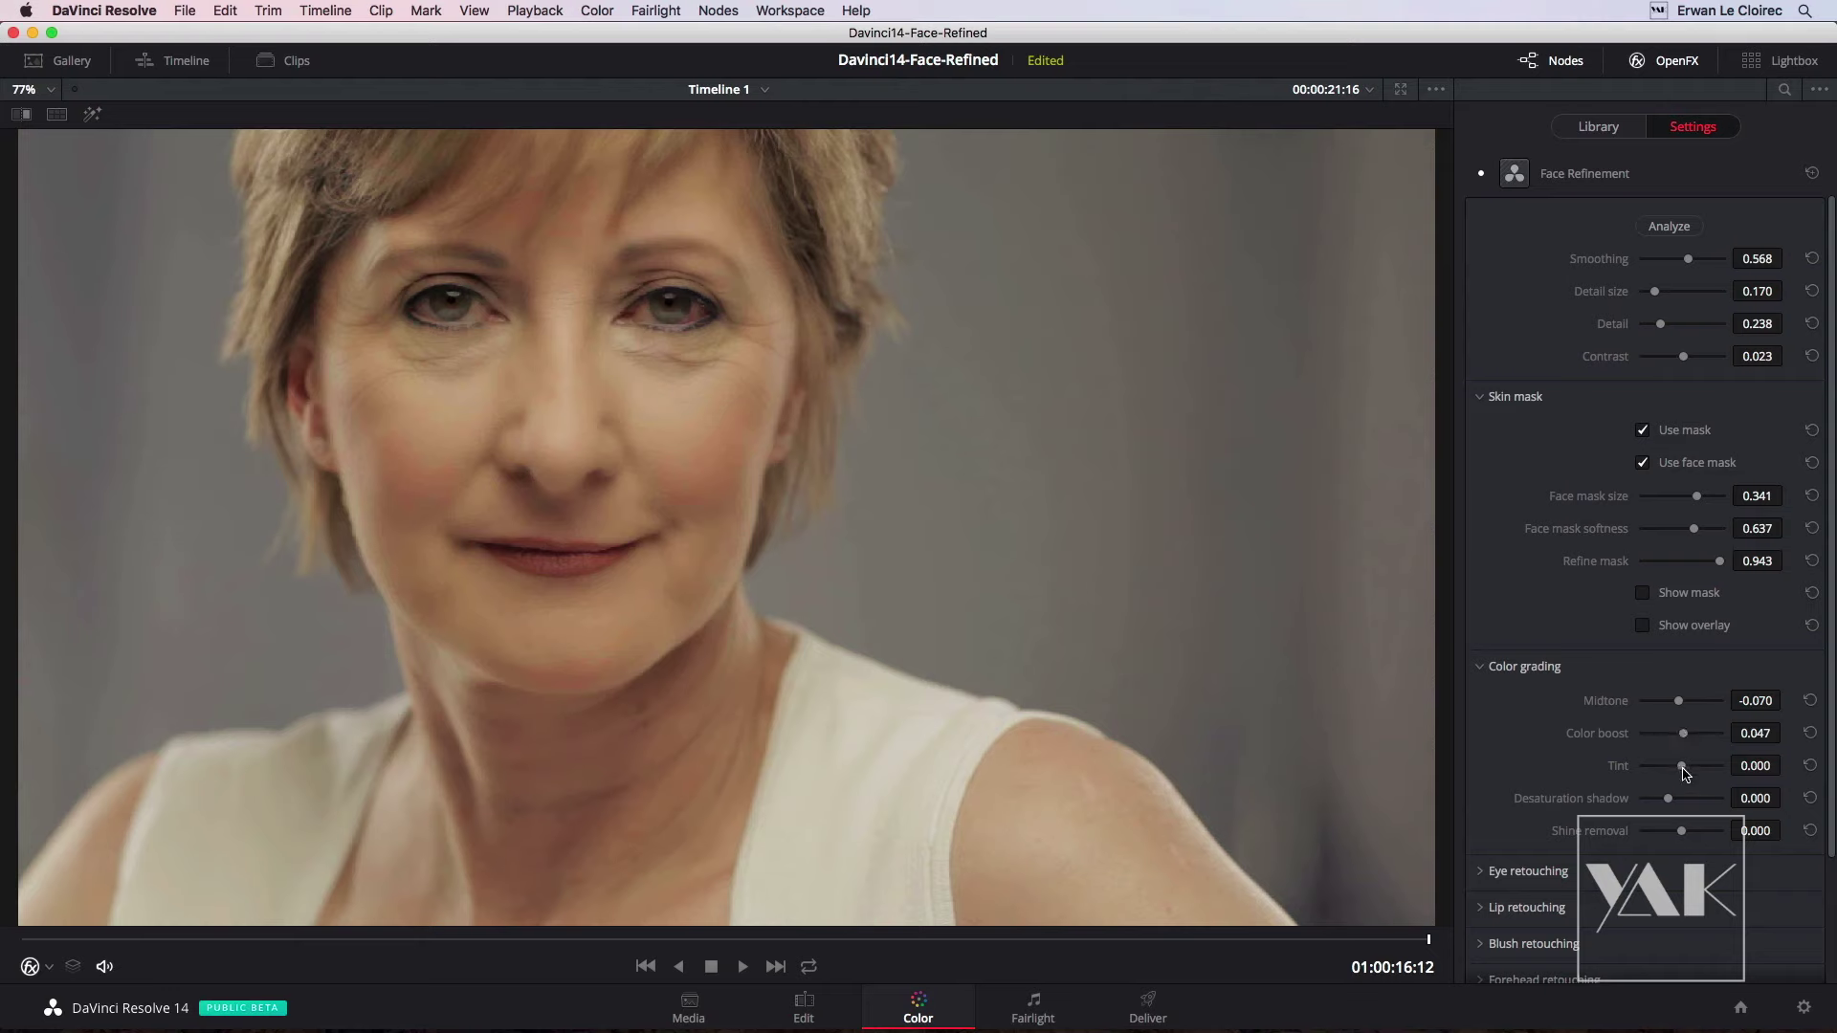
# Return the face tint to neutral, raise Shine removal to maximum, and switch to Eye retouching.
pyautogui.moveTo(1682, 767); pyautogui.dragTo(1640, 767)
pyautogui.moveTo(1640, 768)
pyautogui.mouseDown()
pyautogui.moveTo(1702, 768)
pyautogui.moveTo(1685, 769)
pyautogui.mouseUp()
pyautogui.moveTo(1682, 835)
pyautogui.mouseDown()
pyautogui.moveTo(1724, 825)
pyautogui.moveTo(1660, 825)
pyautogui.moveTo(1739, 809)
pyautogui.moveTo(1684, 809)
pyautogui.mouseUp()
pyautogui.click(1482, 667)
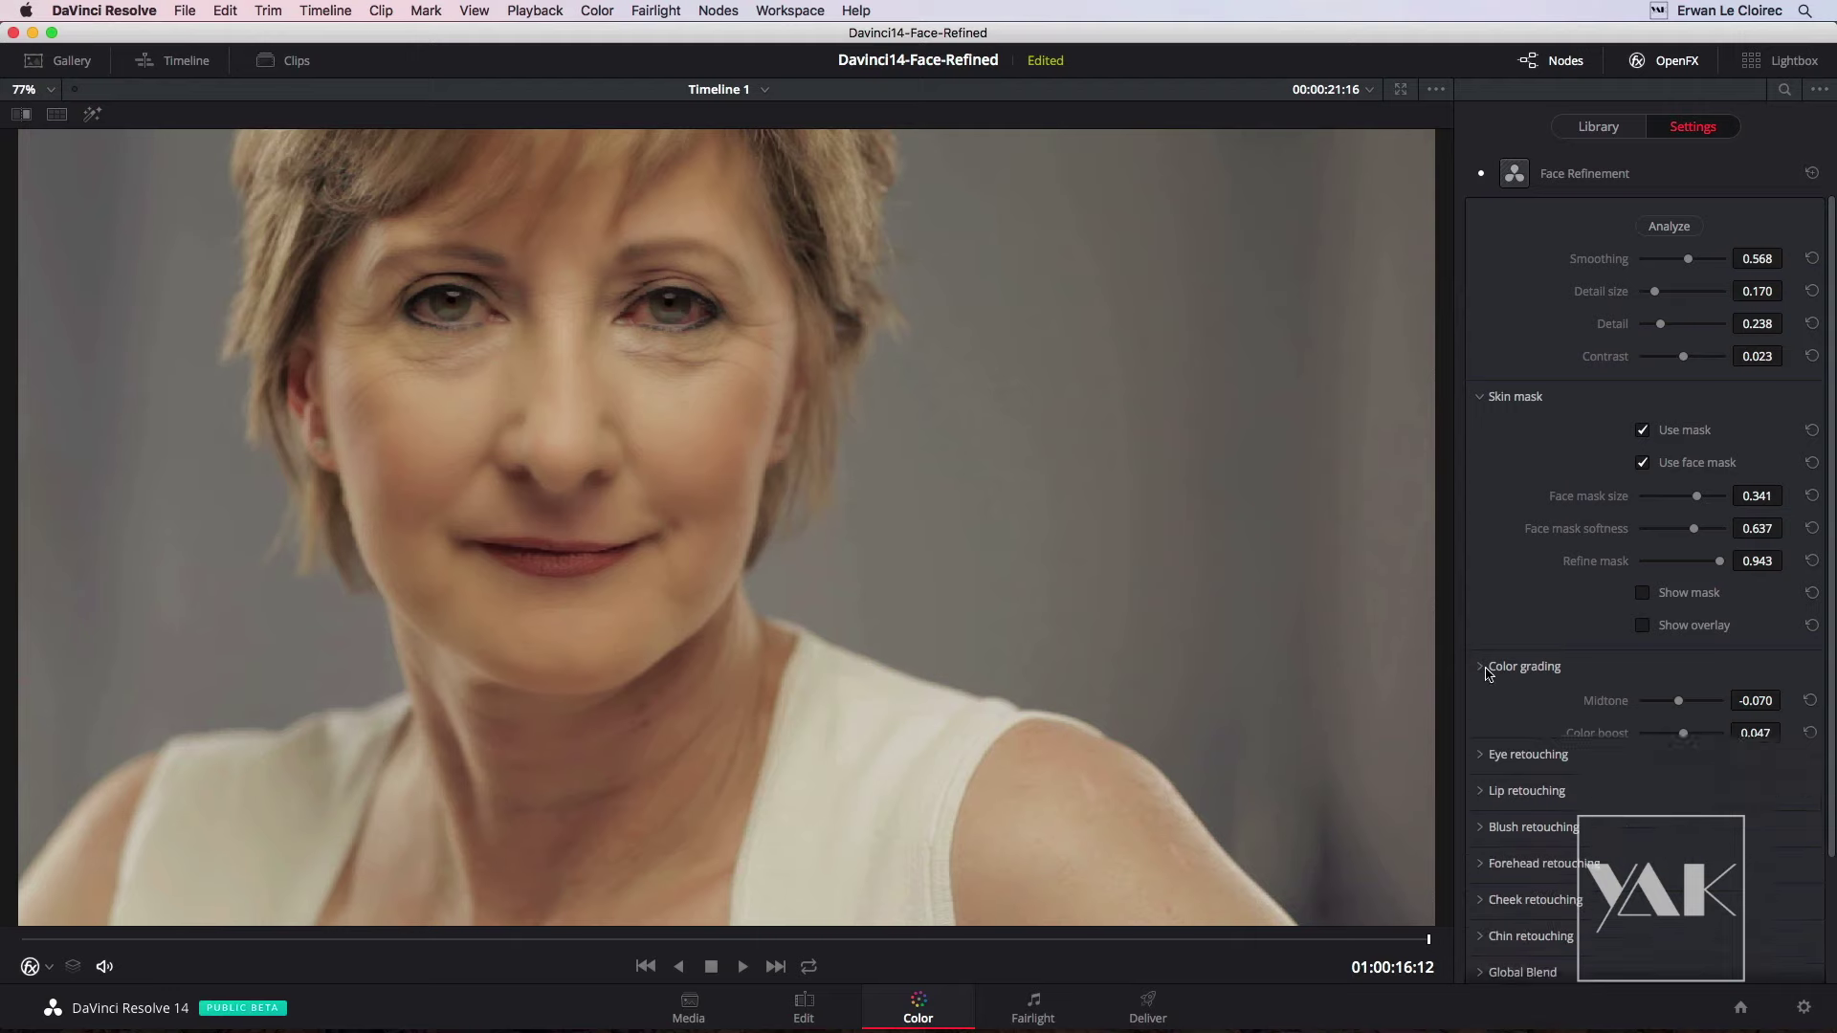
pyautogui.click(1482, 706)
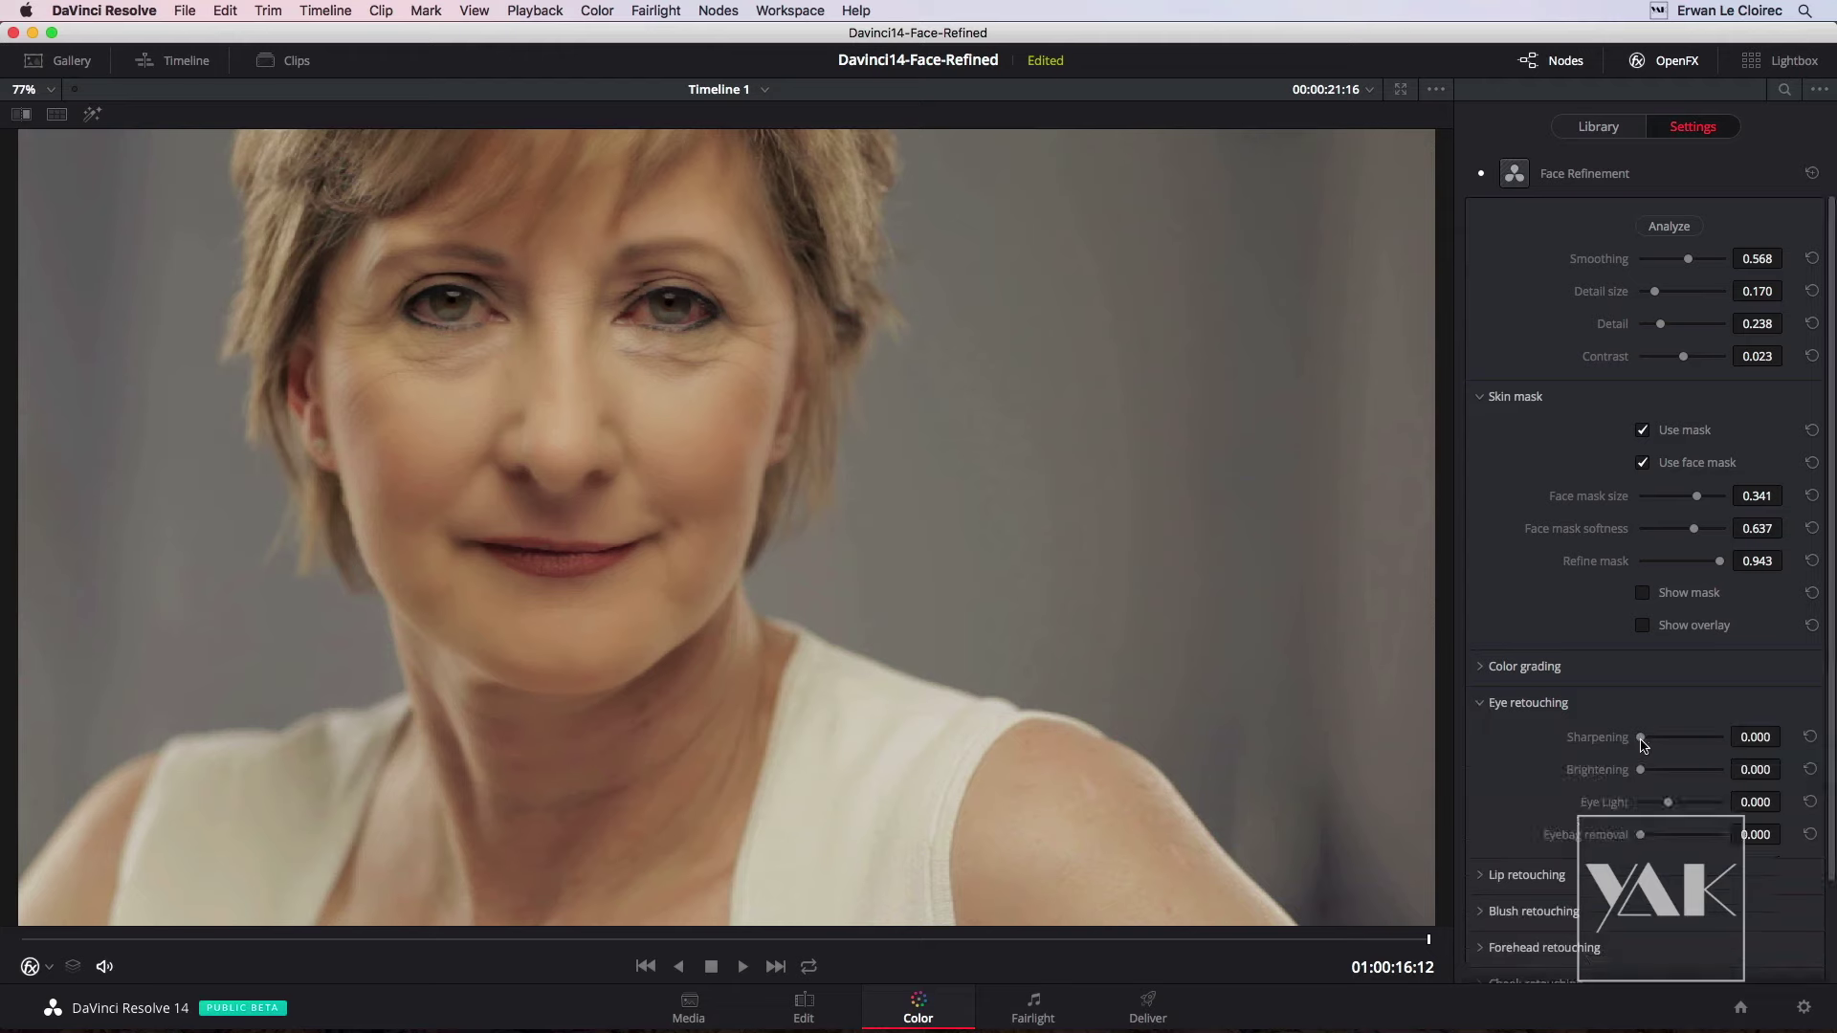
# Set eye Sharpening 0.686, Brightening 0.361, Eye Light 0.337 and Eyebag removal 1.000.
pyautogui.moveTo(1642, 742); pyautogui.dragTo(1697, 739)
pyautogui.moveTo(1640, 770)
pyautogui.mouseDown()
pyautogui.moveTo(1723, 765)
pyautogui.moveTo(1692, 756)
pyautogui.mouseUp()
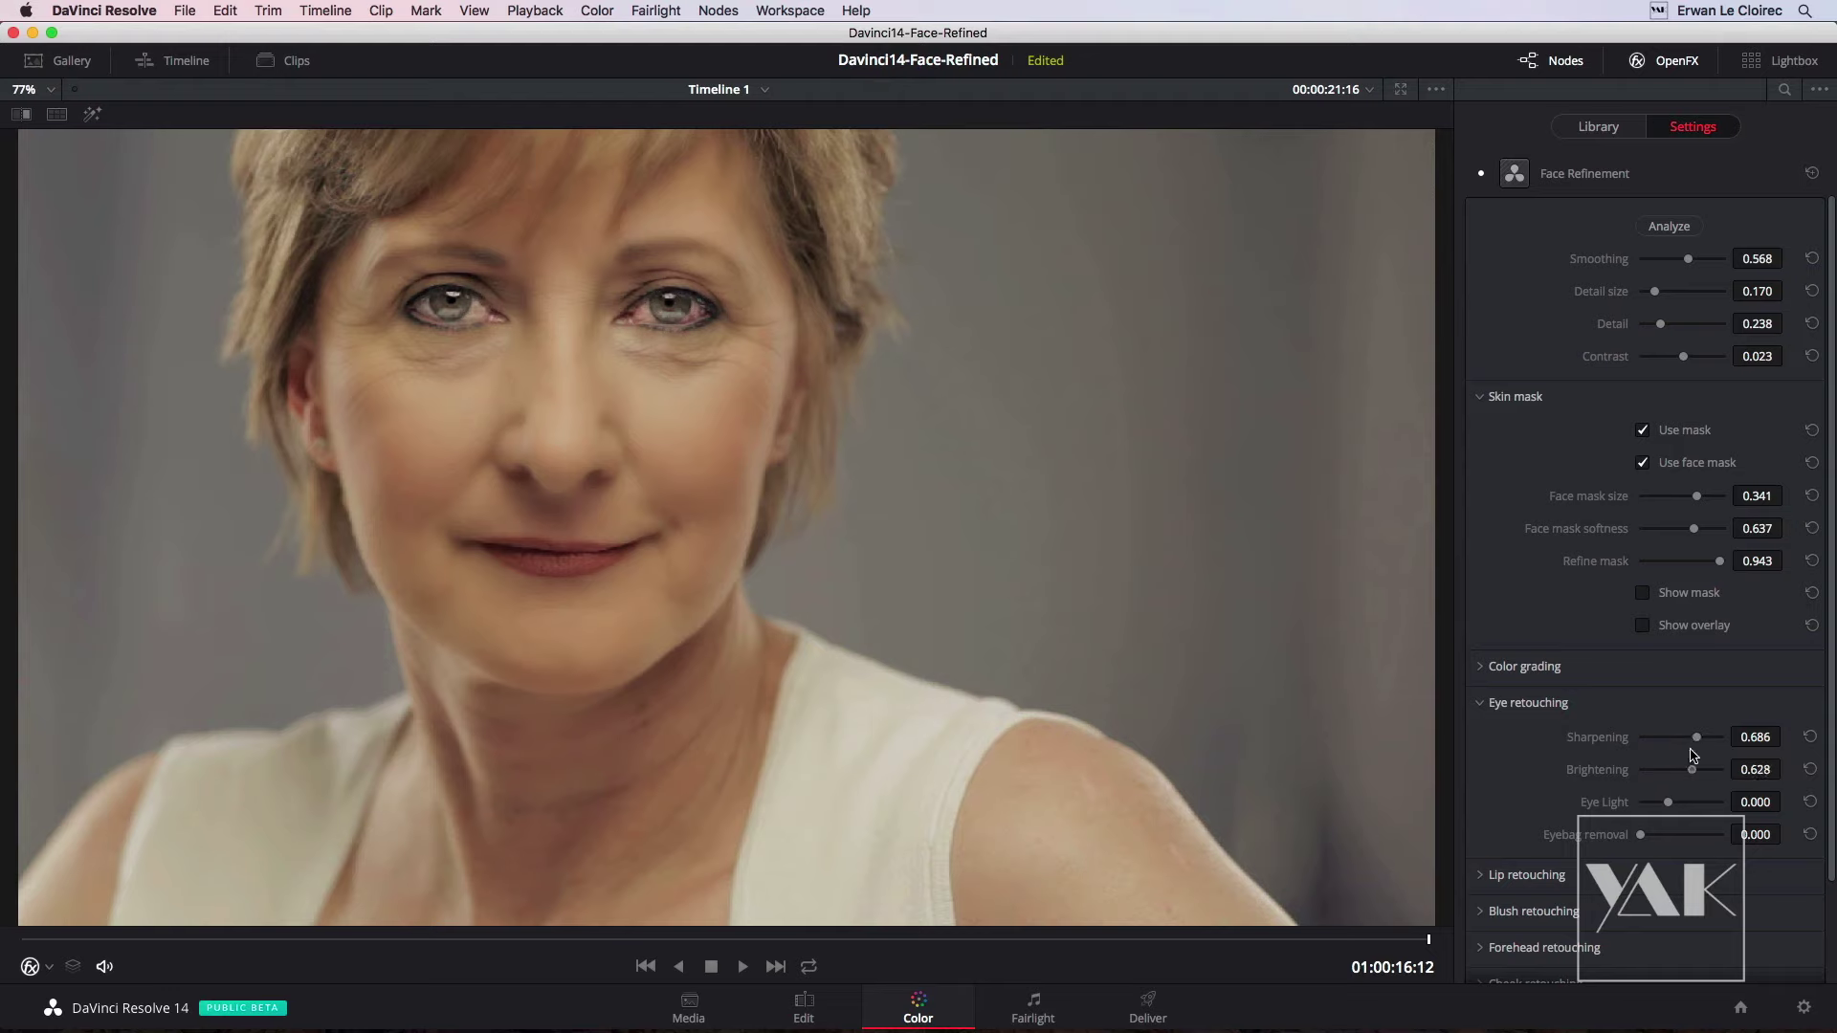
pyautogui.moveTo(1669, 756); pyautogui.dragTo(1689, 752)
pyautogui.moveTo(1669, 802); pyautogui.dragTo(1681, 796)
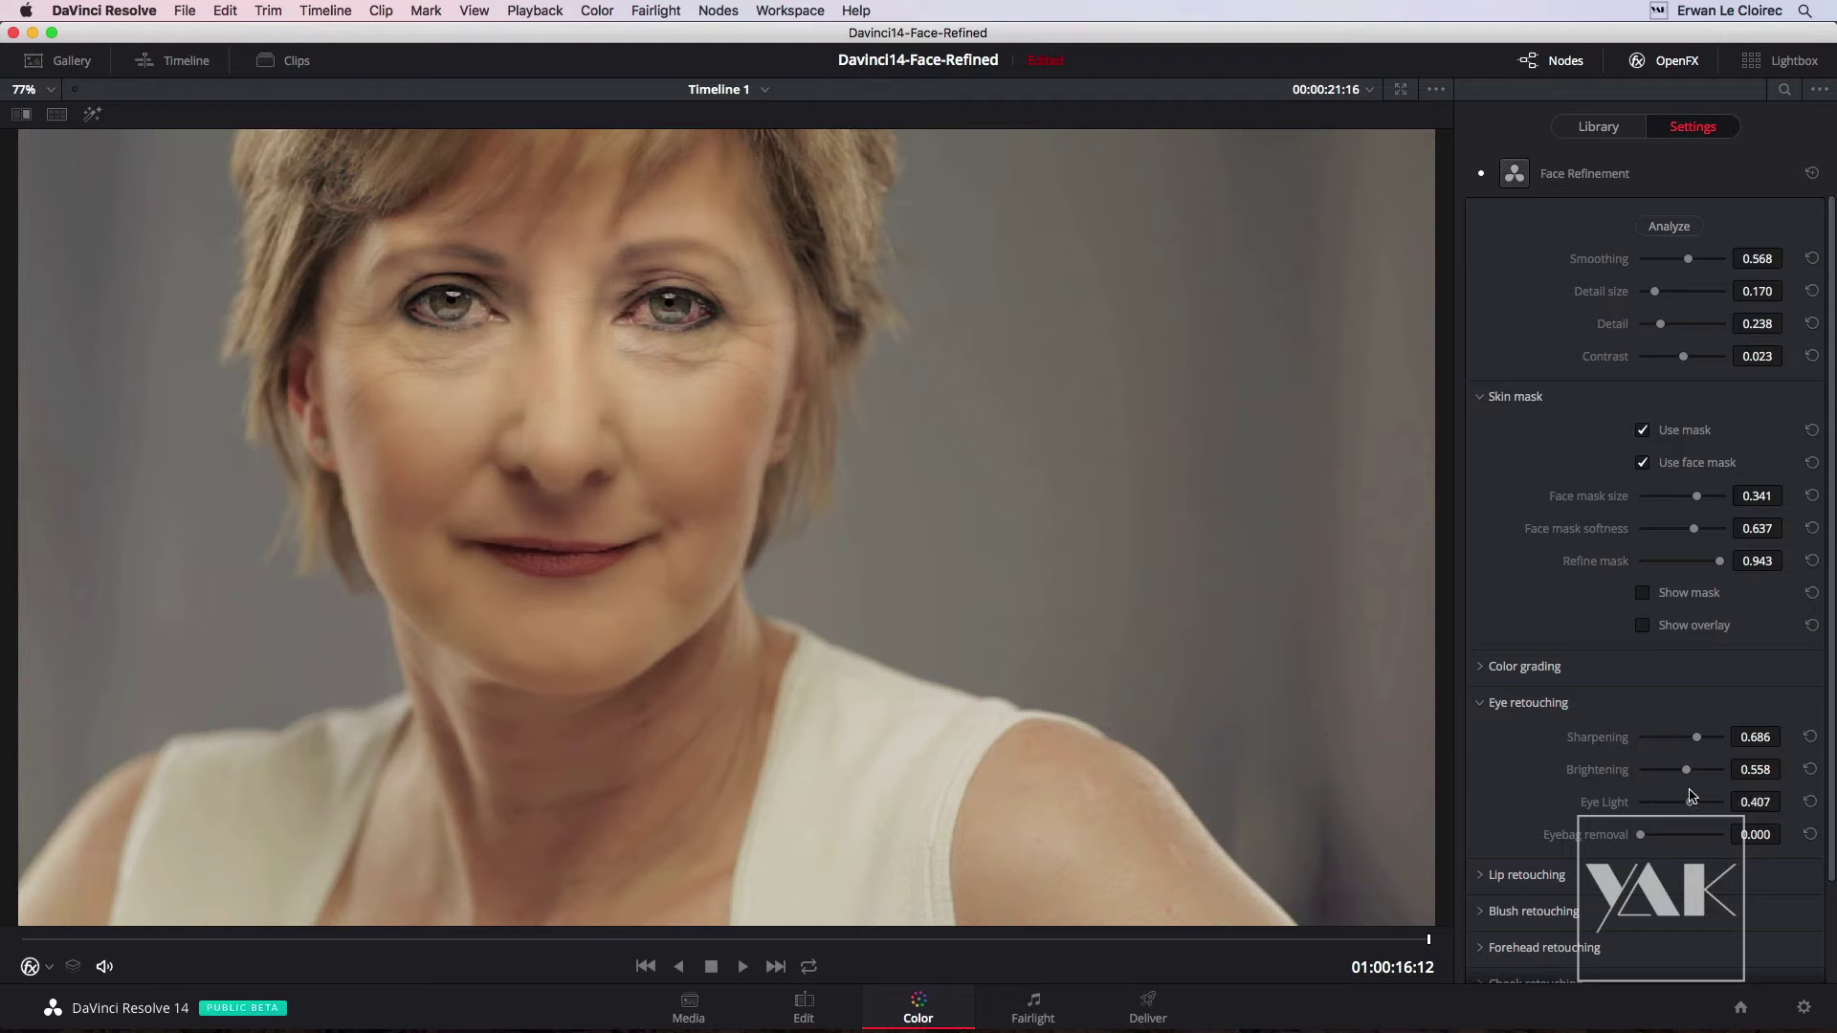
pyautogui.moveTo(1688, 773); pyautogui.dragTo(1670, 773)
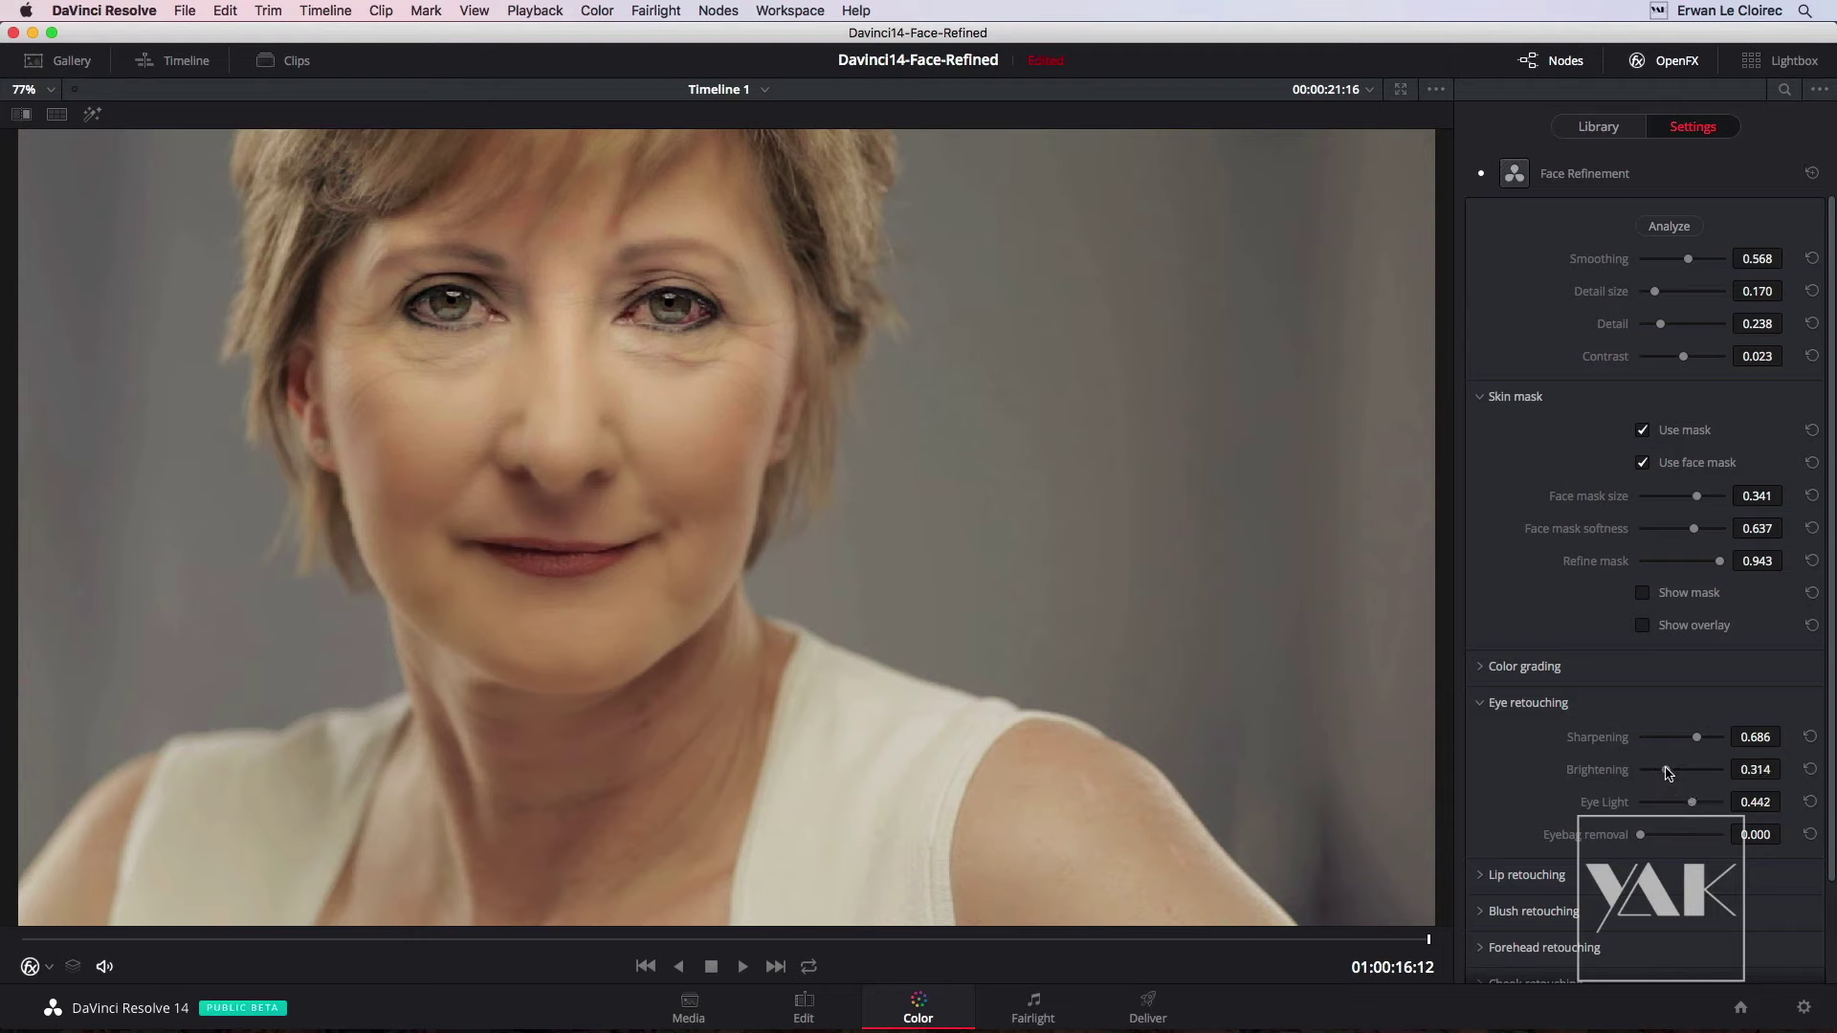
pyautogui.moveTo(1695, 807)
pyautogui.mouseDown()
pyautogui.moveTo(1612, 800)
pyautogui.moveTo(1696, 795)
pyautogui.mouseUp()
pyautogui.moveTo(1693, 808); pyautogui.dragTo(1687, 809)
pyautogui.moveTo(1641, 836)
pyautogui.mouseDown()
pyautogui.moveTo(1658, 836)
pyautogui.moveTo(1585, 832)
pyautogui.moveTo(1763, 820)
pyautogui.mouseUp()
# In Lip retouching, reset Hue to 0.000 and set lip Saturation to 0.326.
pyautogui.click(1479, 706)
pyautogui.click(1482, 741)
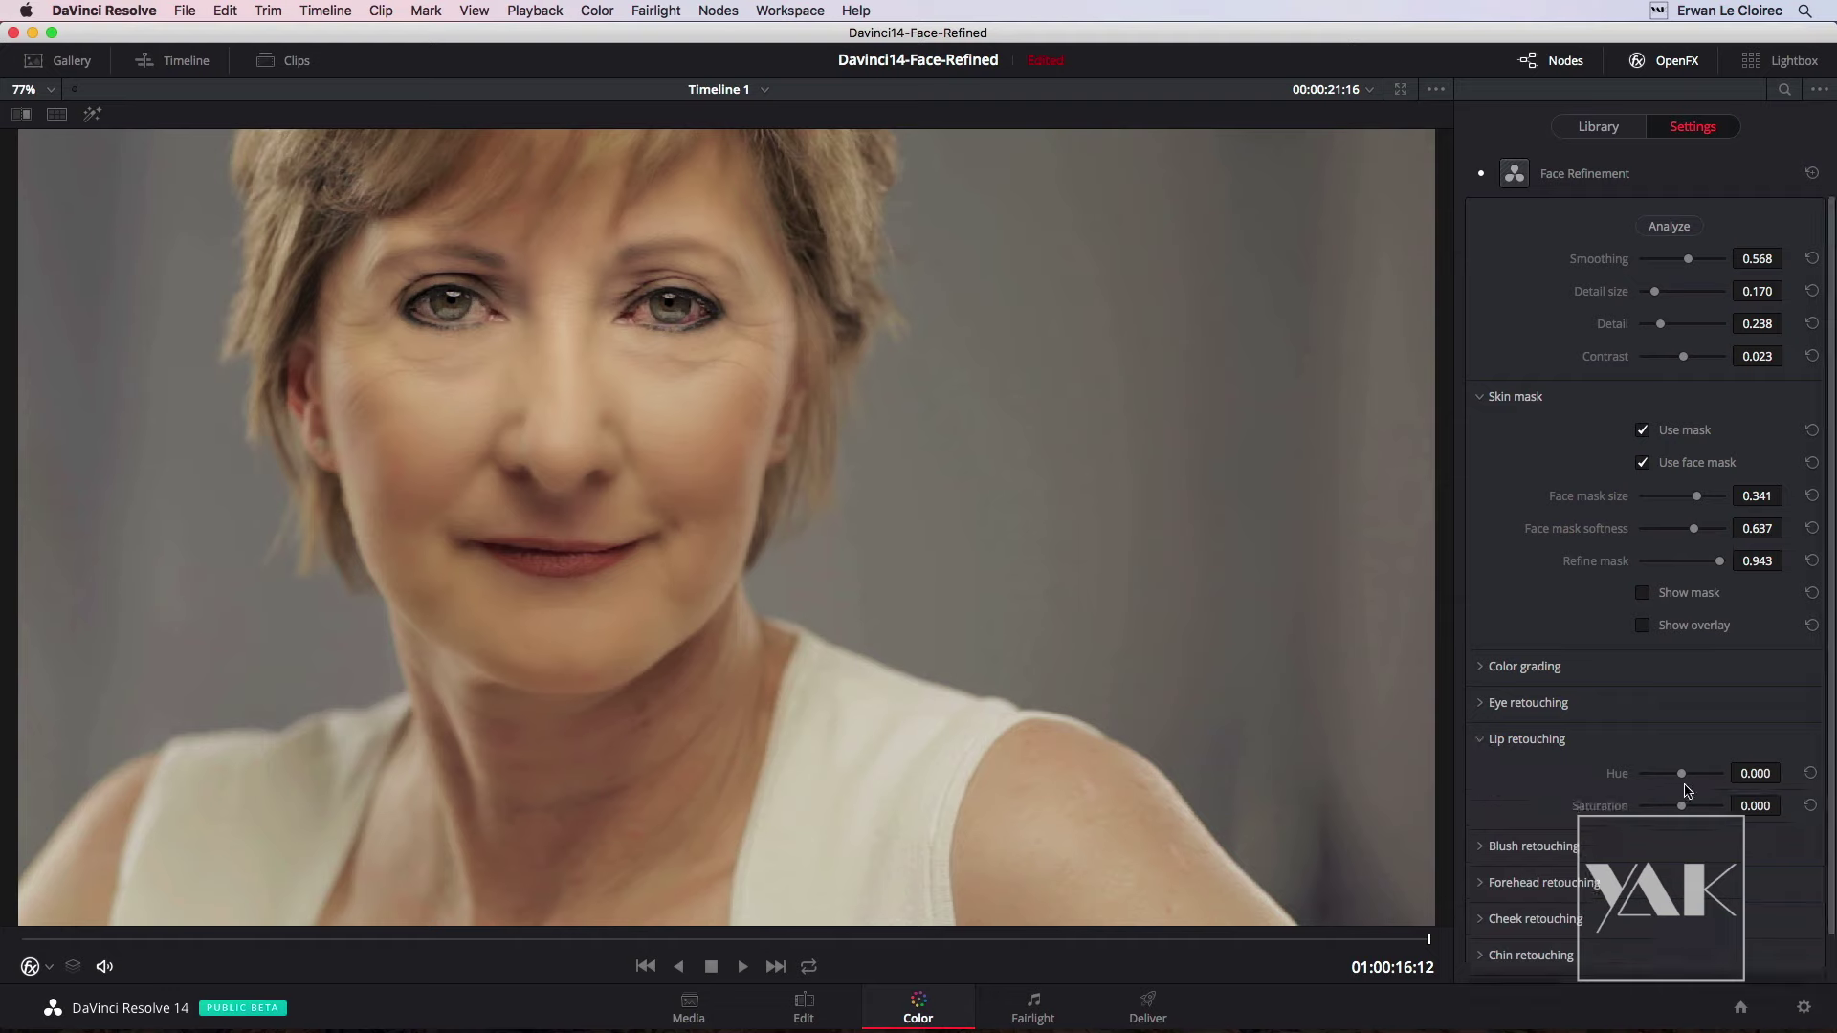
pyautogui.moveTo(1682, 808)
pyautogui.mouseDown()
pyautogui.moveTo(1707, 804)
pyautogui.moveTo(1659, 780)
pyautogui.moveTo(1698, 773)
pyautogui.mouseUp()
pyautogui.click(1808, 775)
pyautogui.moveTo(1702, 808); pyautogui.dragTo(1694, 808)
pyautogui.scroll(-2, 1632, 814)
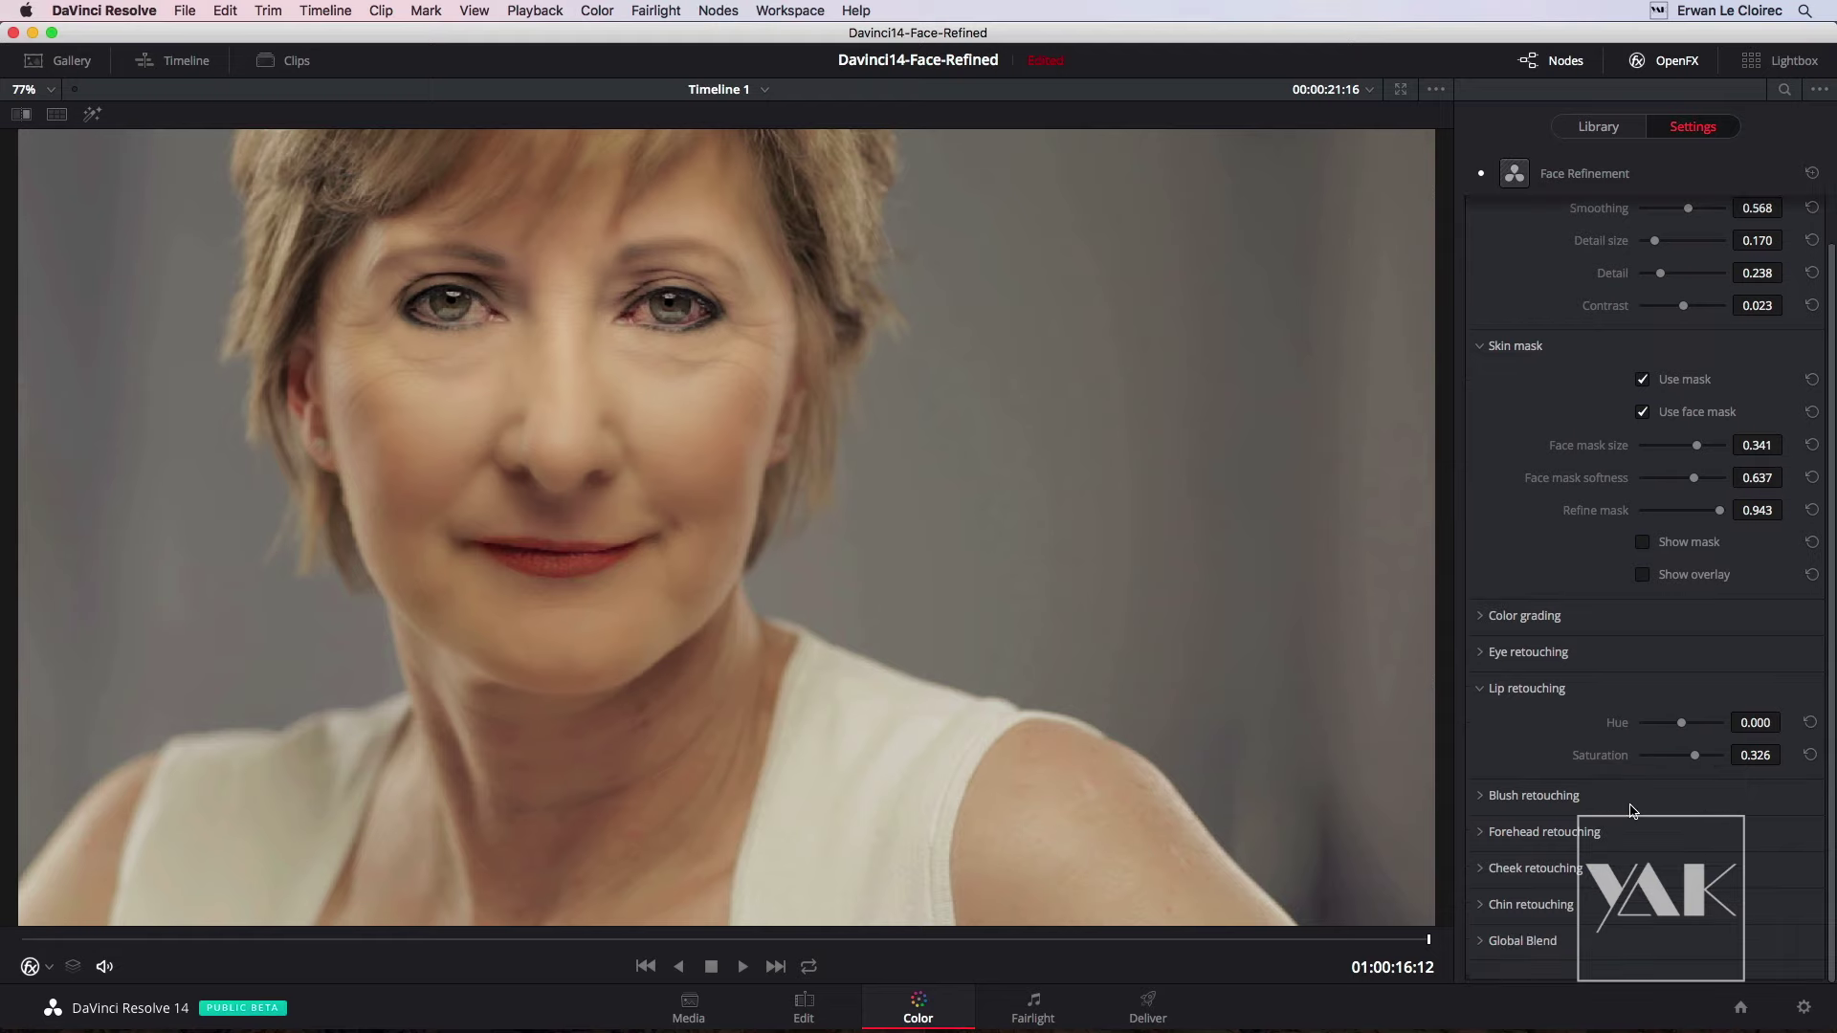
# Set Blush retouching Hue to 0.302 and Saturation to -0.326 for a subtle pink.
pyautogui.click(1482, 798)
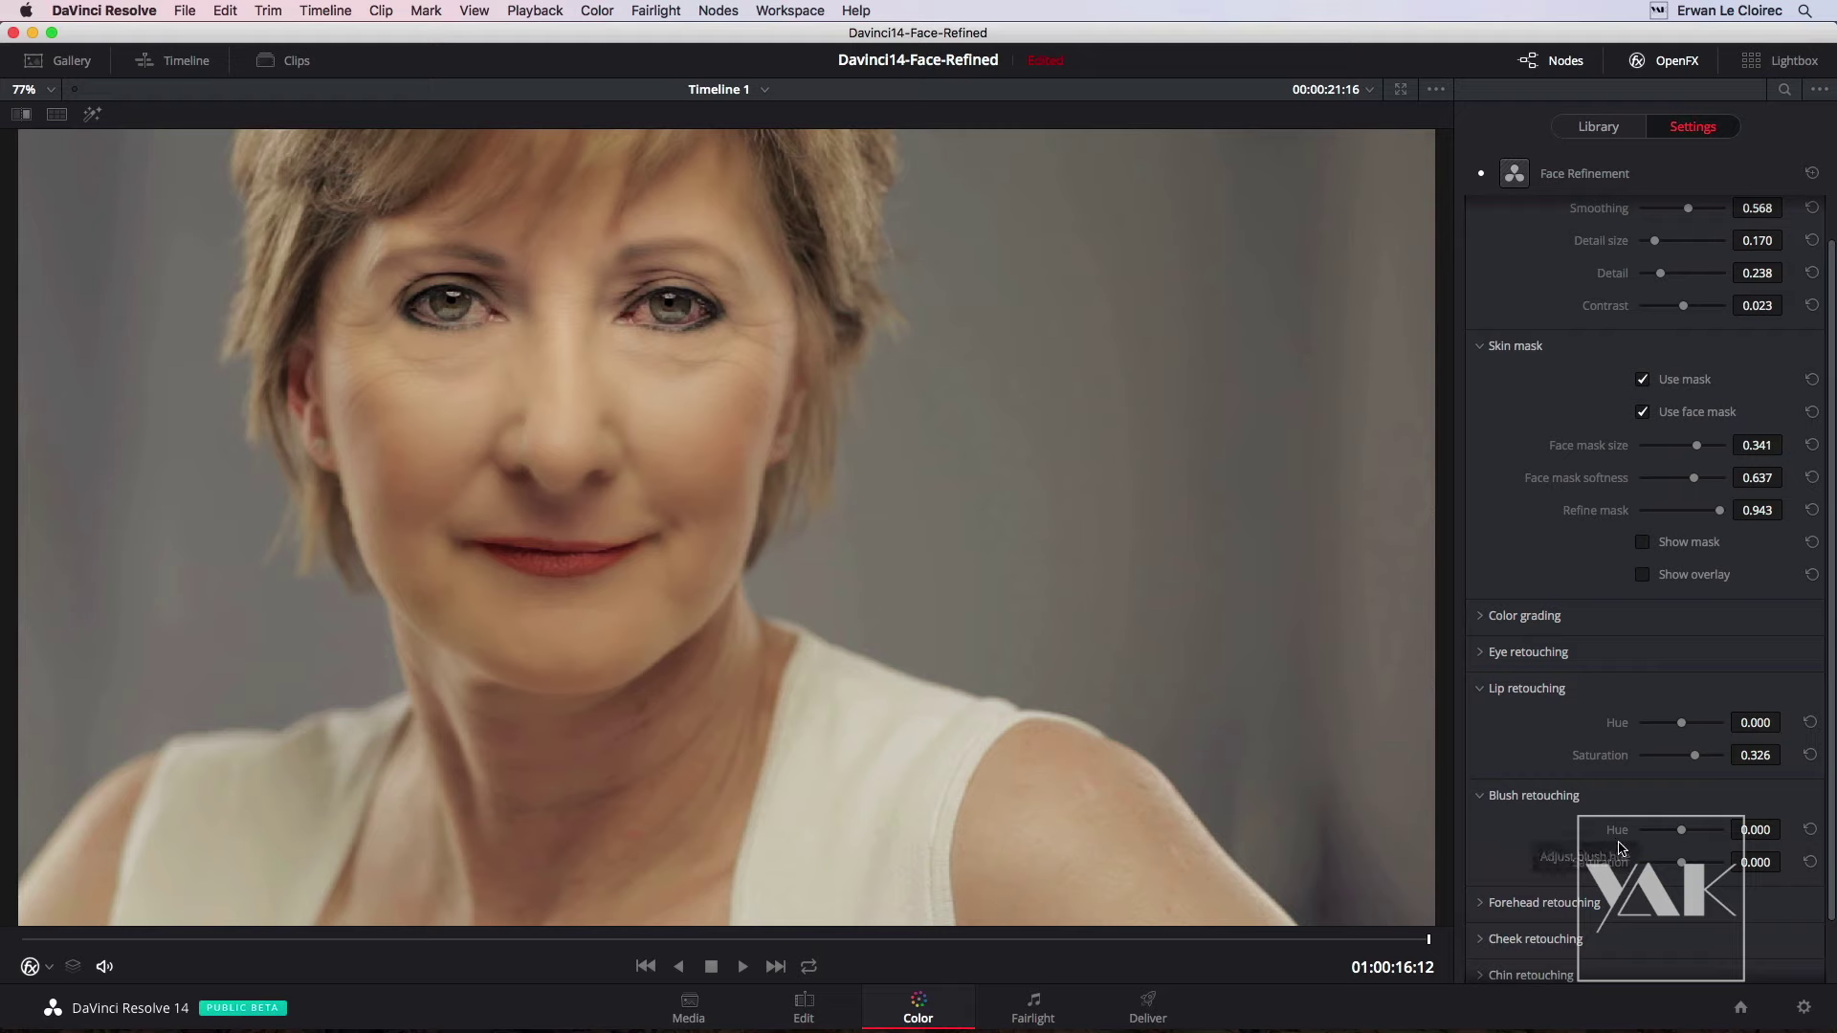
pyautogui.moveTo(1682, 868); pyautogui.dragTo(1726, 864)
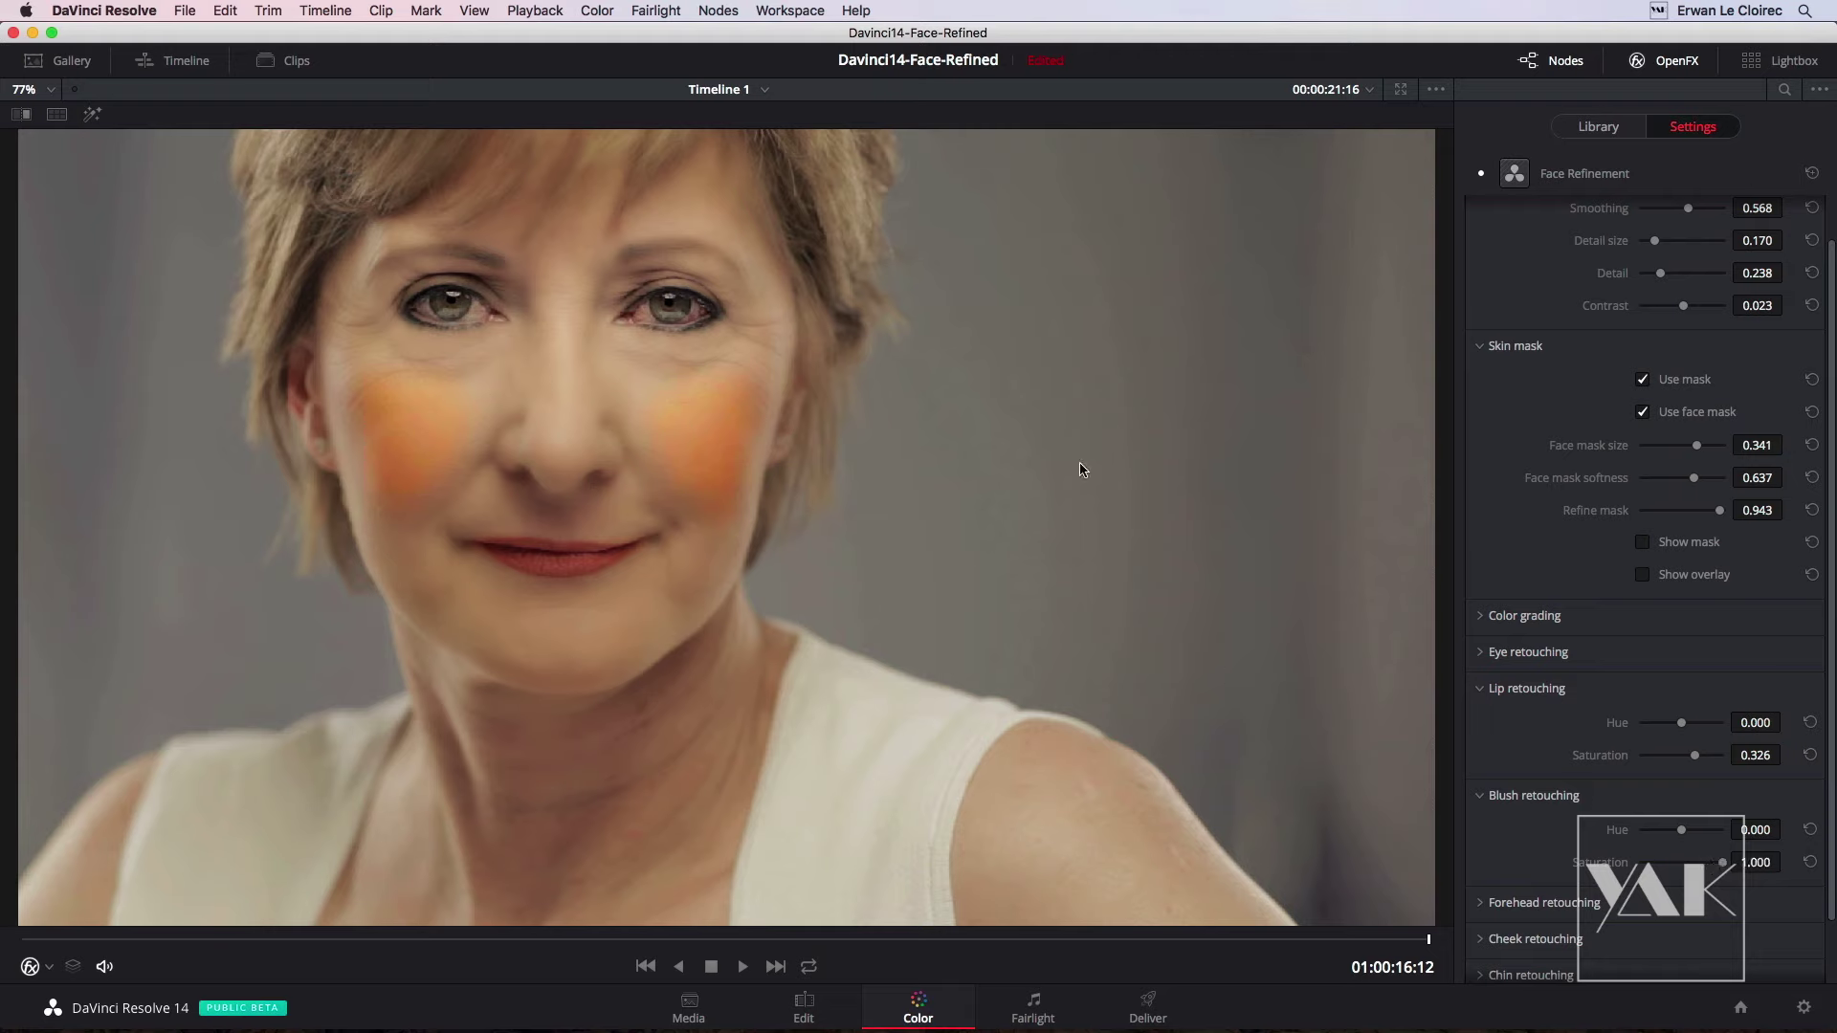
pyautogui.moveTo(1682, 835); pyautogui.dragTo(1706, 836)
pyautogui.moveTo(1722, 870); pyautogui.dragTo(1669, 872)
pyautogui.moveTo(1705, 838); pyautogui.dragTo(1692, 832)
pyautogui.scroll(-2, 1533, 845)
pyautogui.scroll(-1, 1531, 843)
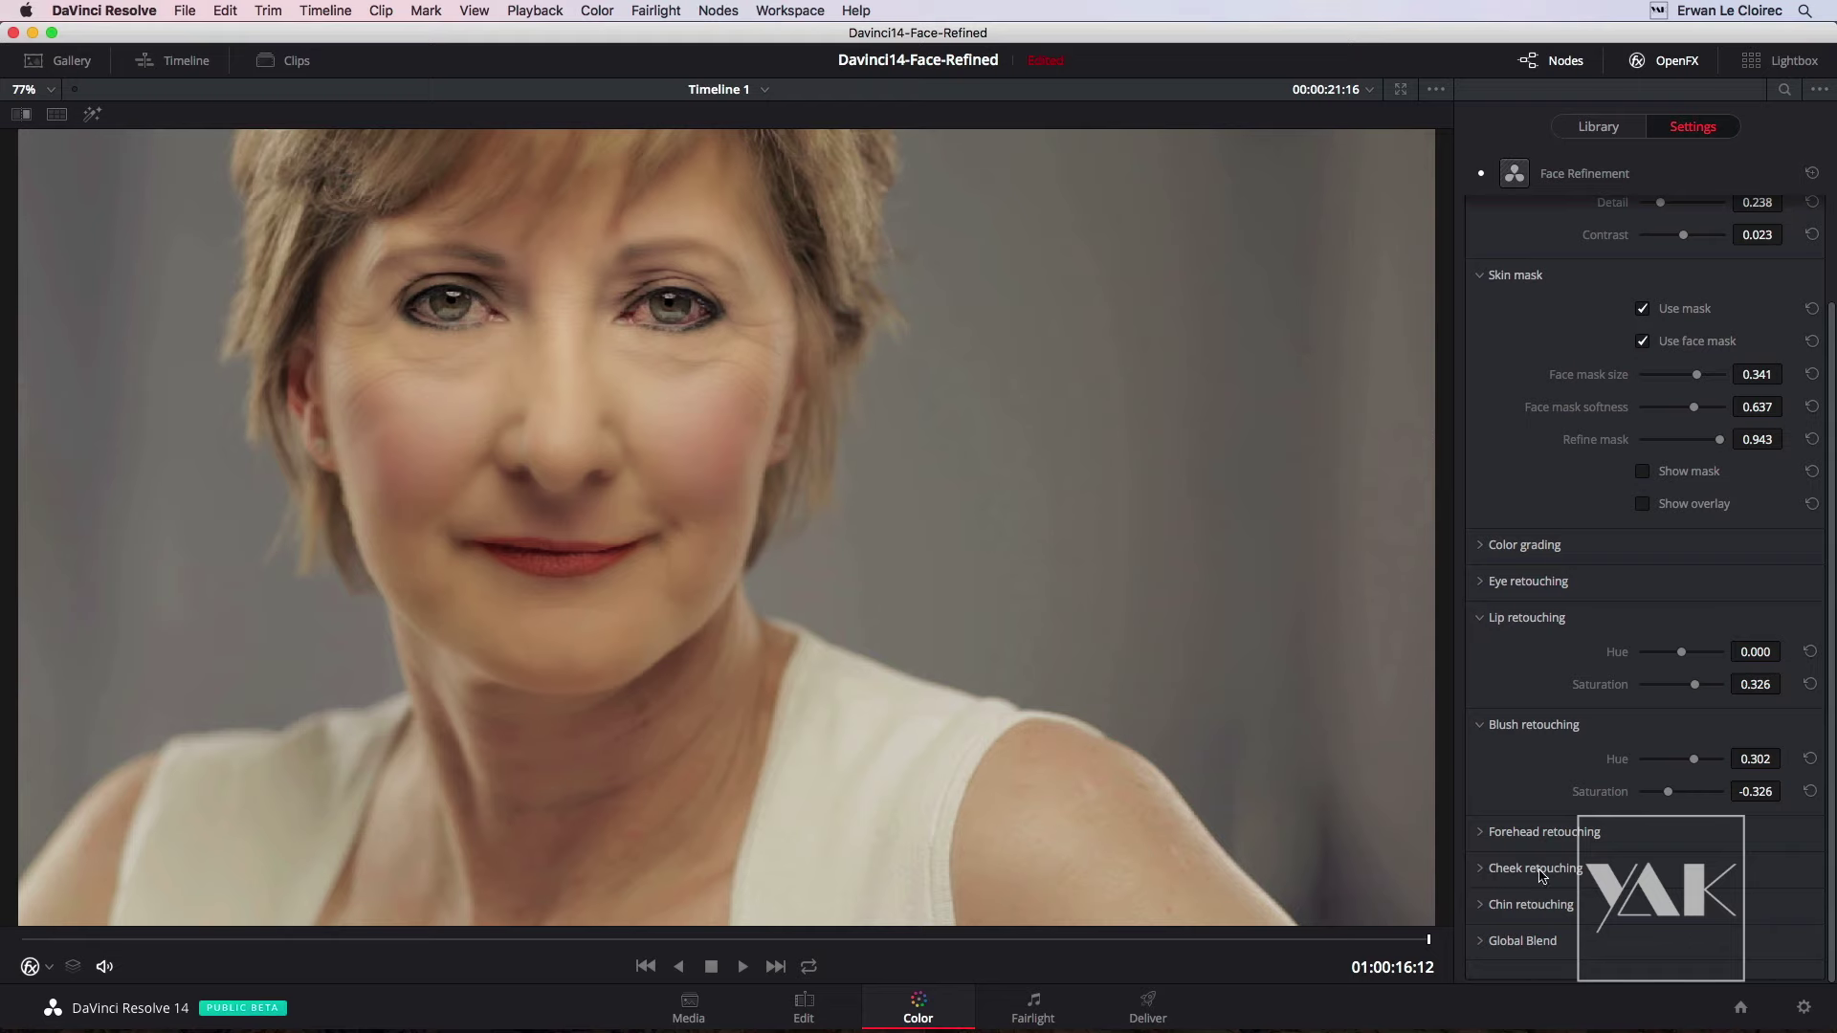
# Set Chin retouching Hue to 0.233 and Saturation to -0.465.
pyautogui.click(1484, 905)
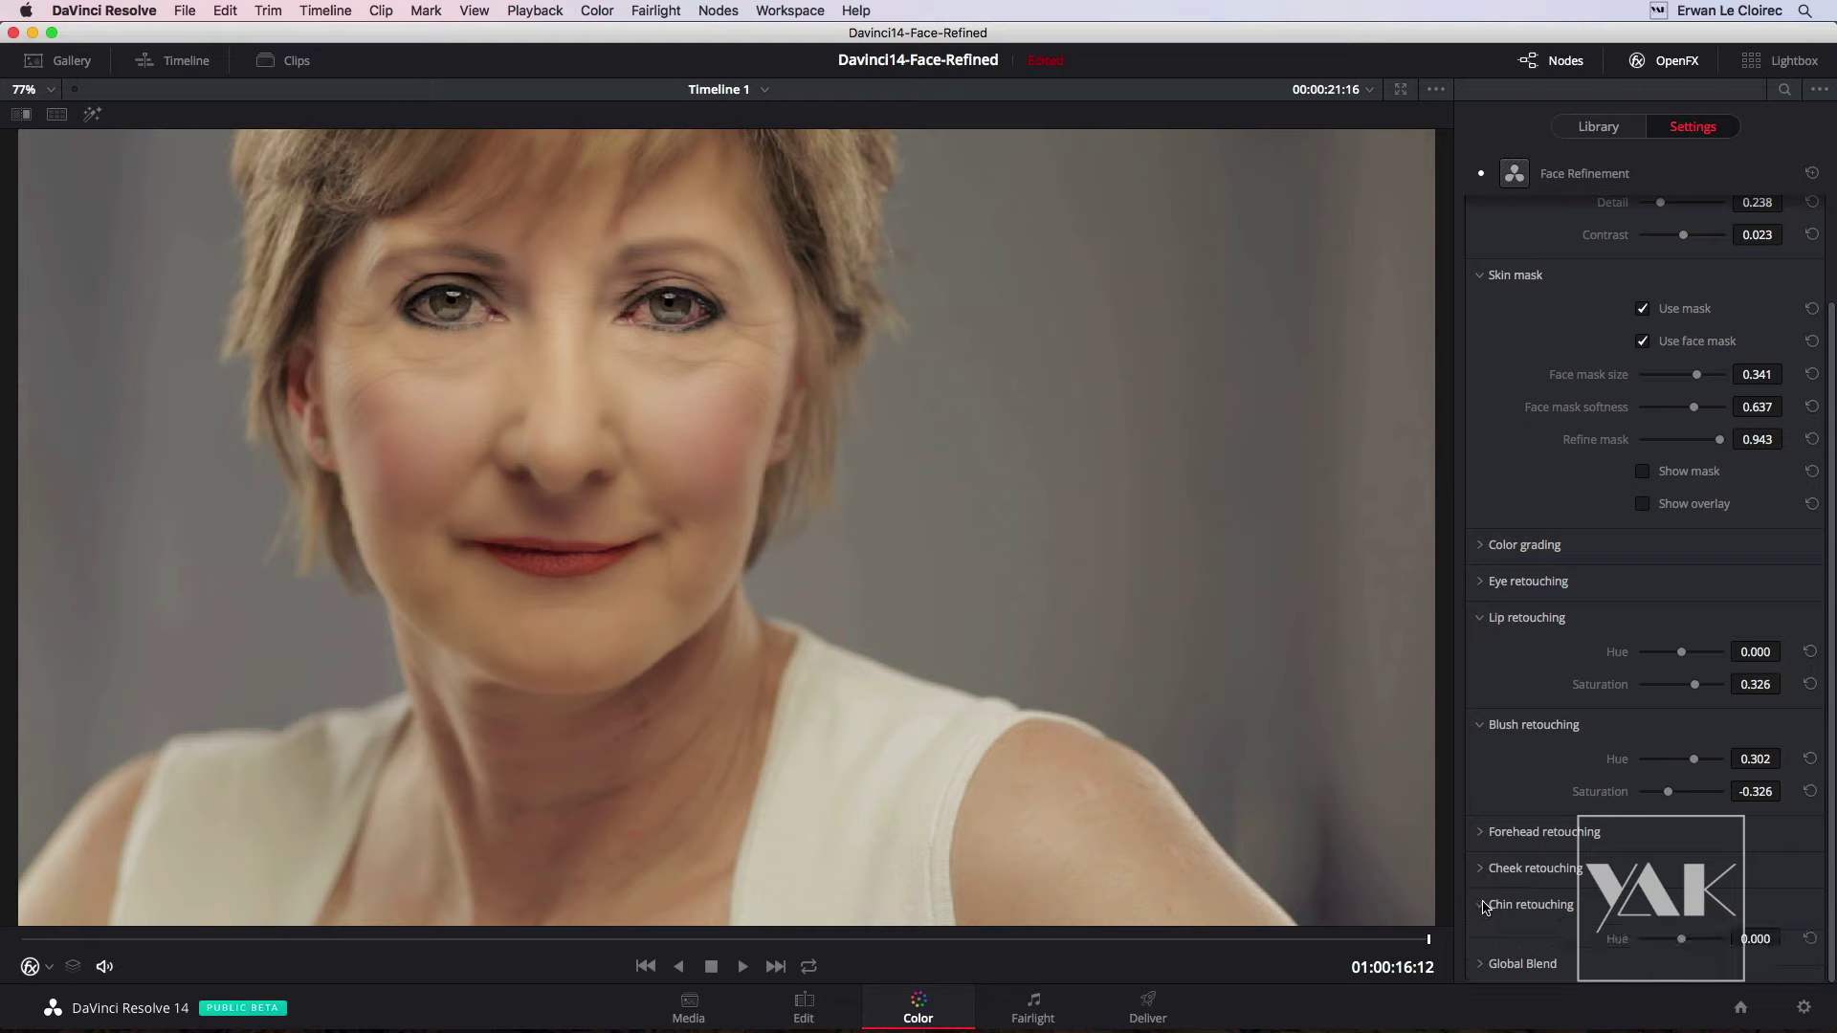
pyautogui.scroll(-3, 1484, 907)
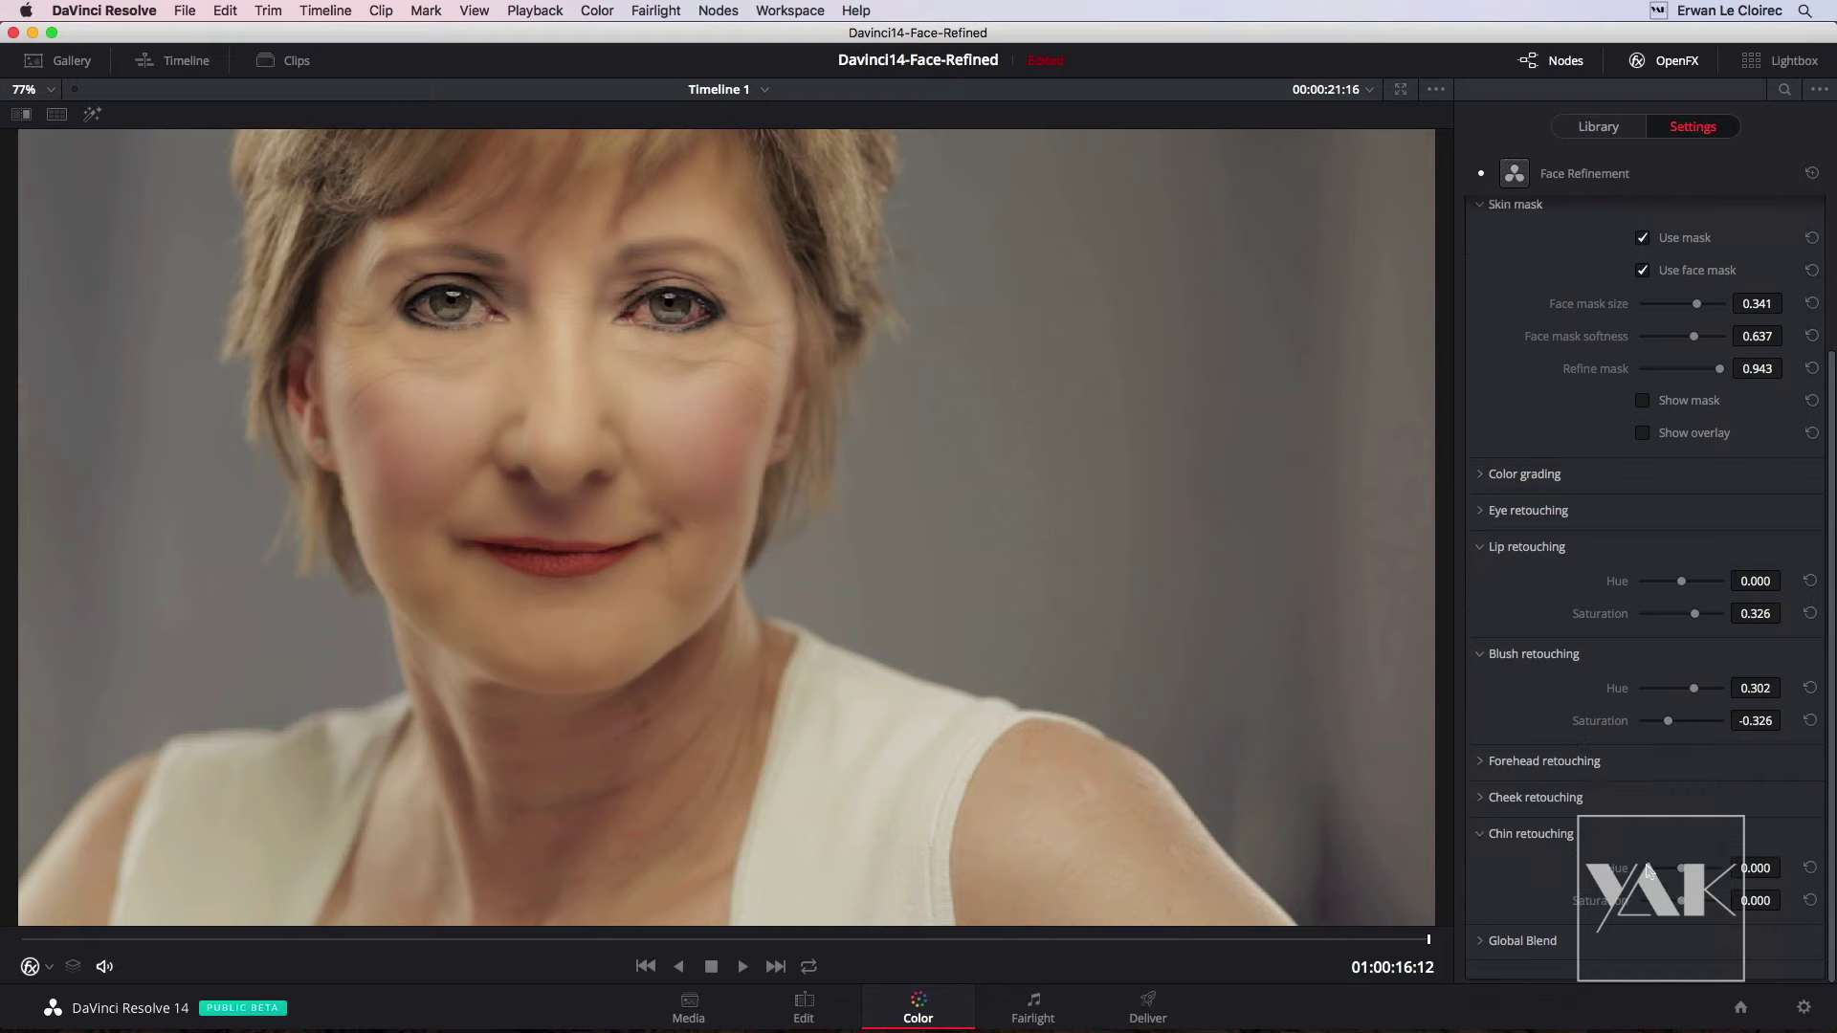
pyautogui.moveTo(1680, 903)
pyautogui.mouseDown()
pyautogui.moveTo(1661, 905)
pyautogui.moveTo(1692, 876)
pyautogui.mouseUp()
pyautogui.scroll(3, 1628, 858)
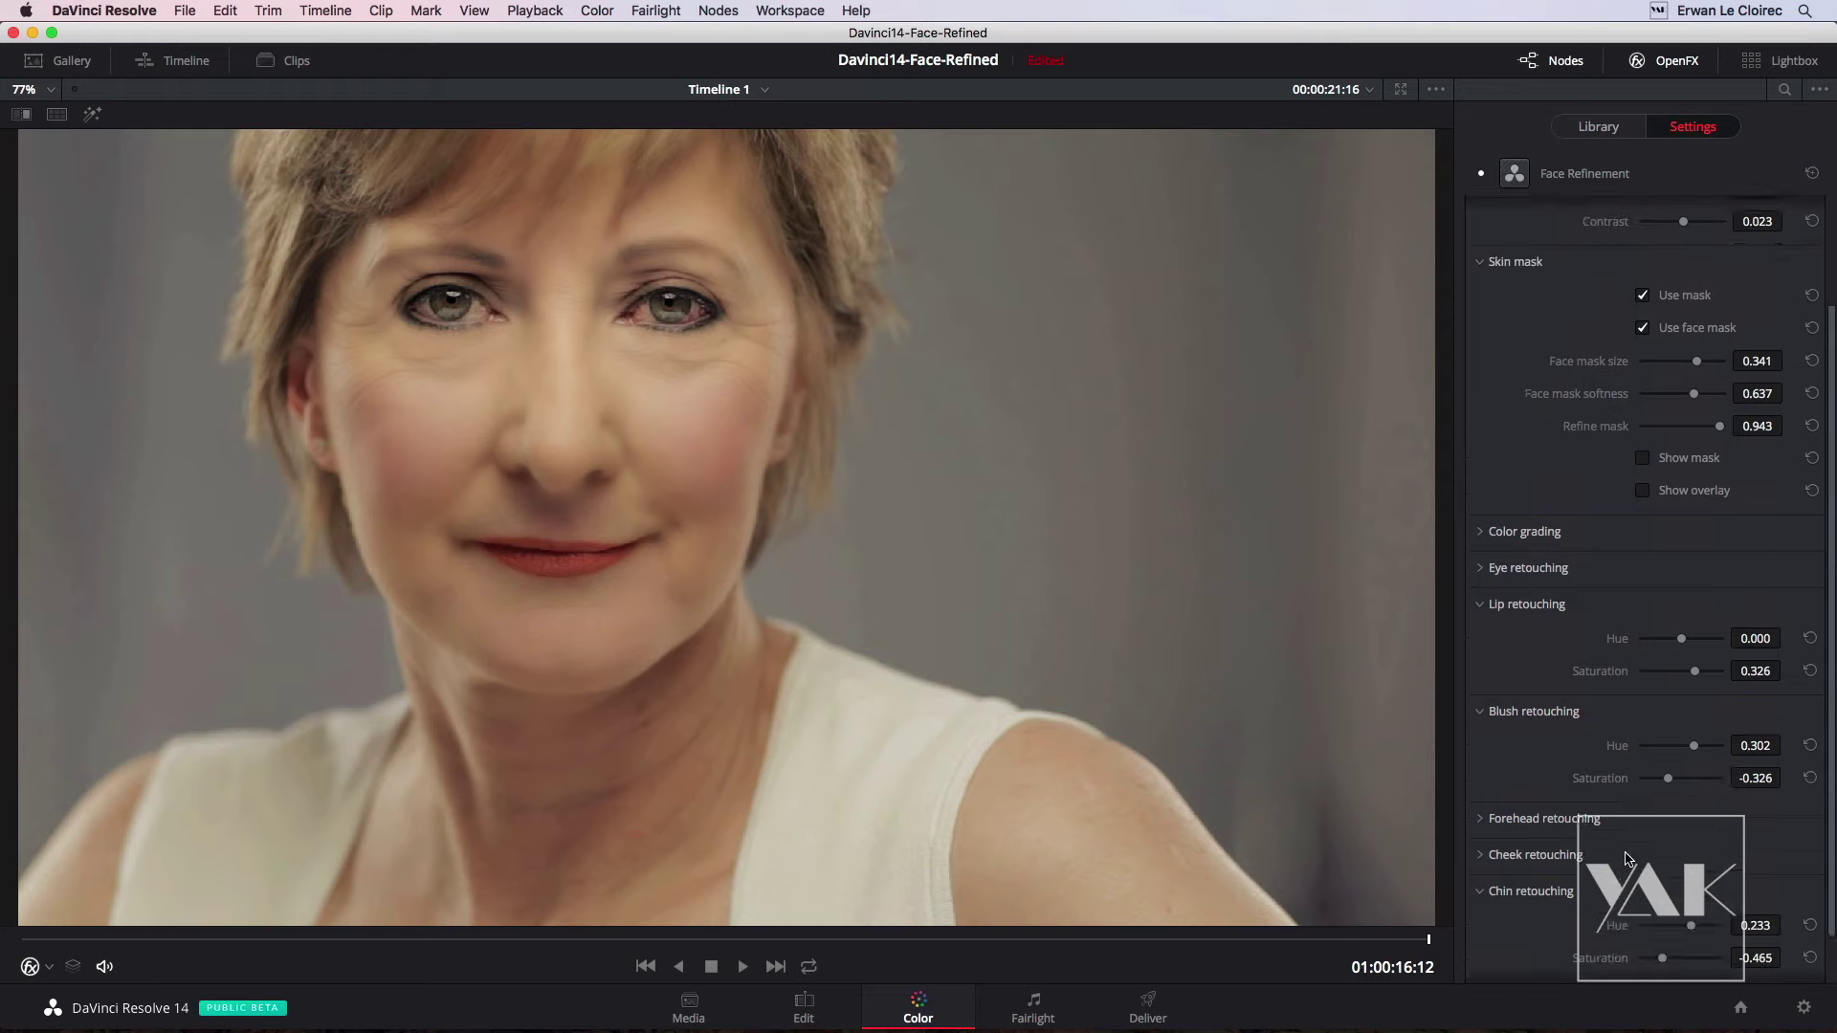
pyautogui.scroll(-3, 1628, 858)
# Try the Global Blend slider, leaving it at 0.000, and move the playhead back to the start.
pyautogui.click(1483, 945)
pyautogui.moveTo(1629, 934)
pyautogui.mouseDown()
pyautogui.moveTo(1691, 930)
pyautogui.moveTo(1583, 928)
pyautogui.mouseUp()
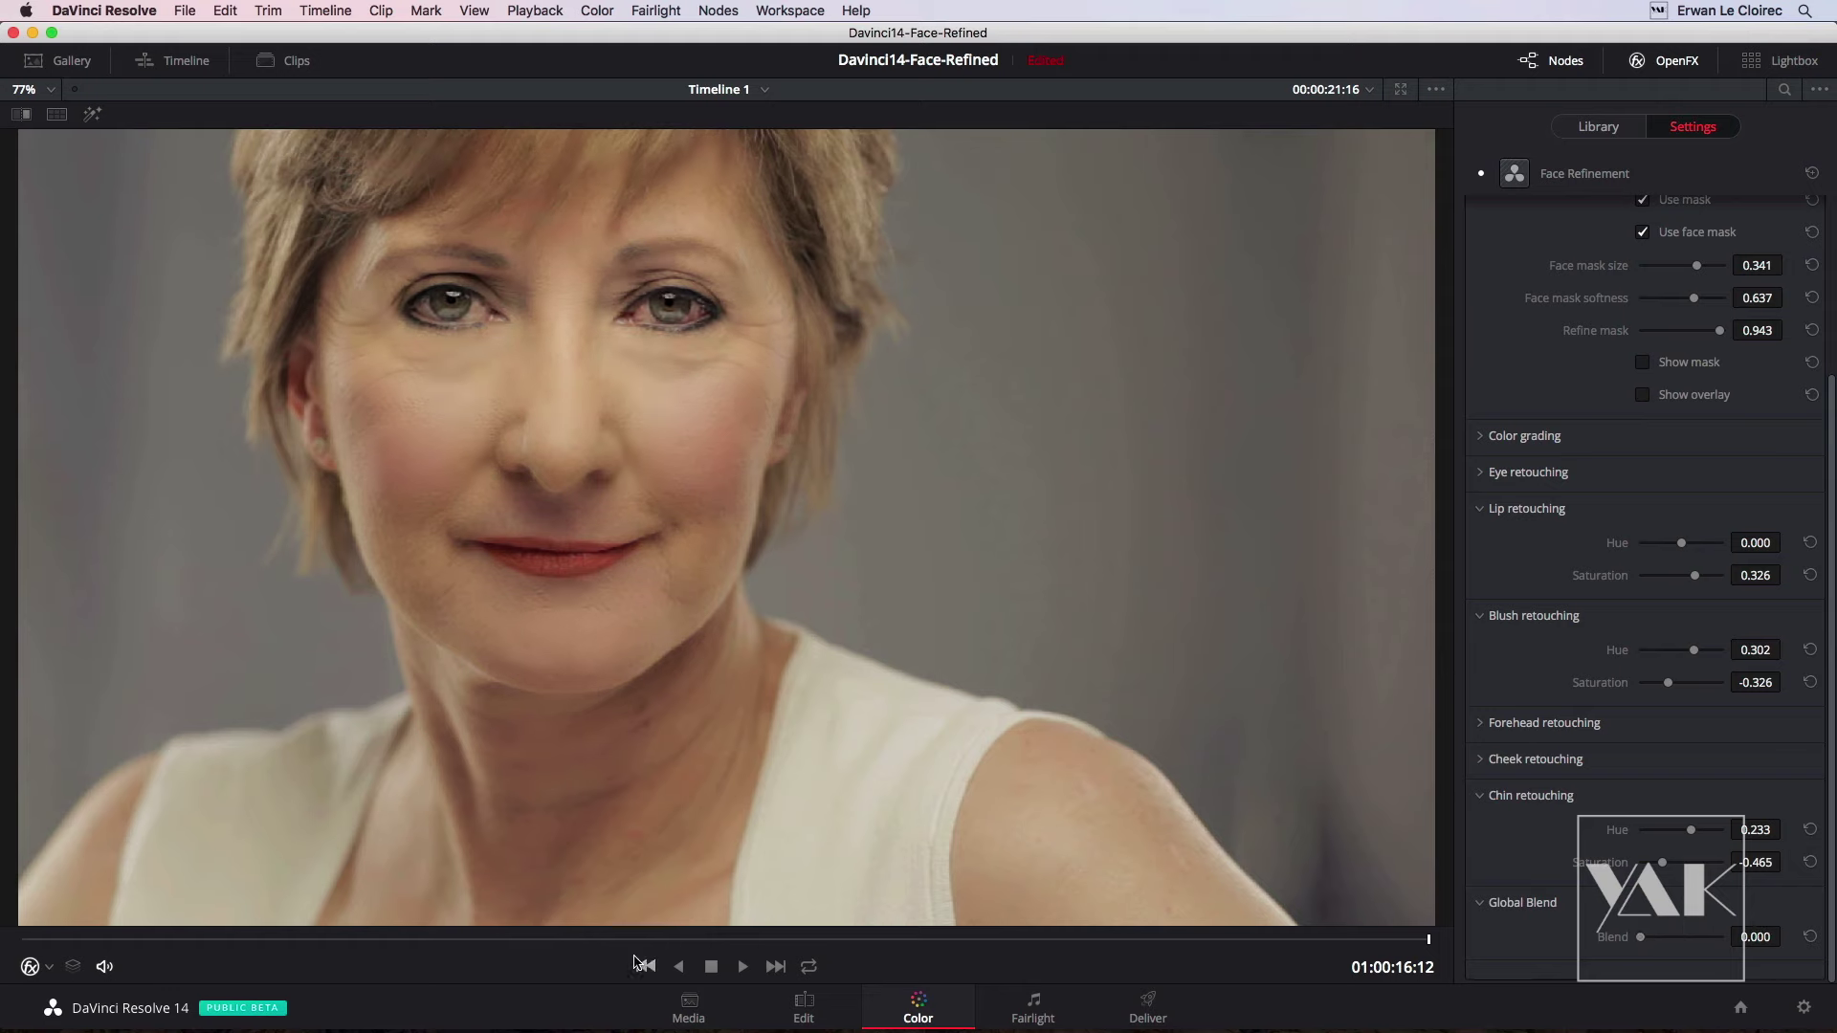
pyautogui.moveTo(1429, 939)
pyautogui.mouseDown()
pyautogui.moveTo(3, 889)
pyautogui.moveTo(697, 885)
pyautogui.moveTo(32, 936)
pyautogui.mouseUp()
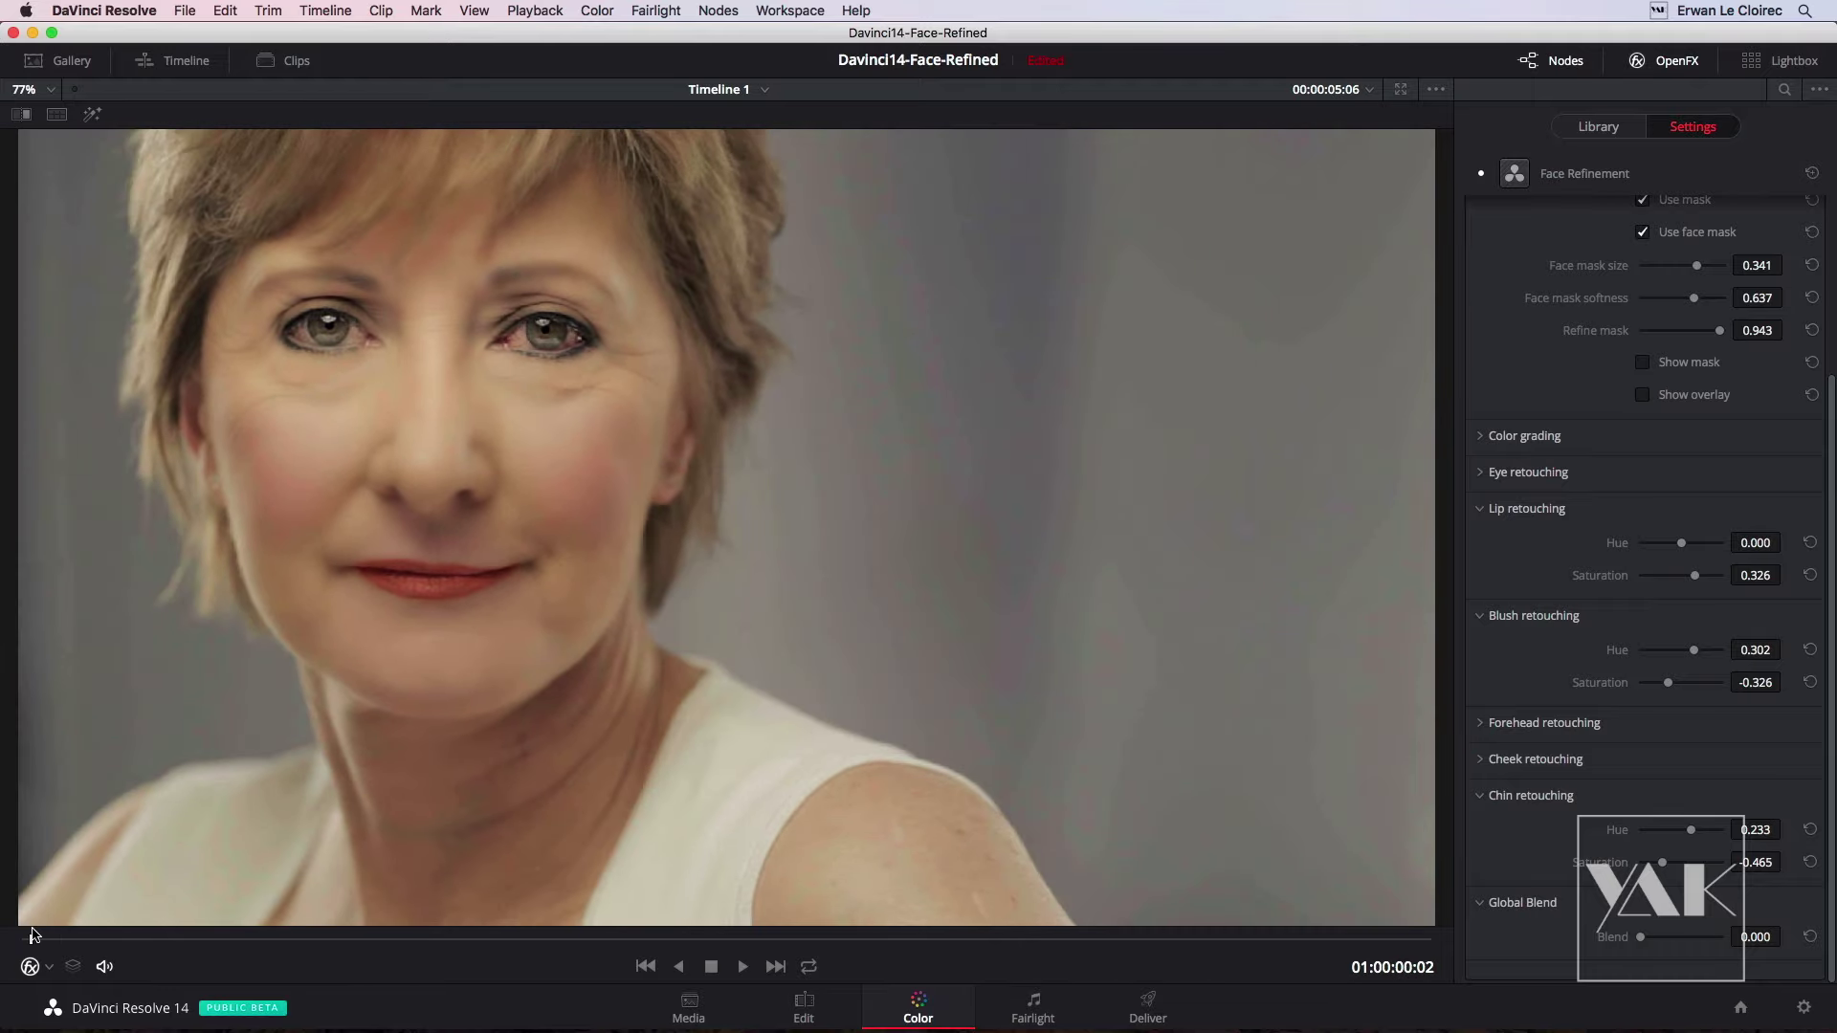
# Toggle Face Refinement off and on twice to compare with the unretouched face.
pyautogui.click(1481, 177)
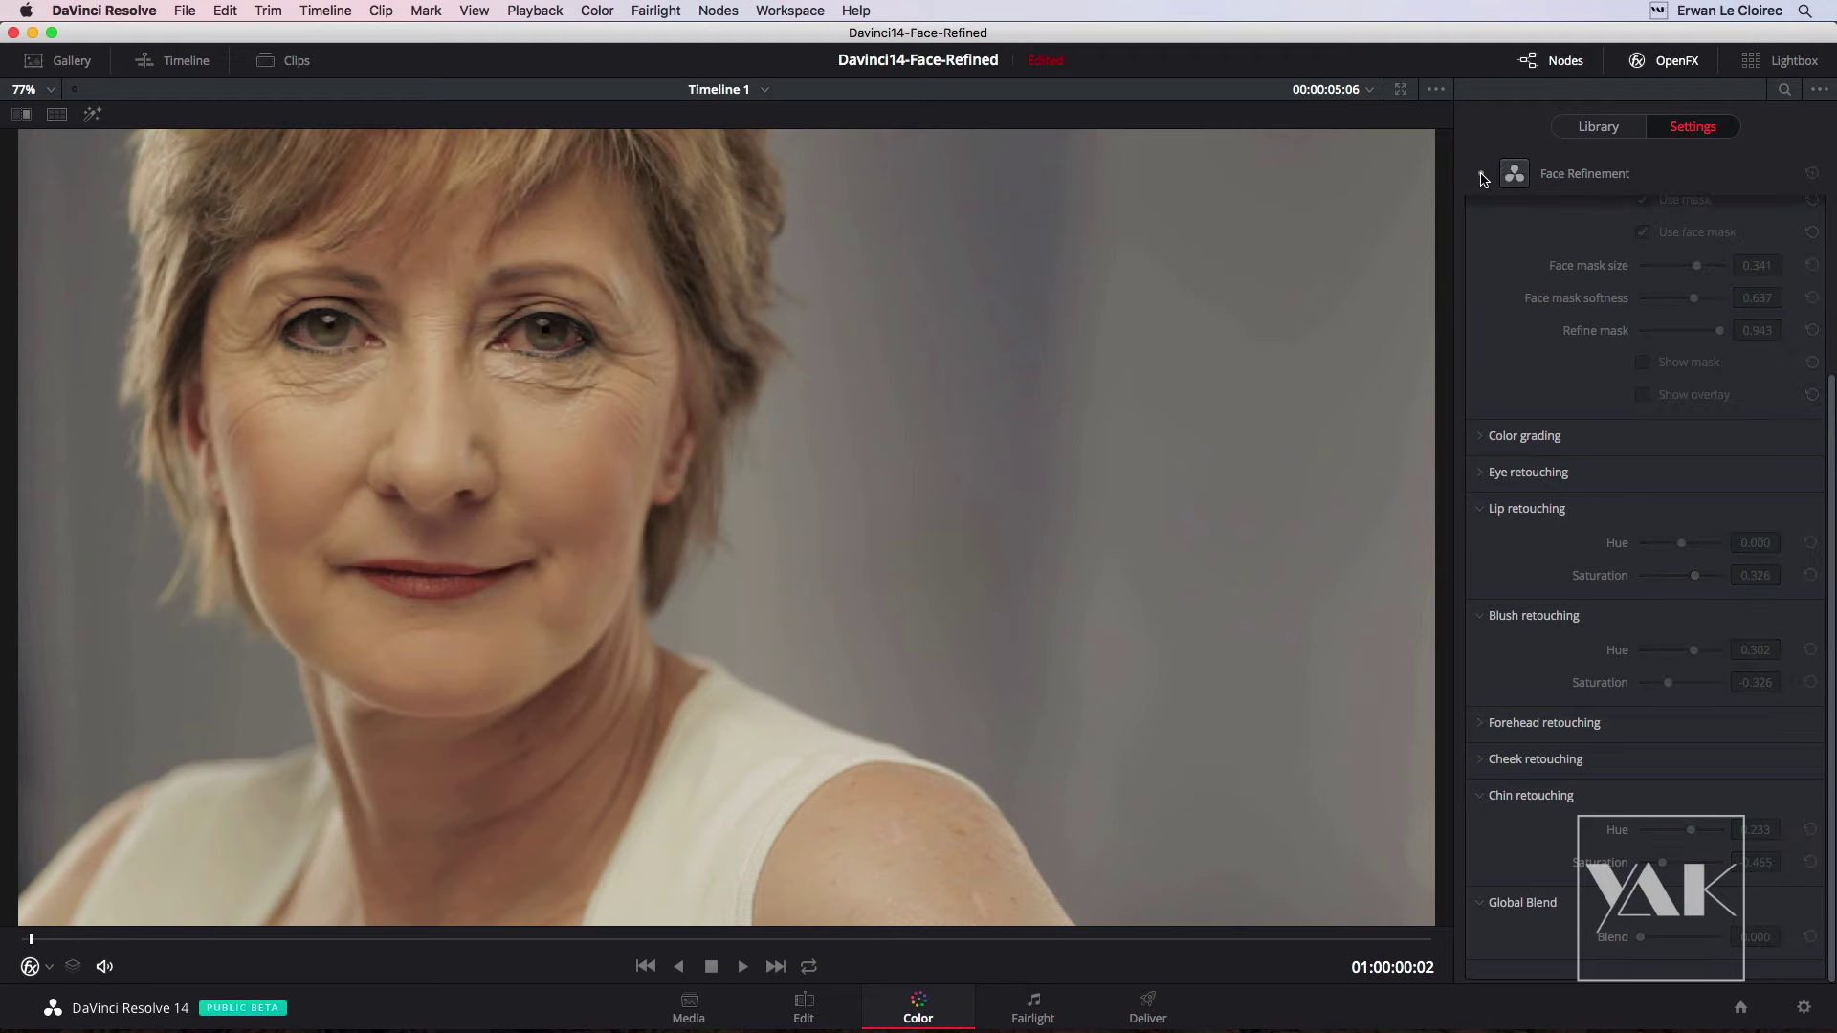
pyautogui.click(1481, 177)
pyautogui.click(1481, 177)
pyautogui.click(1481, 177)
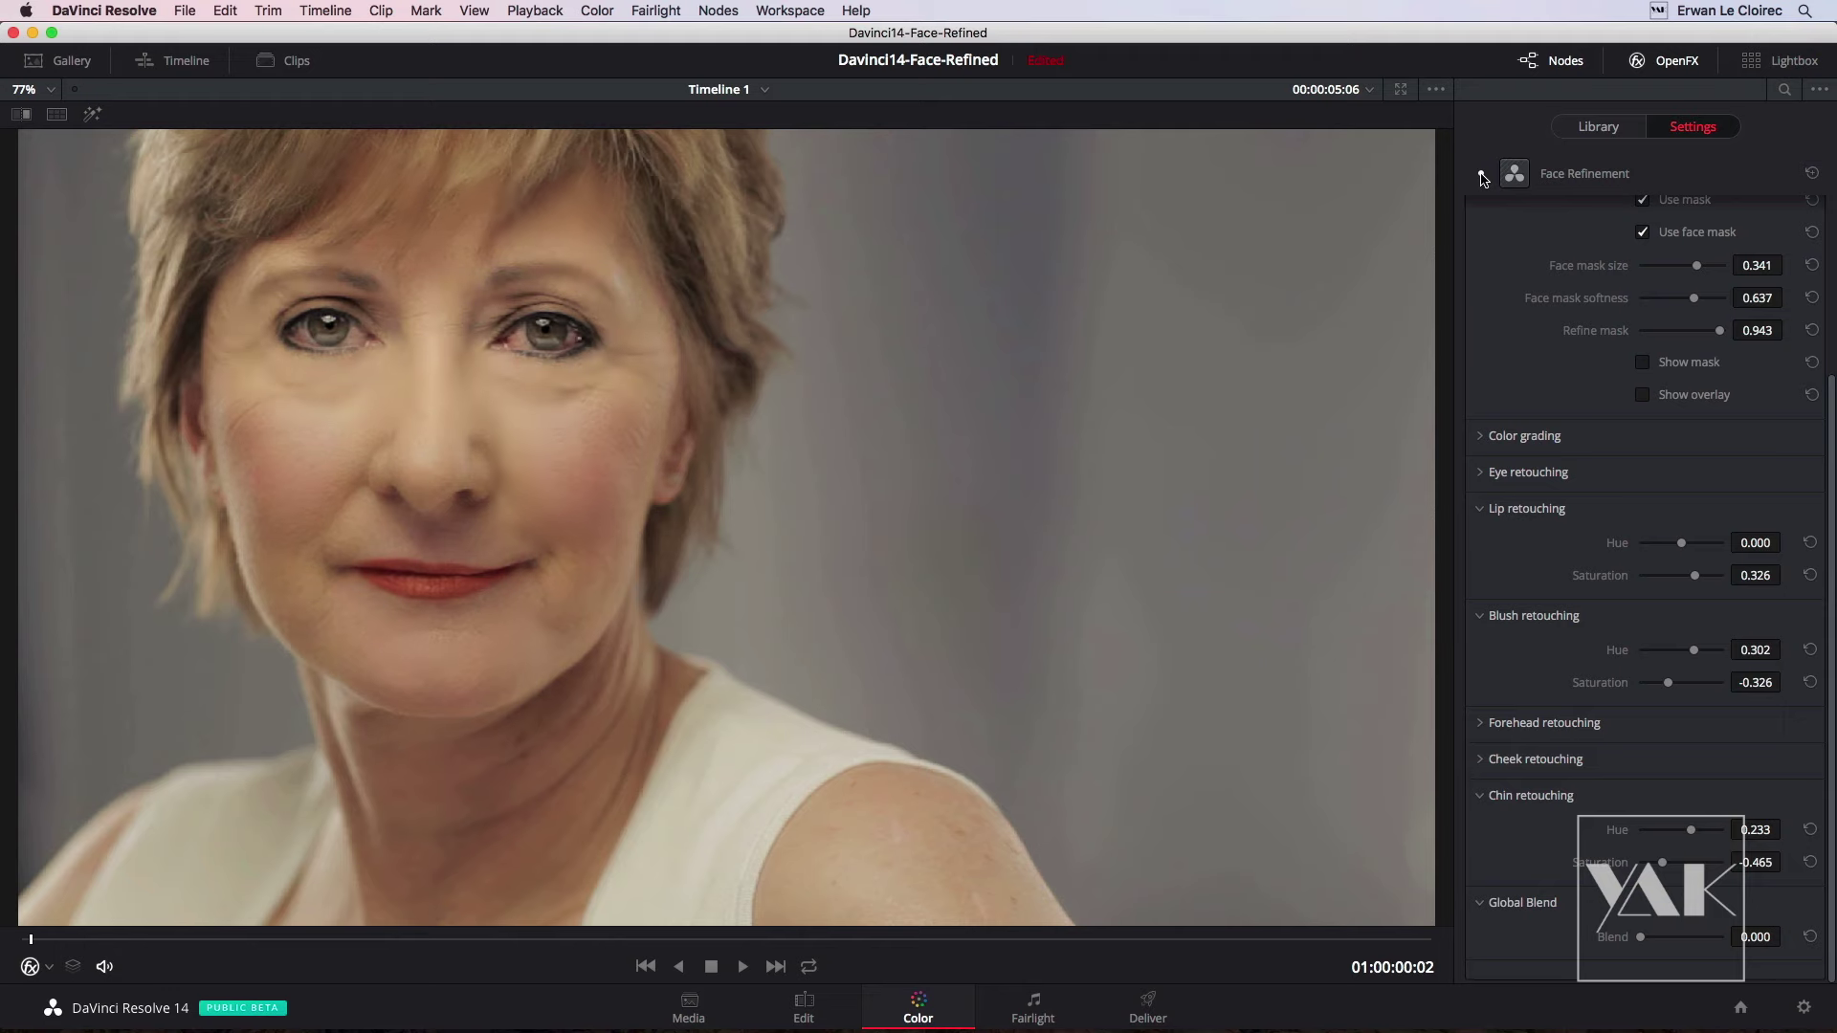
# Lower eye Sharpening to 0.384 and skin Refine mask to 0.875.
pyautogui.click(1489, 474)
pyautogui.moveTo(1695, 508); pyautogui.dragTo(1673, 508)
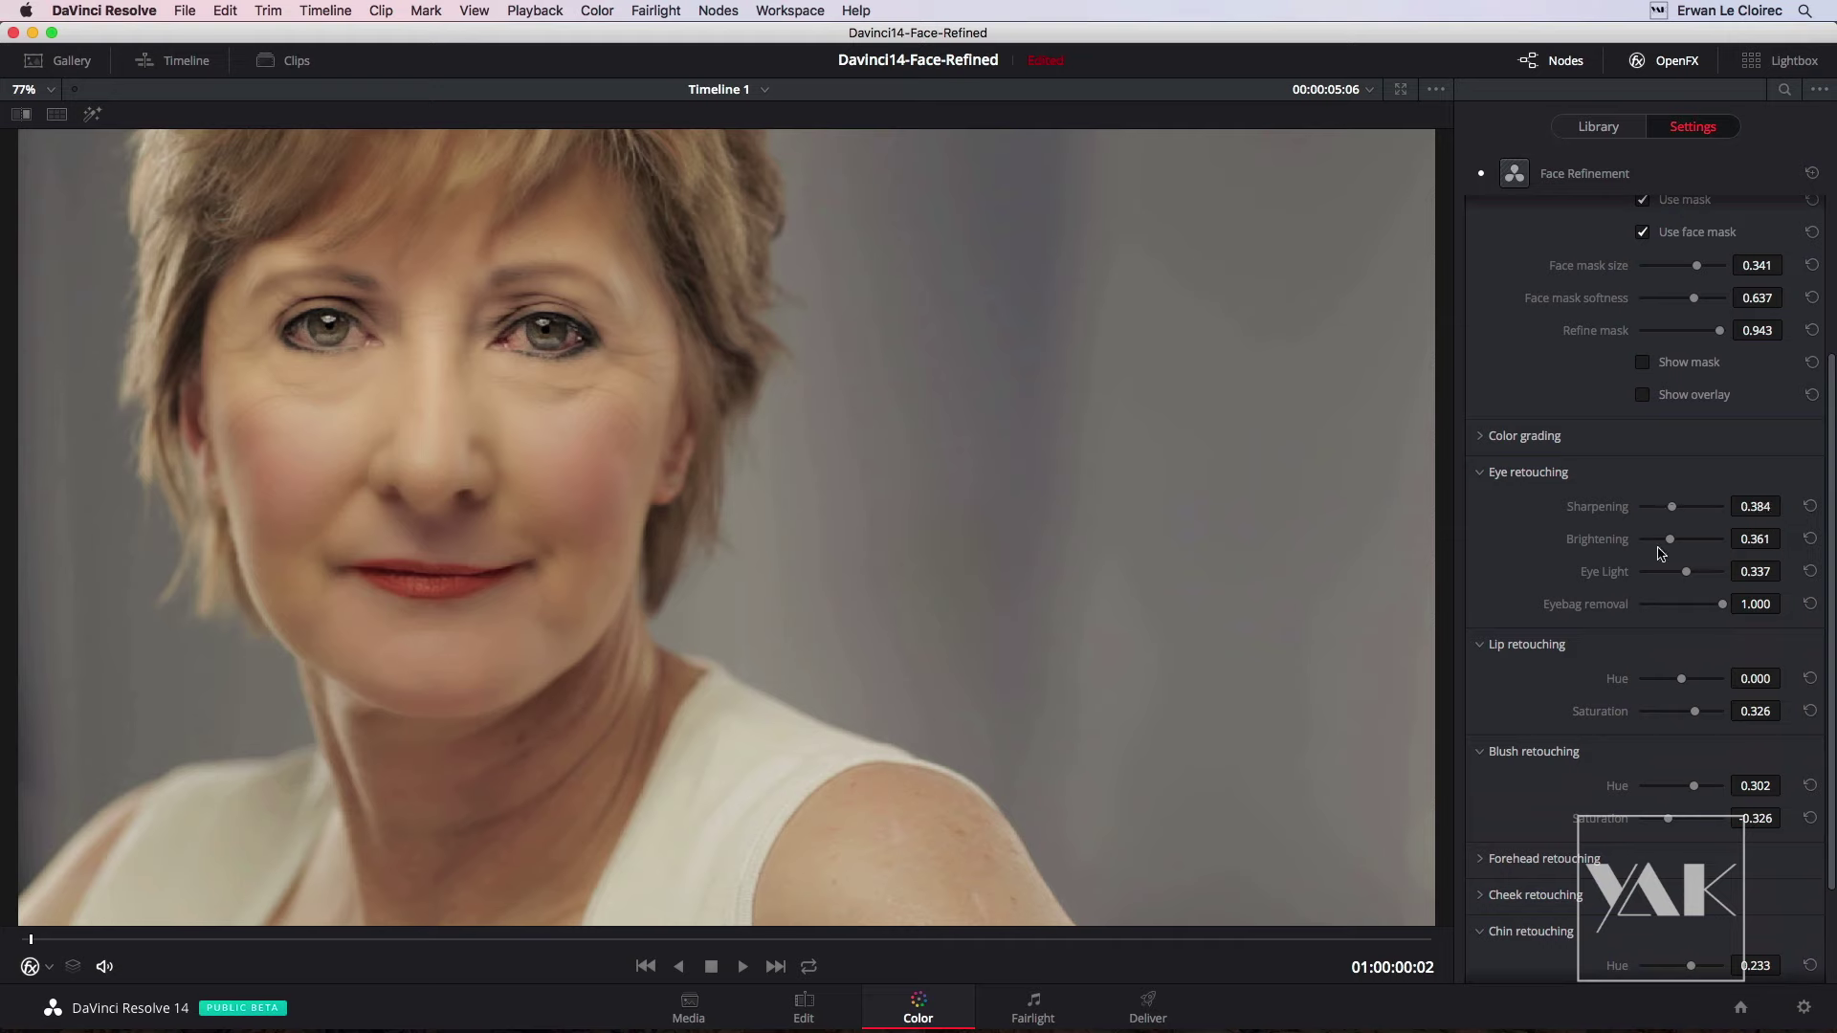
pyautogui.moveTo(1719, 335); pyautogui.dragTo(1714, 335)
# Lower skin Smoothing to 0.443 and compare with Face Refinement off and on.
pyautogui.scroll(5, 1561, 590)
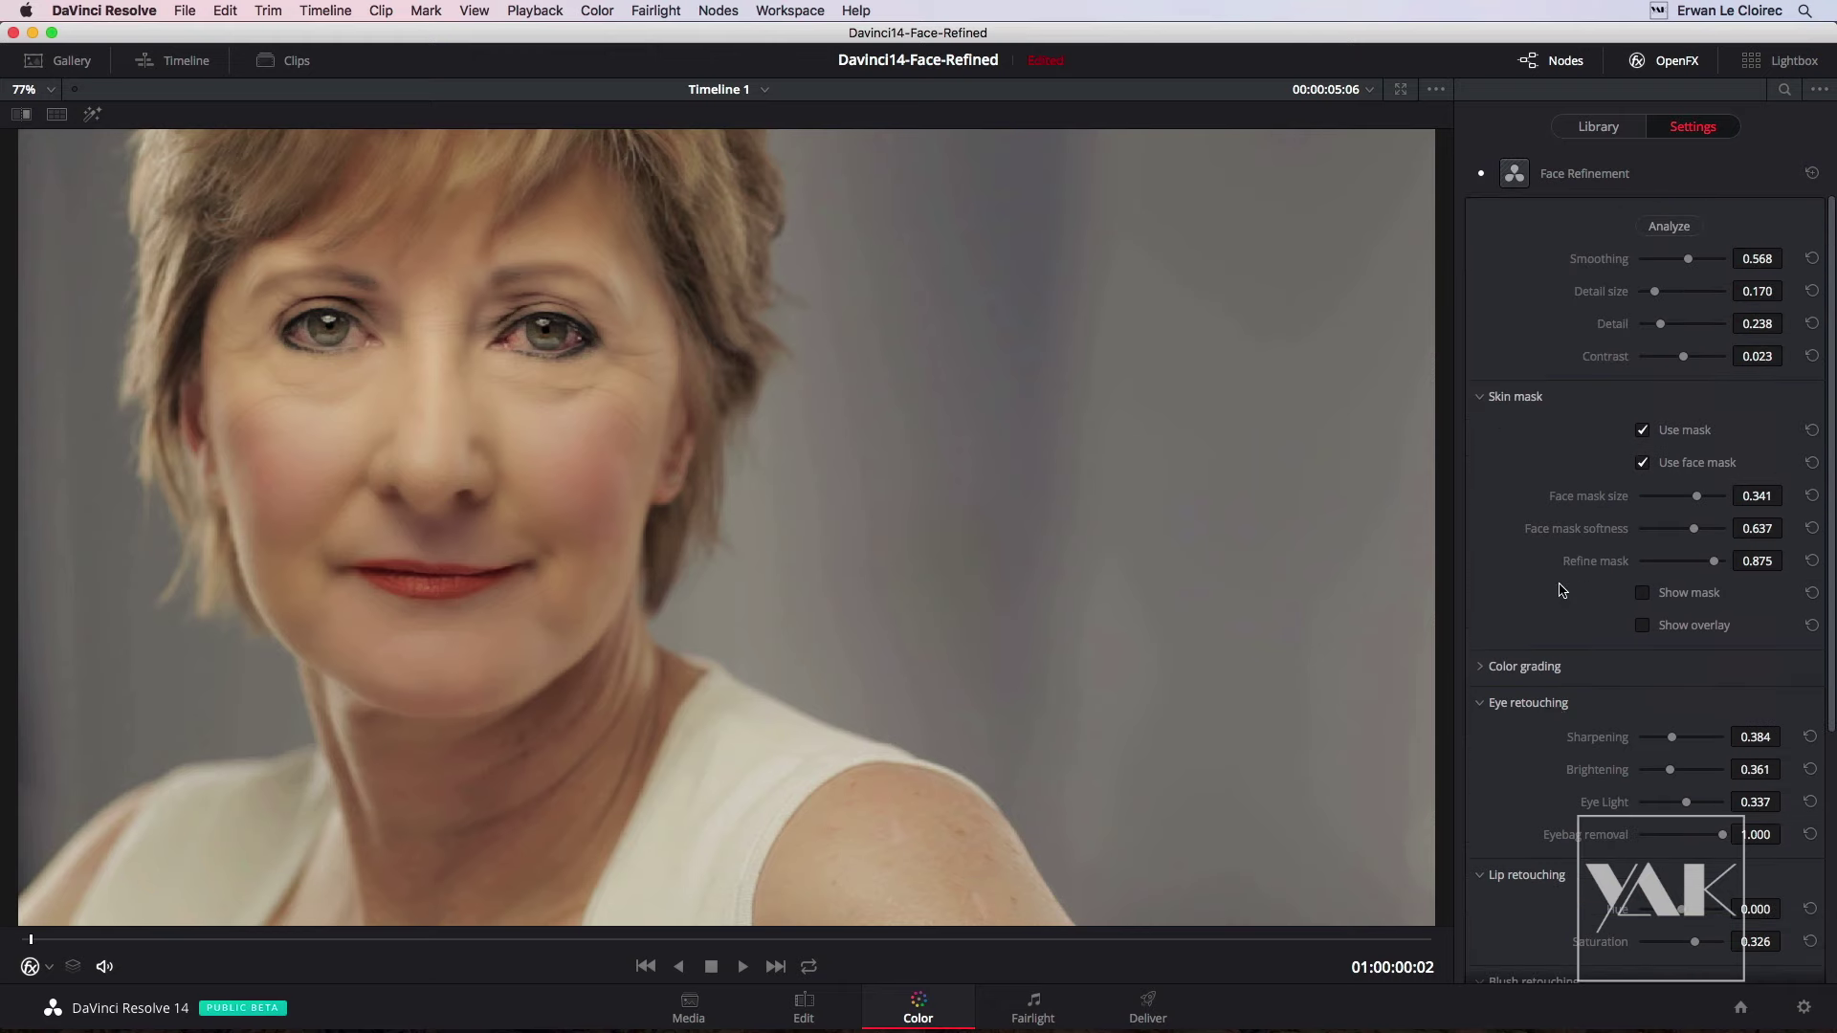
pyautogui.moveTo(1690, 263); pyautogui.dragTo(1679, 263)
pyautogui.click(1483, 177)
pyautogui.click(1484, 178)
# Scrub back and forth through the clip to review the retouched portrait.
pyautogui.click(531, 940)
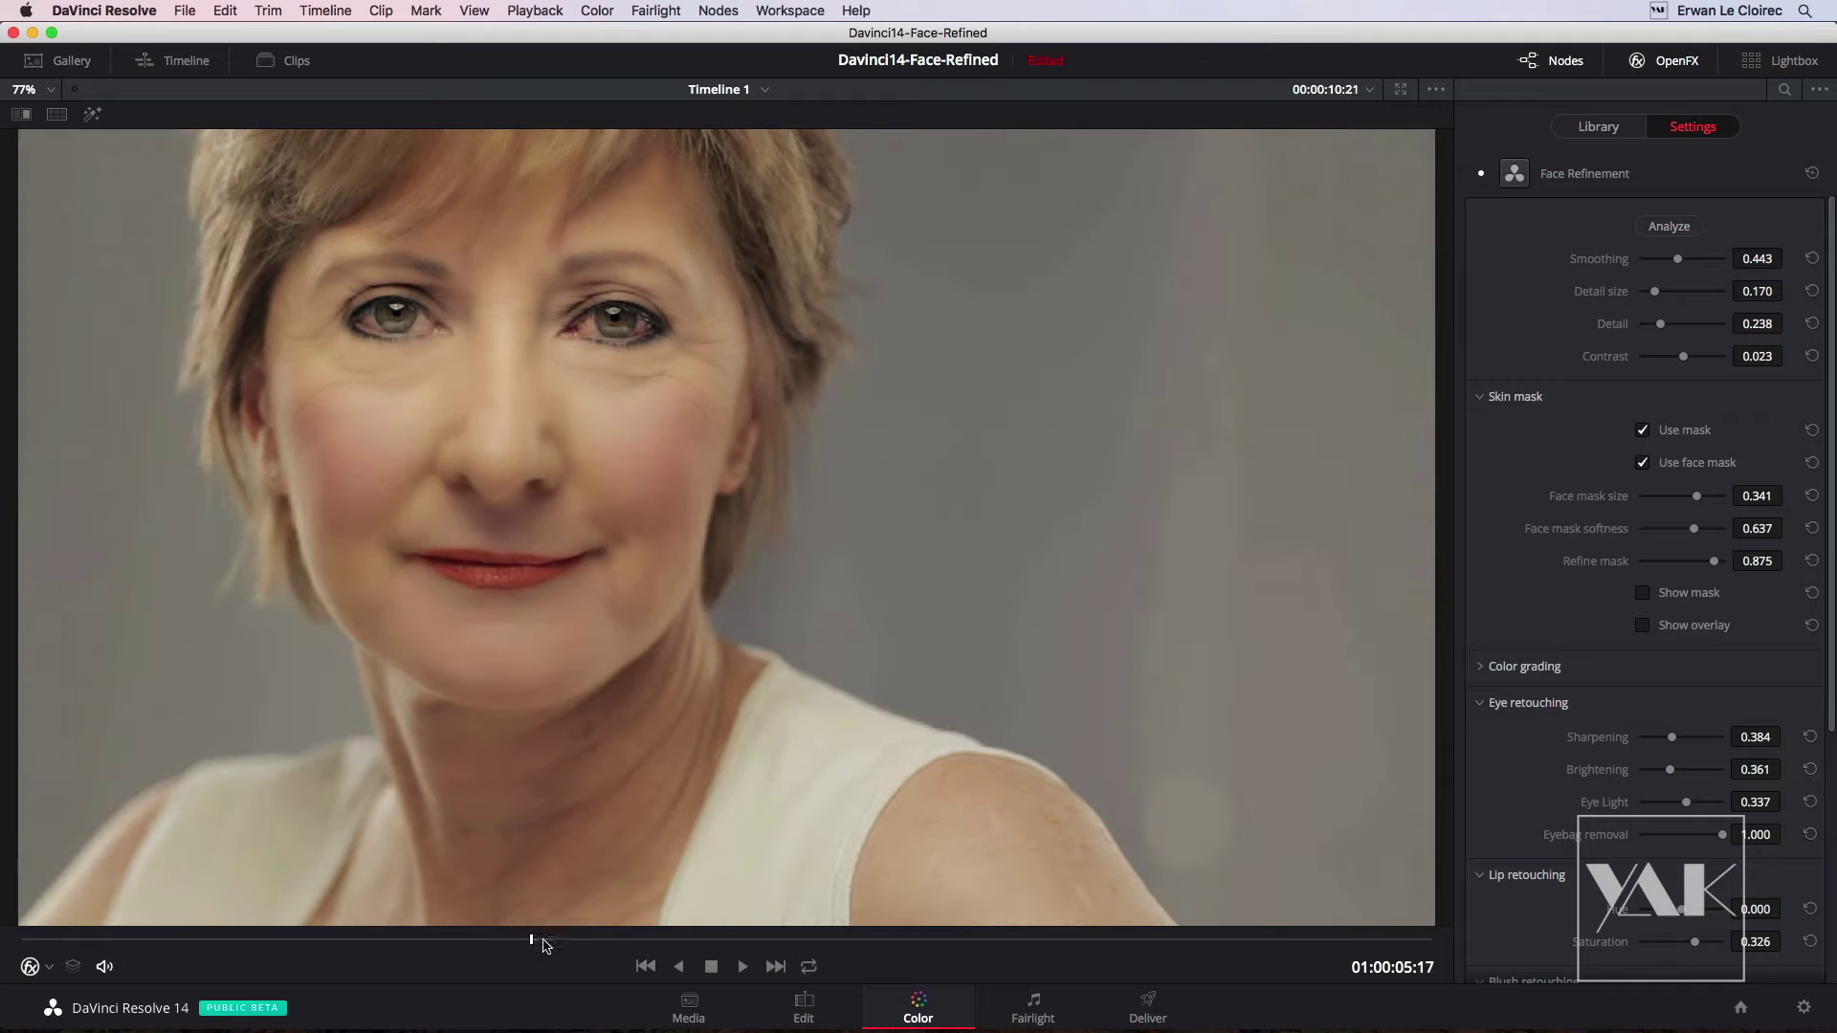
pyautogui.click(1131, 941)
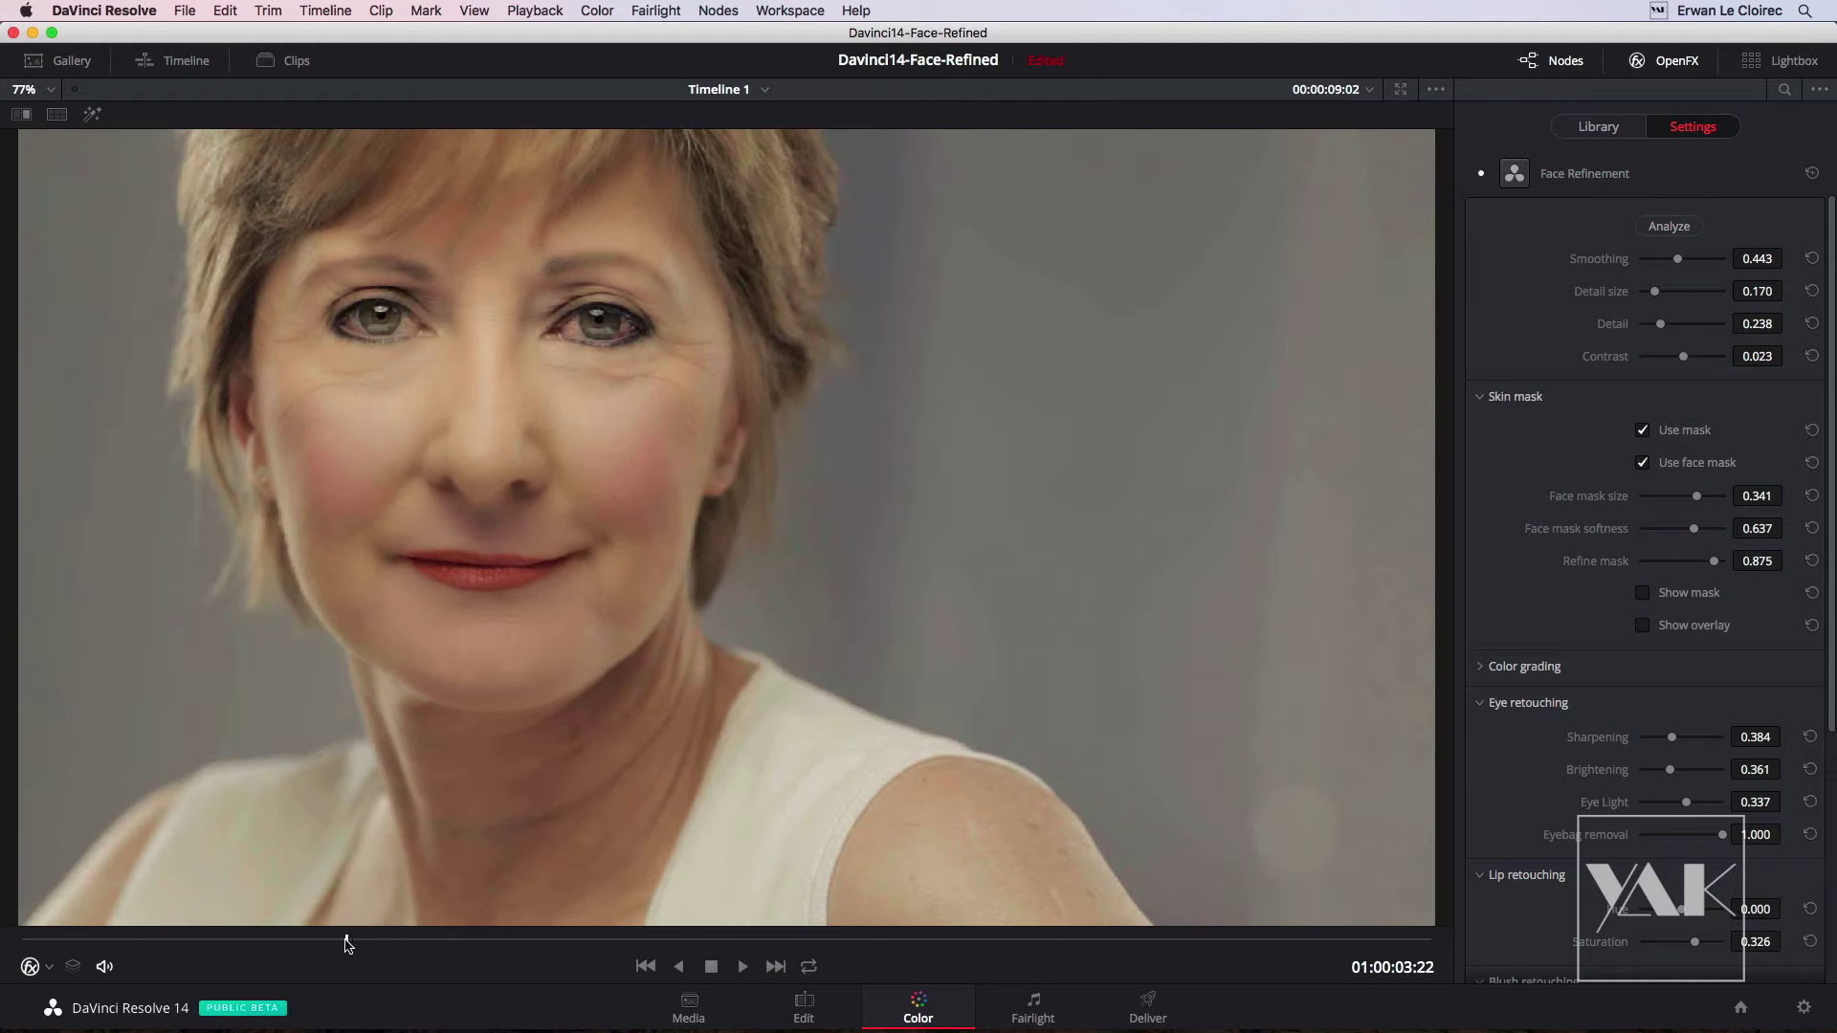
pyautogui.moveTo(357, 948)
pyautogui.mouseDown()
pyautogui.moveTo(209, 939)
pyautogui.moveTo(373, 927)
pyautogui.moveTo(160, 930)
pyautogui.mouseUp()
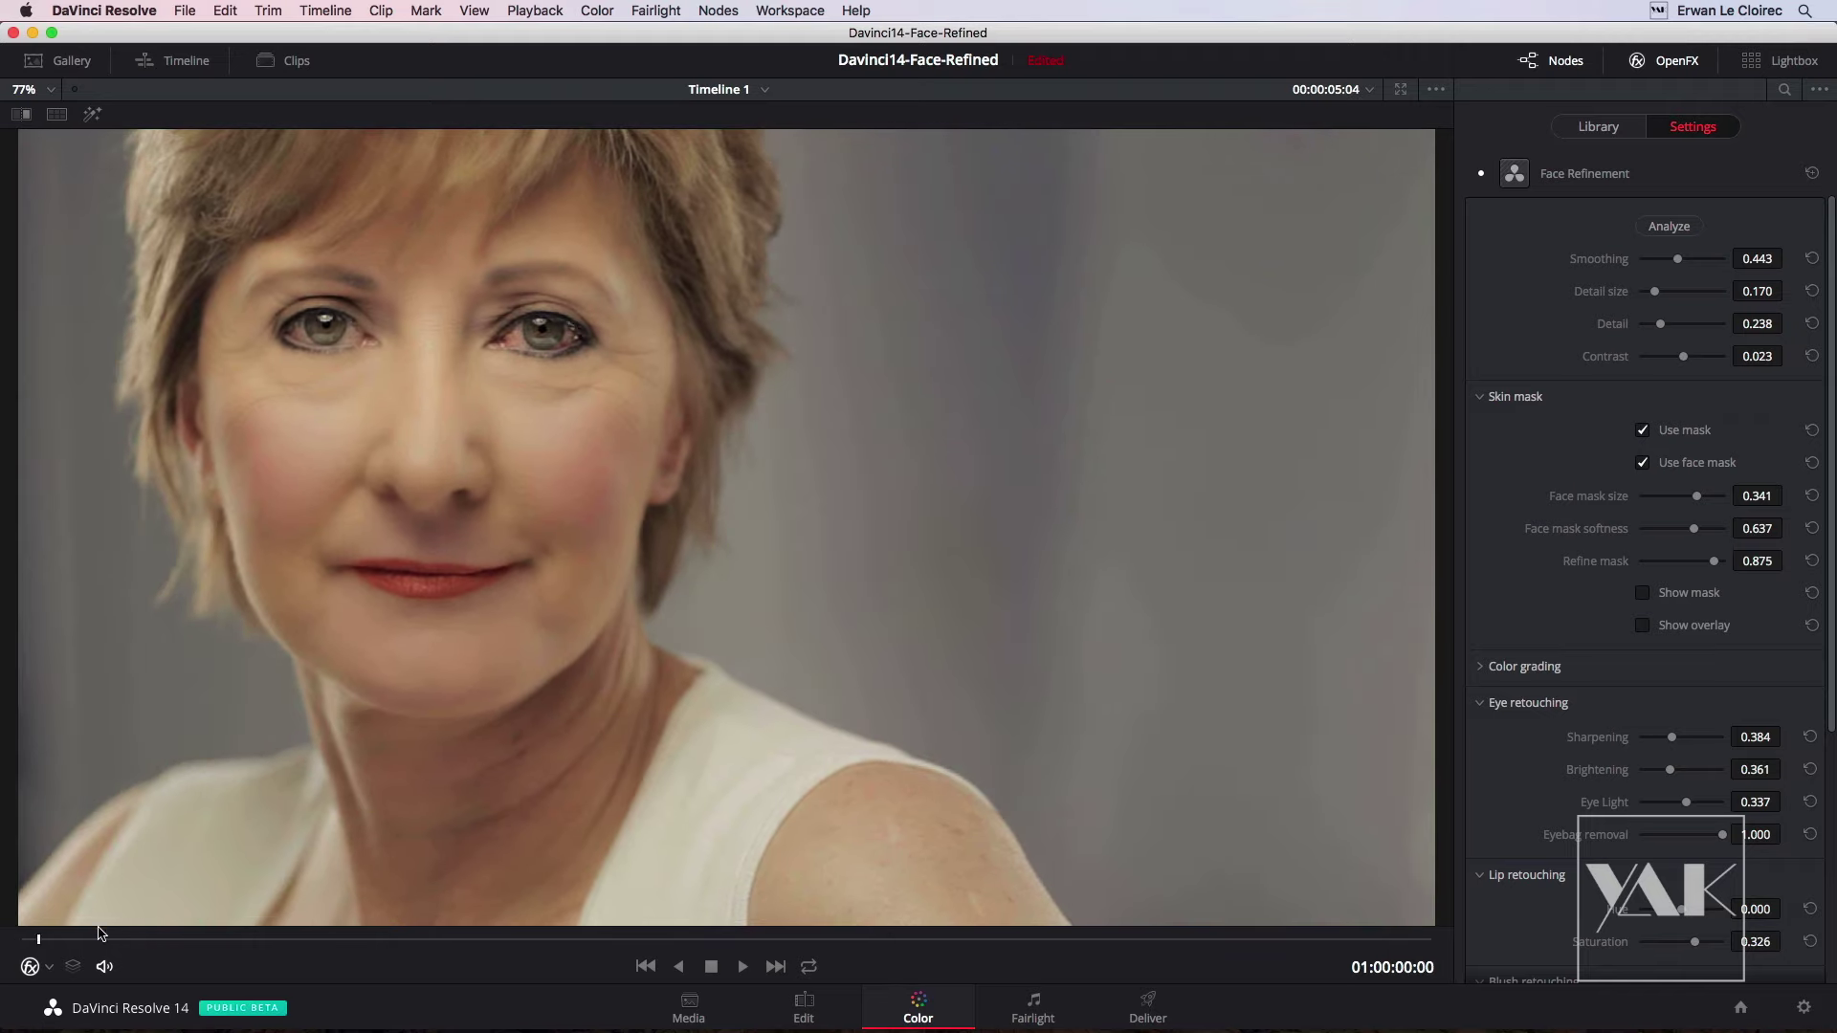
pyautogui.moveTo(160, 930); pyautogui.dragTo(368, 936)
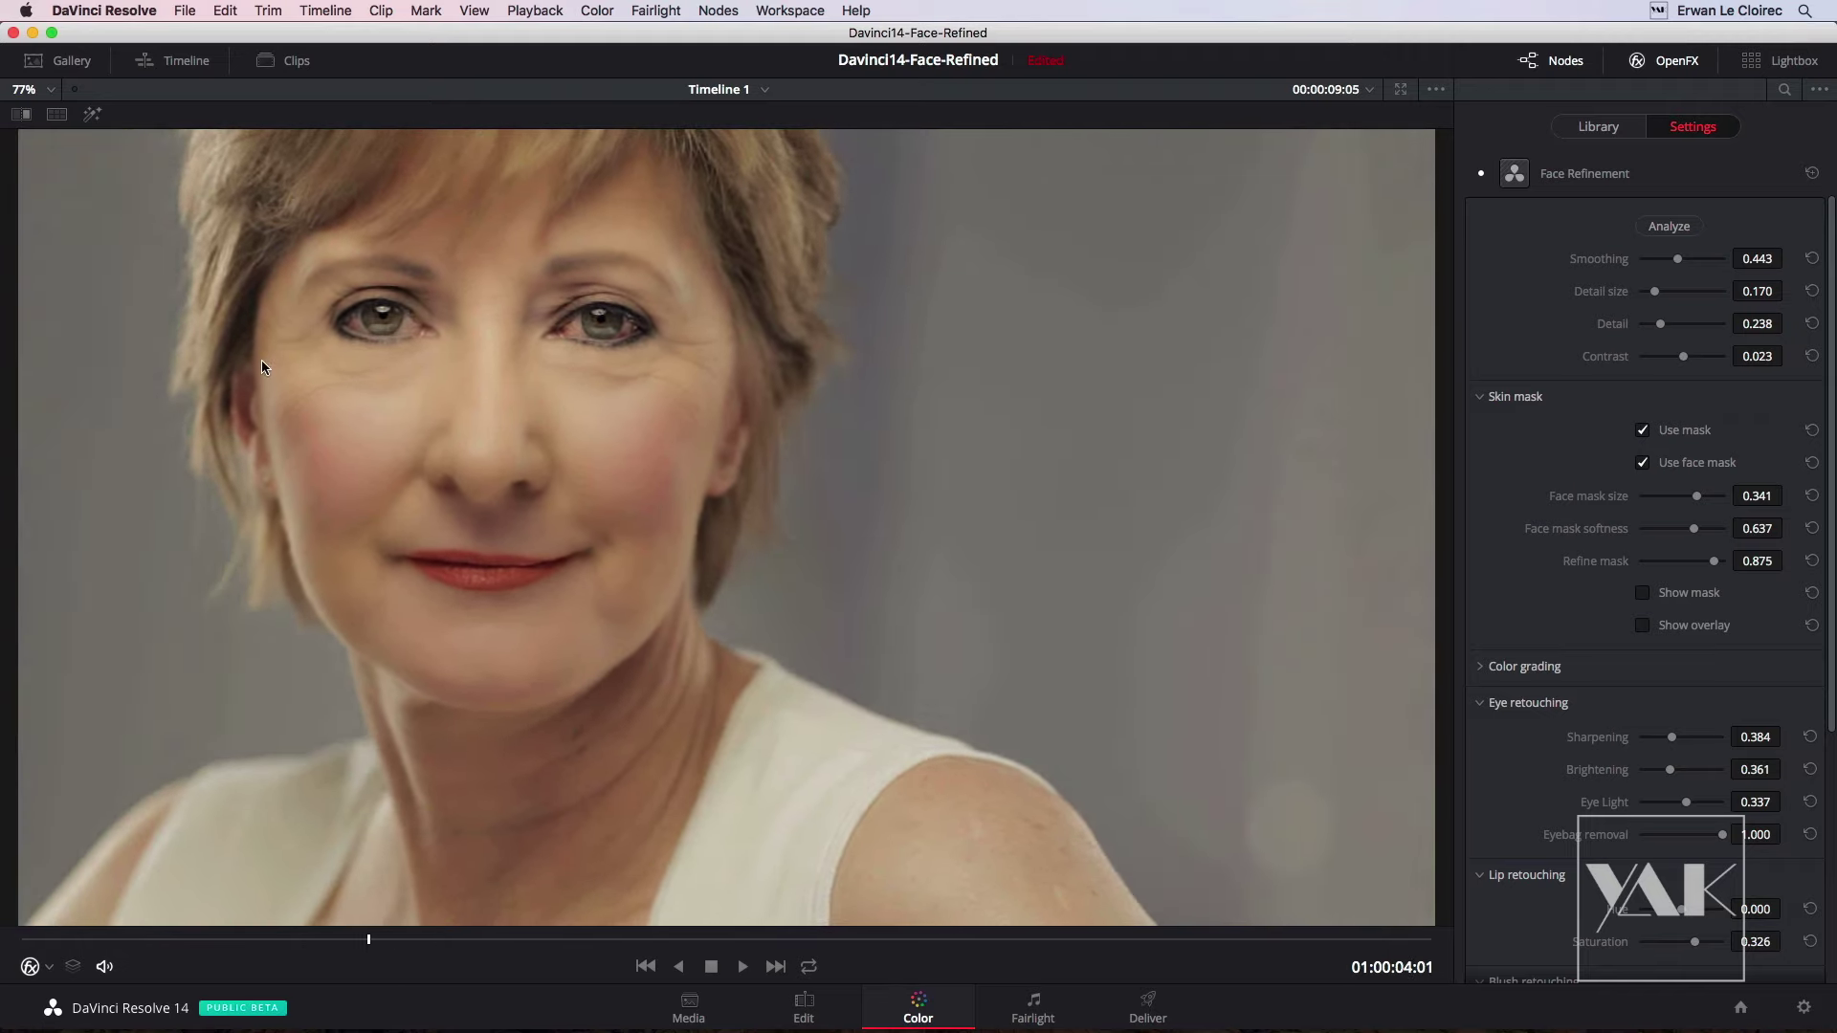